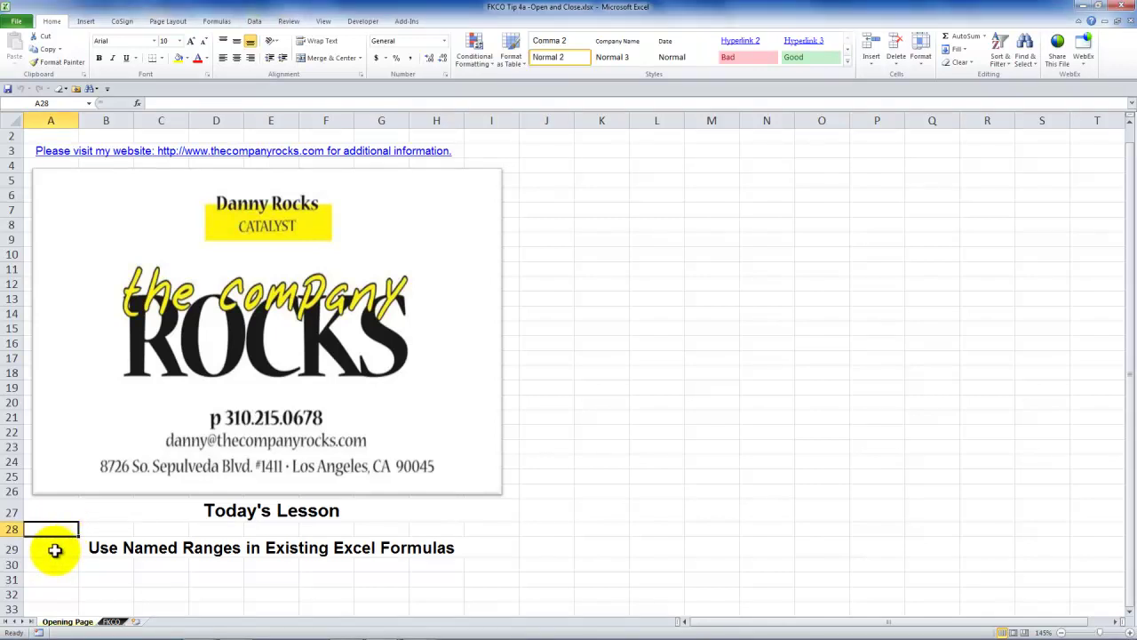
- Go to the regional sales worksheet and examine the cell references in the Last Year total formula in B15
left_click(53, 550)
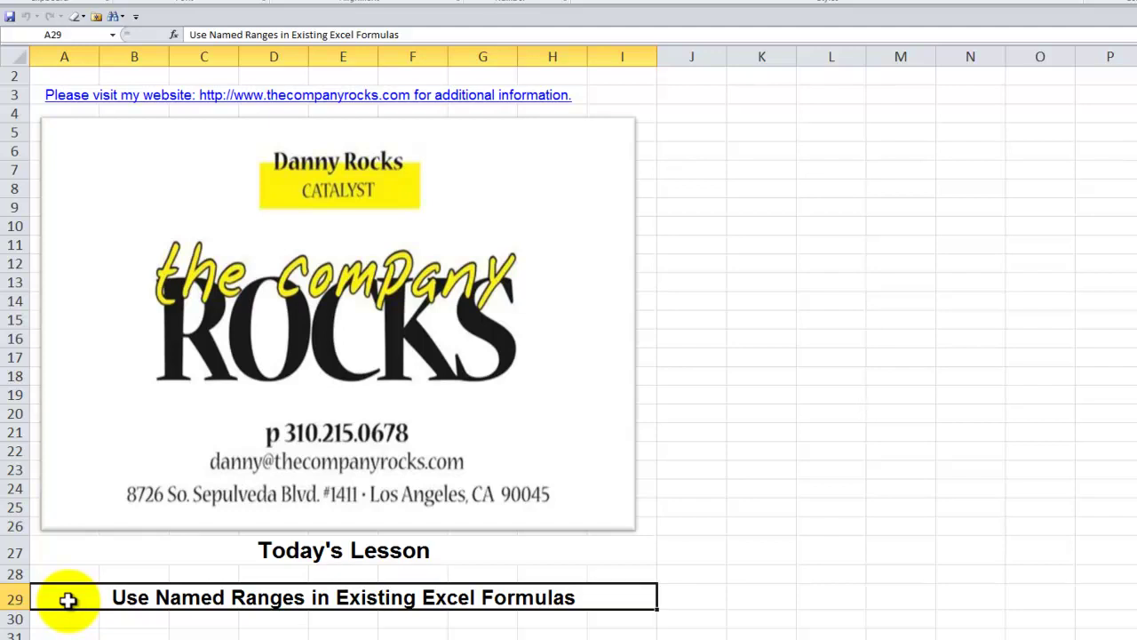
key("ctrl+Page_Down")
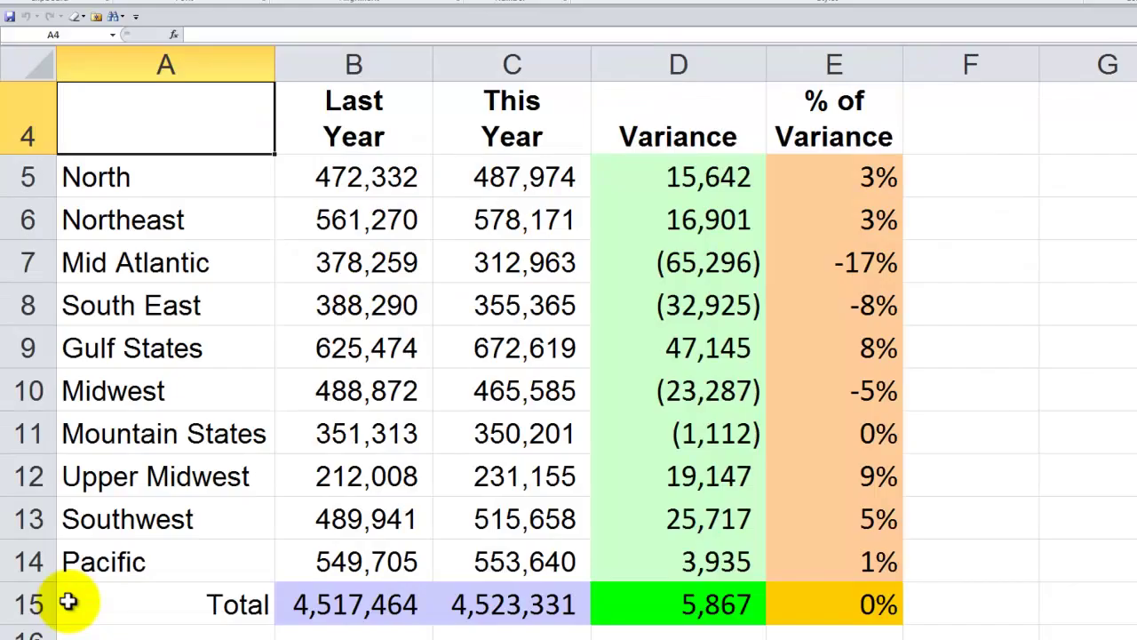
left_click(373, 604)
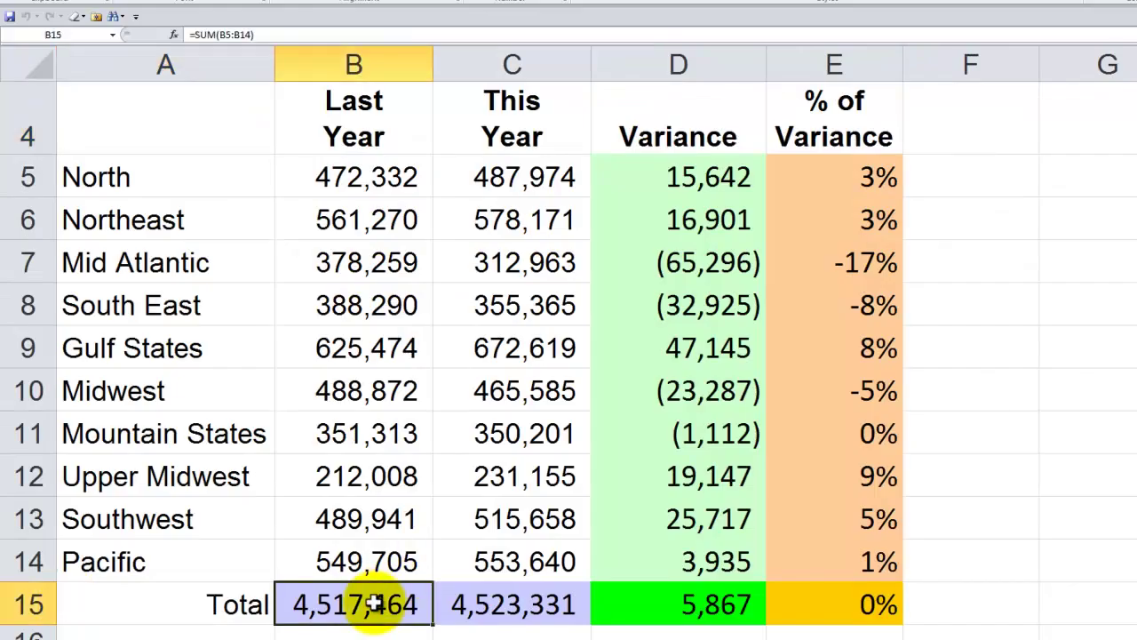
double_click(373, 603)
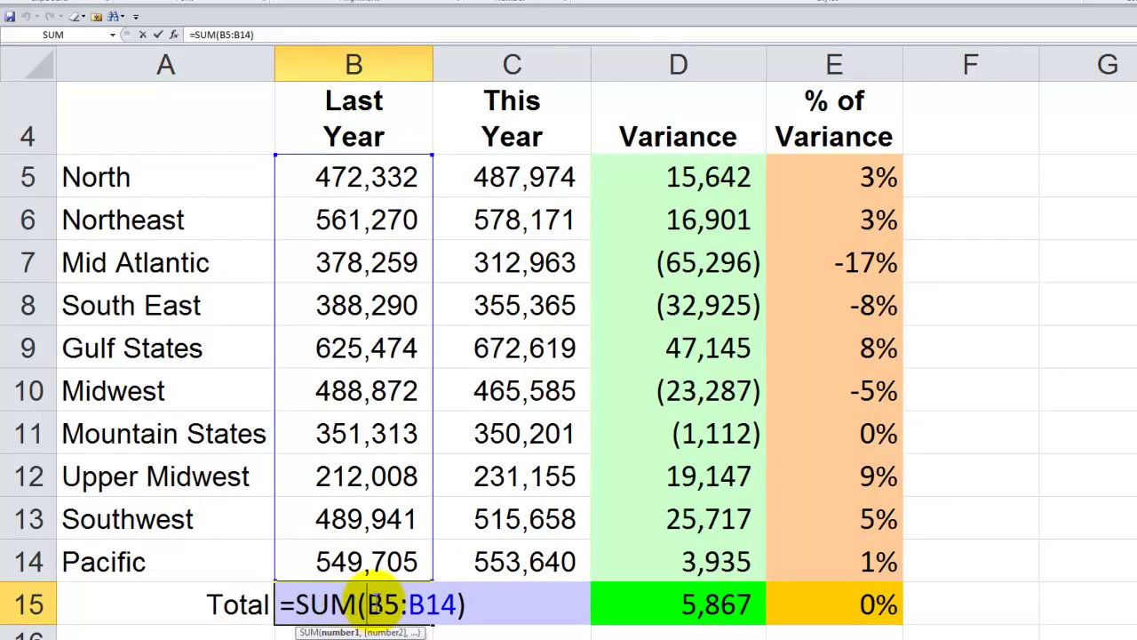
left_click_drag(367, 604, 462, 606)
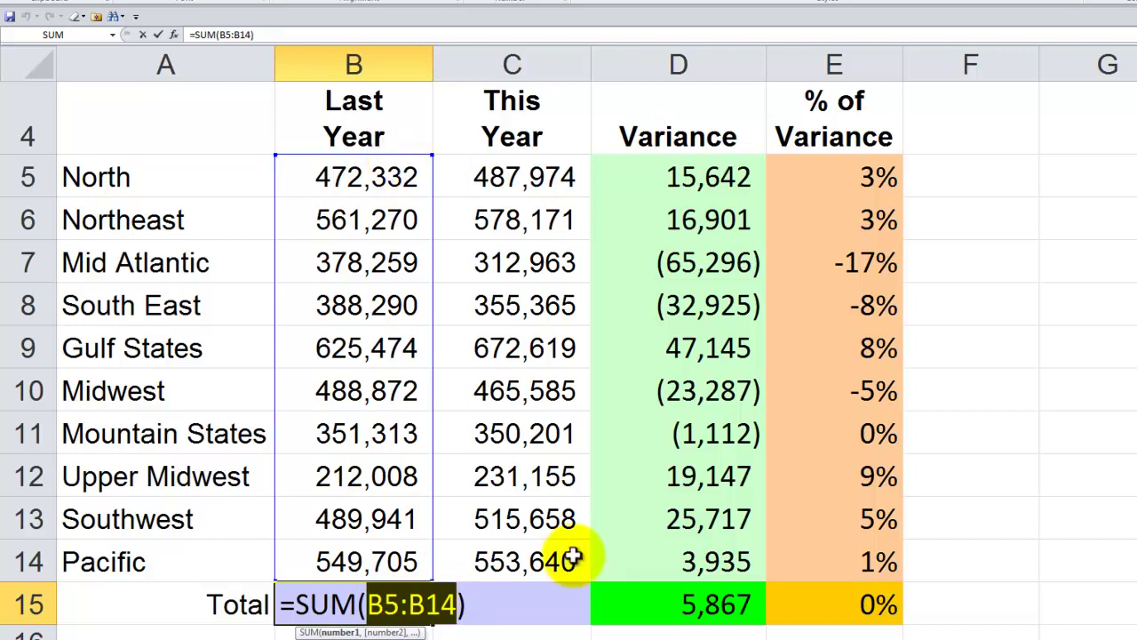
key("ctrl+Return")
double_click(383, 605)
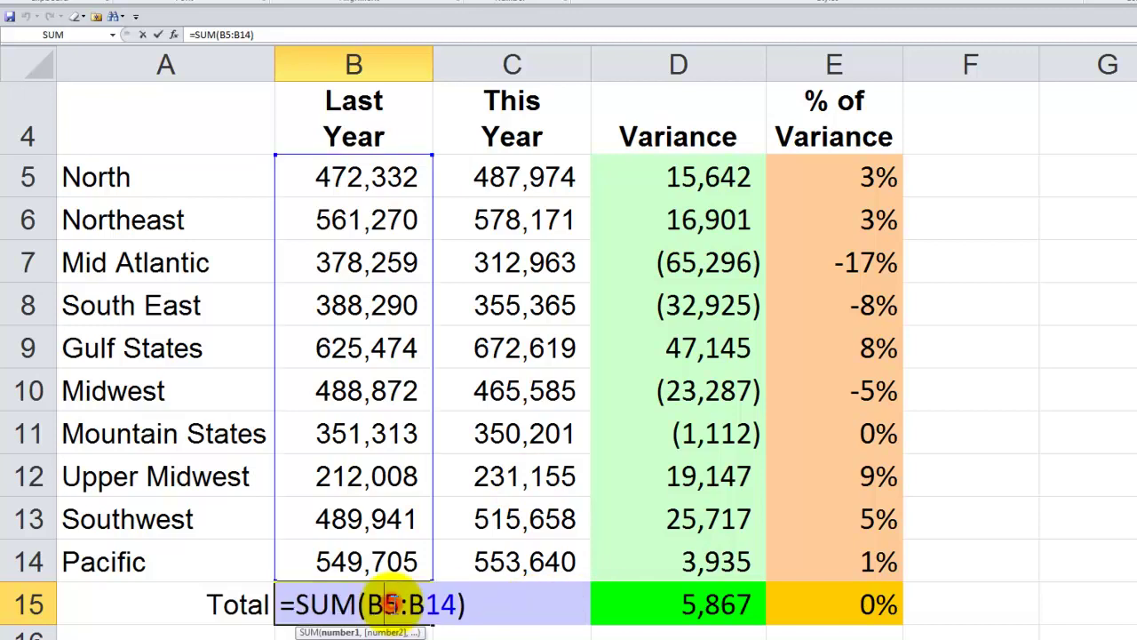
left_click_drag(365, 605, 460, 605)
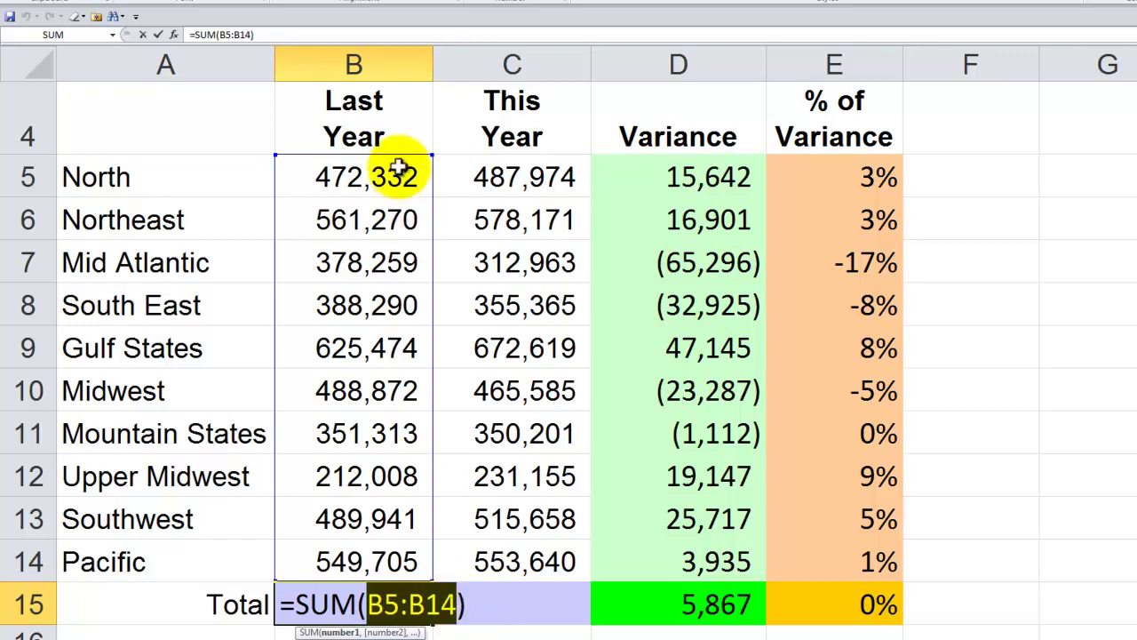
key("Escape")
- Examine the cell references in the This Year total formula in C15
double_click(478, 605)
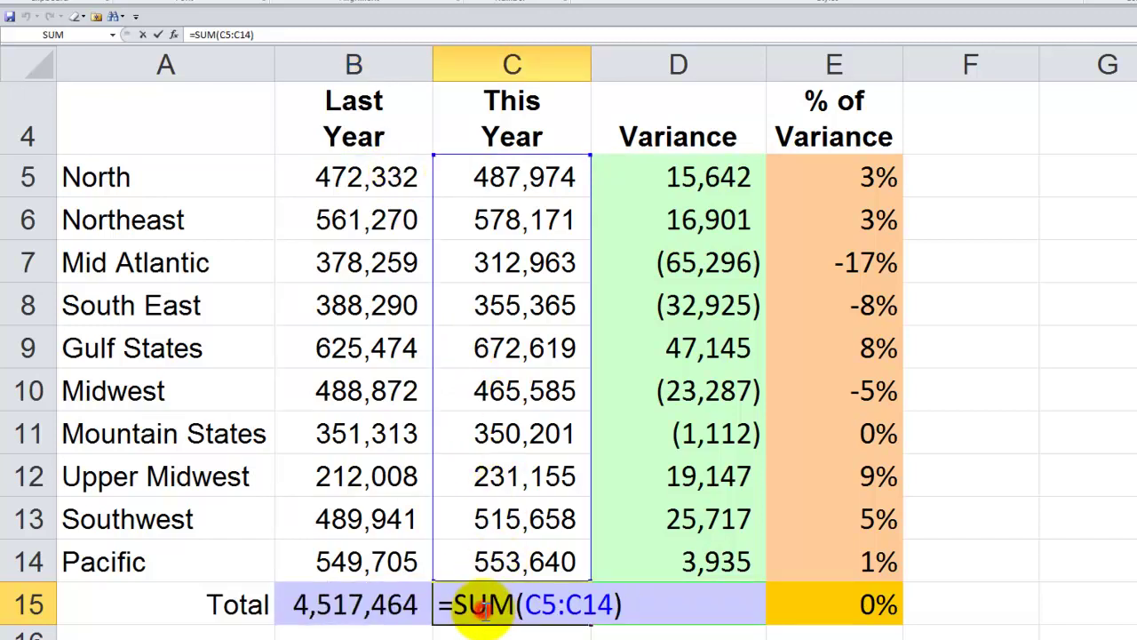
left_click_drag(529, 605, 613, 605)
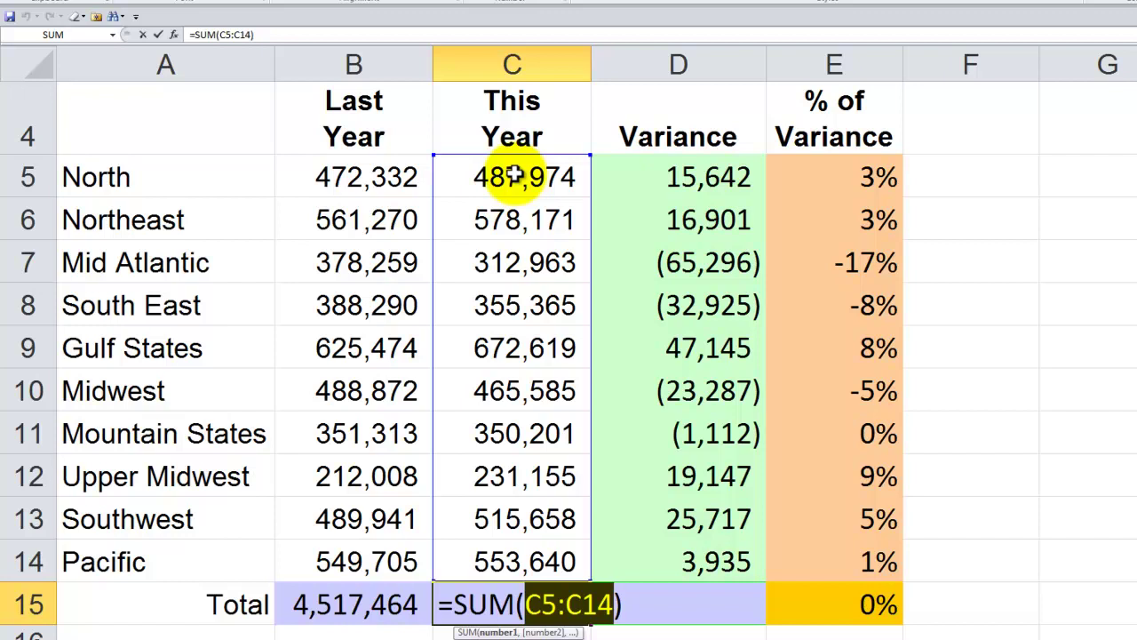
key("ctrl+Return")
- Return to the Last Year total in B15 and check the workbook's list of defined names
left_click(350, 613)
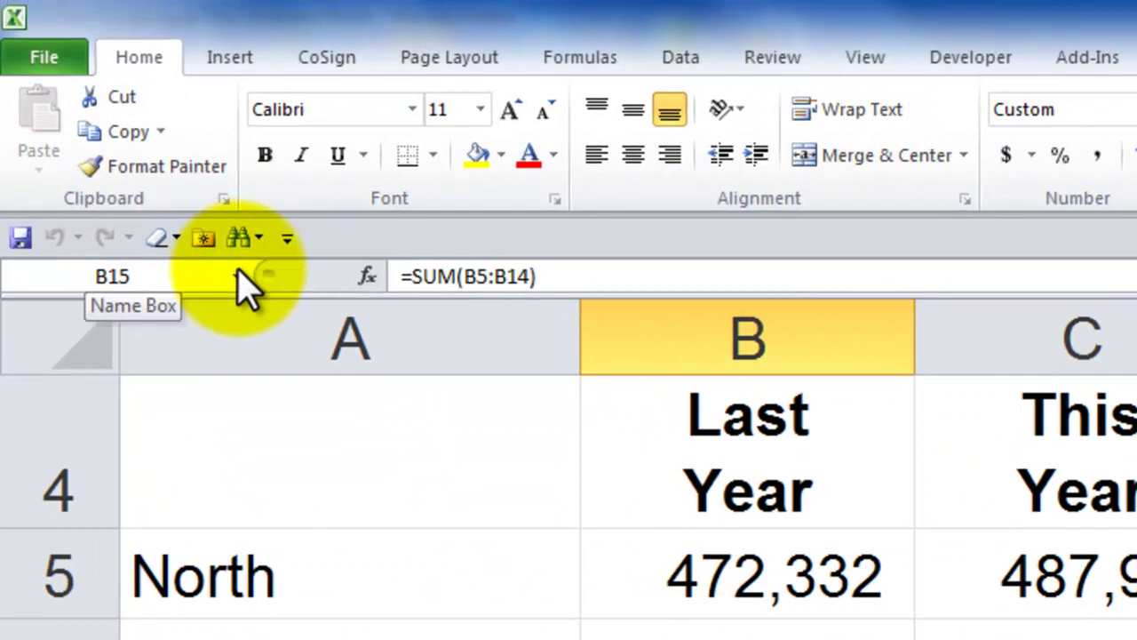
left_click(242, 281)
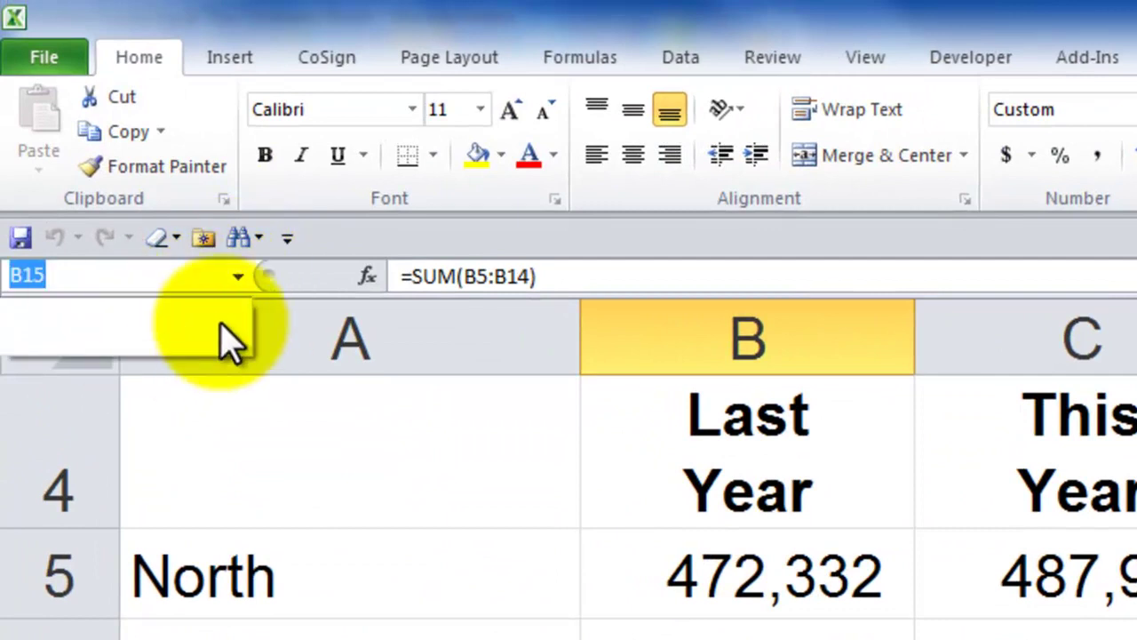
left_click(93, 351)
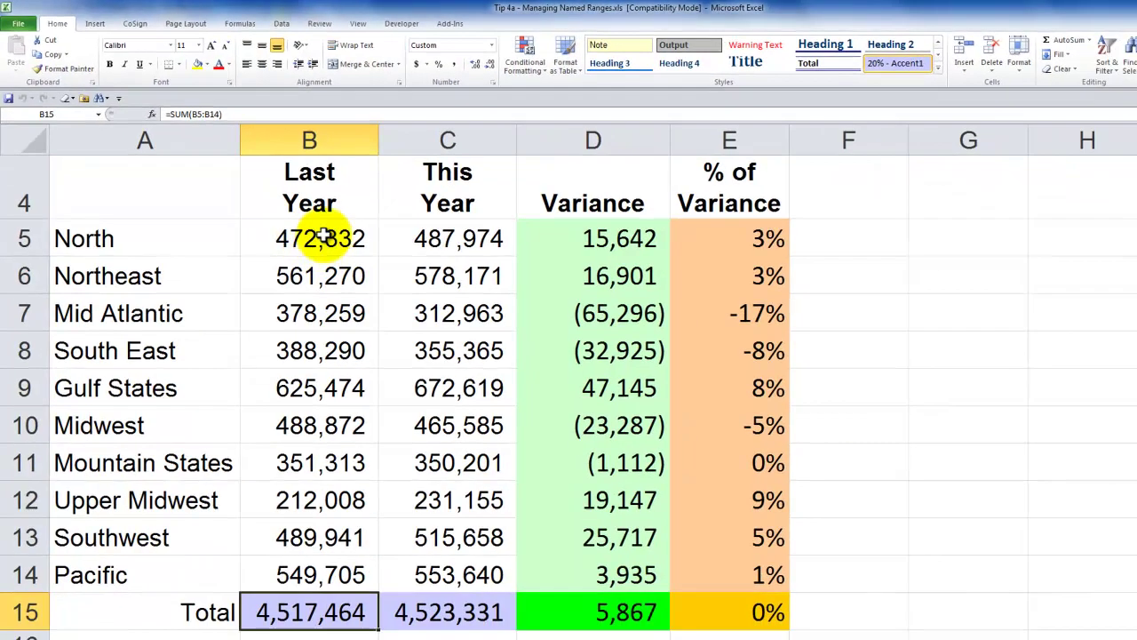
left_click(775, 568)
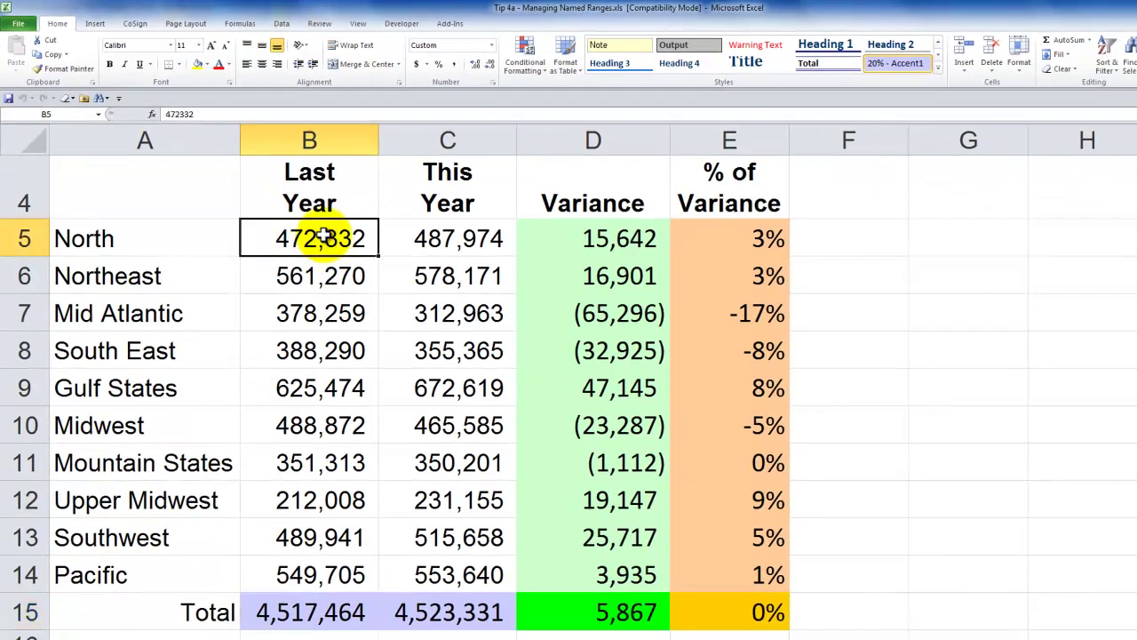
left_click_drag(322, 235, 290, 573)
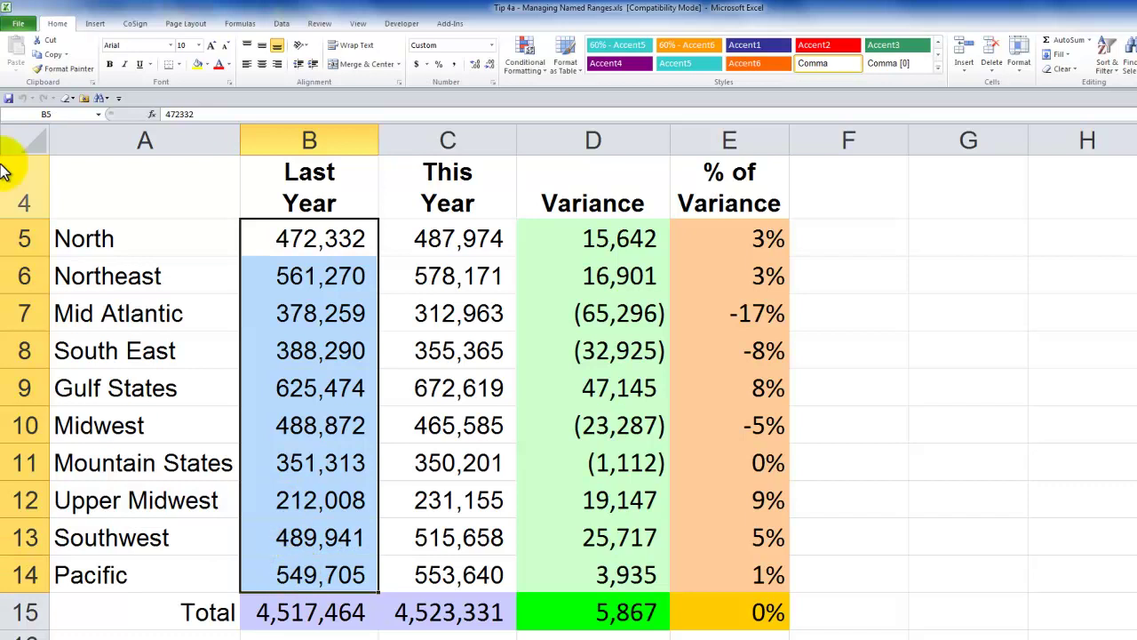
left_click(55, 114)
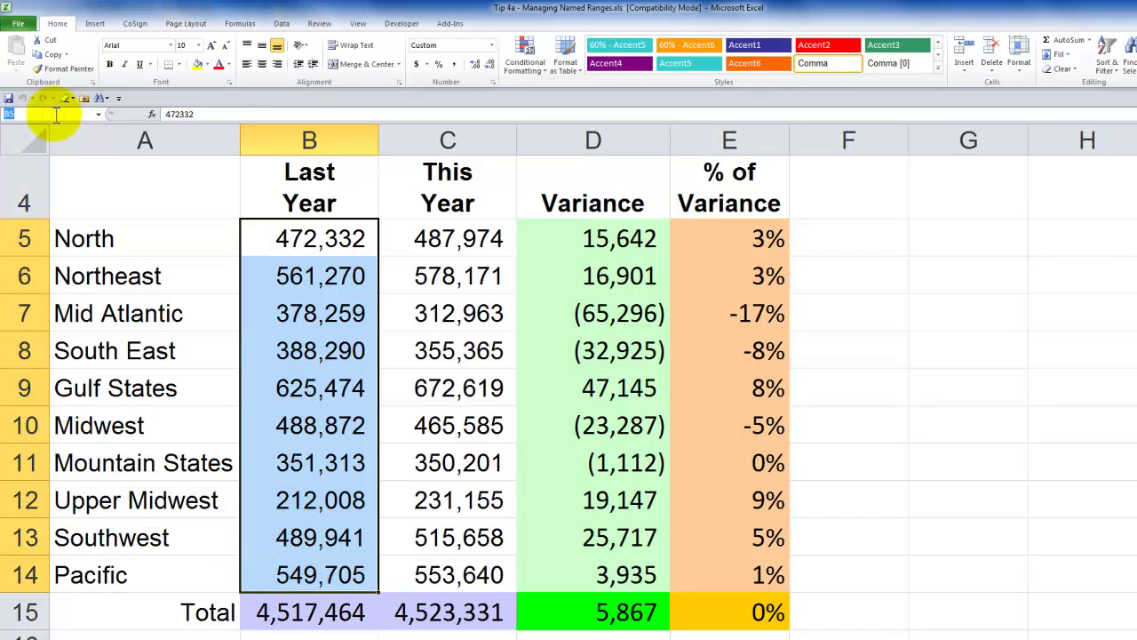
key("Escape")
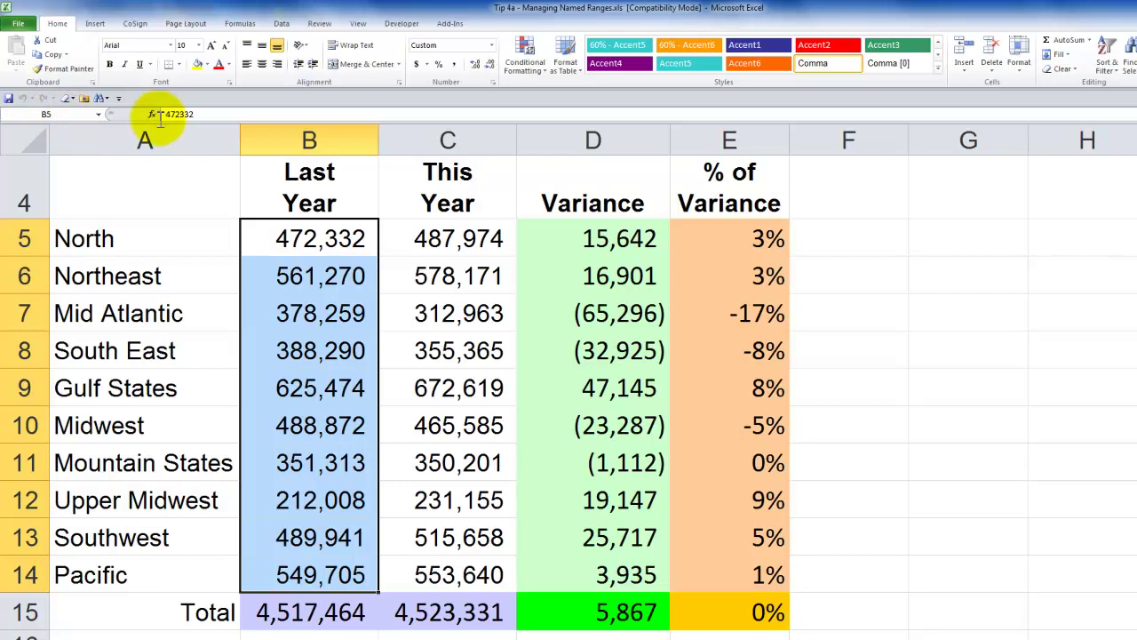
- Create a name for the Last Year figures from the top row of B4:B14, and select the range by that name
left_click(305, 188)
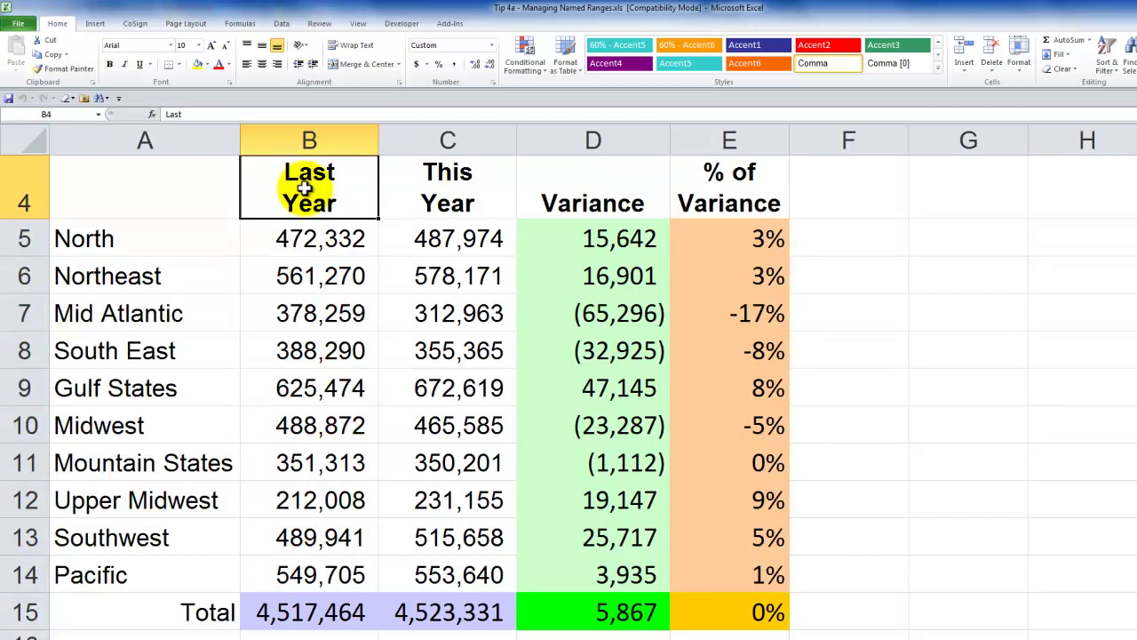
left_click_drag(305, 187, 301, 562)
left_click(239, 24)
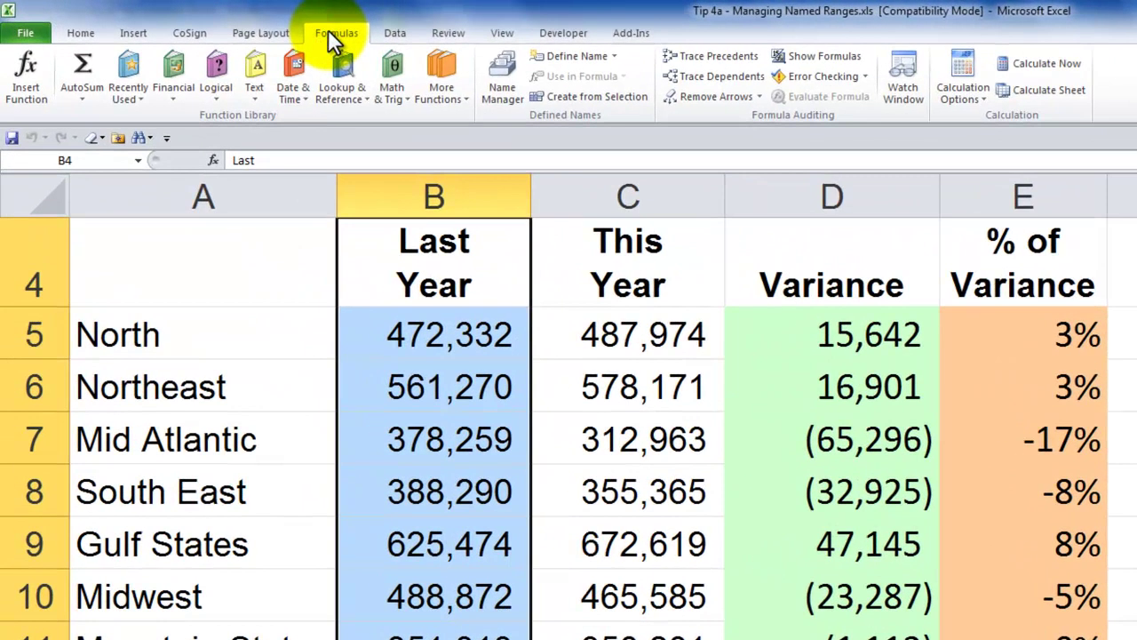
left_click(583, 99)
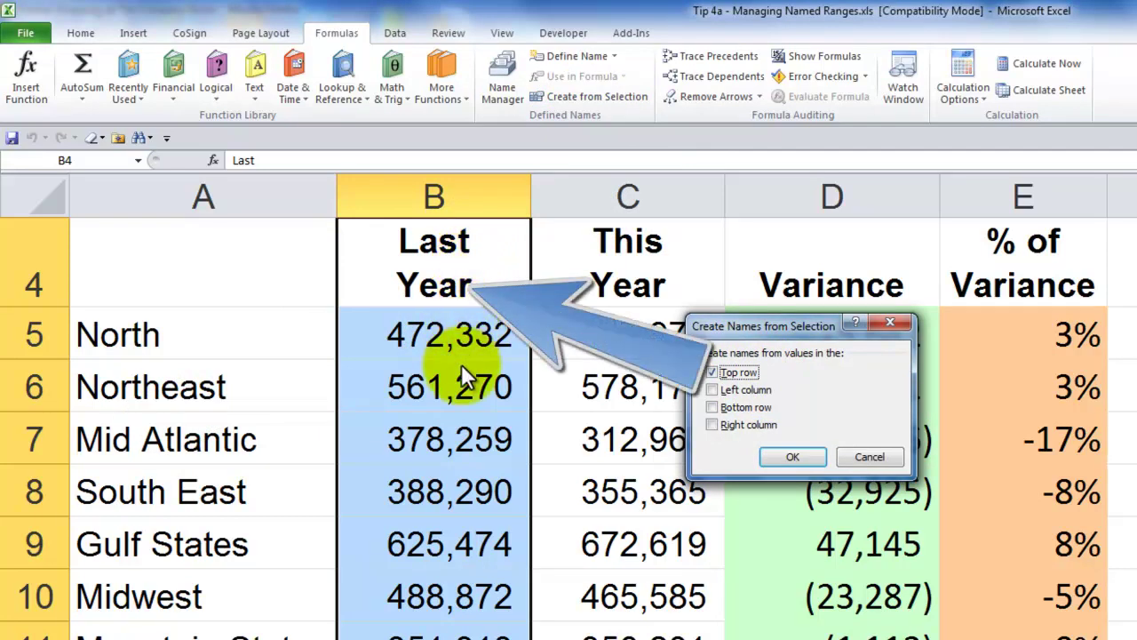
left_click(784, 459)
left_click(138, 160)
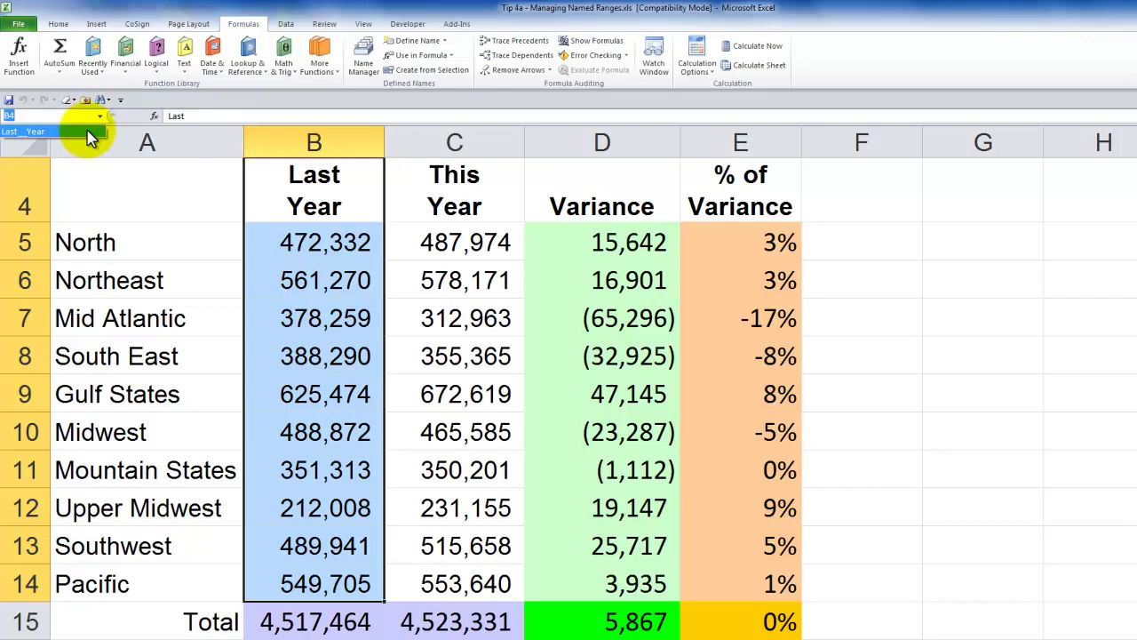
left_click(89, 133)
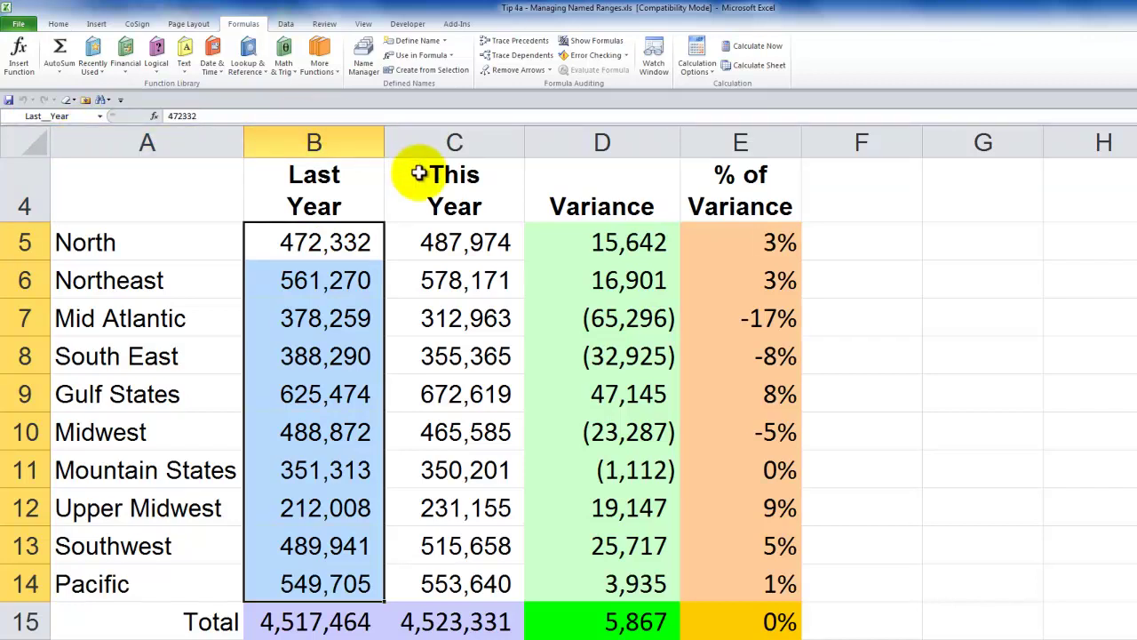
- Create a name for the This Year figures from the top row of C4:C14
left_click(456, 187)
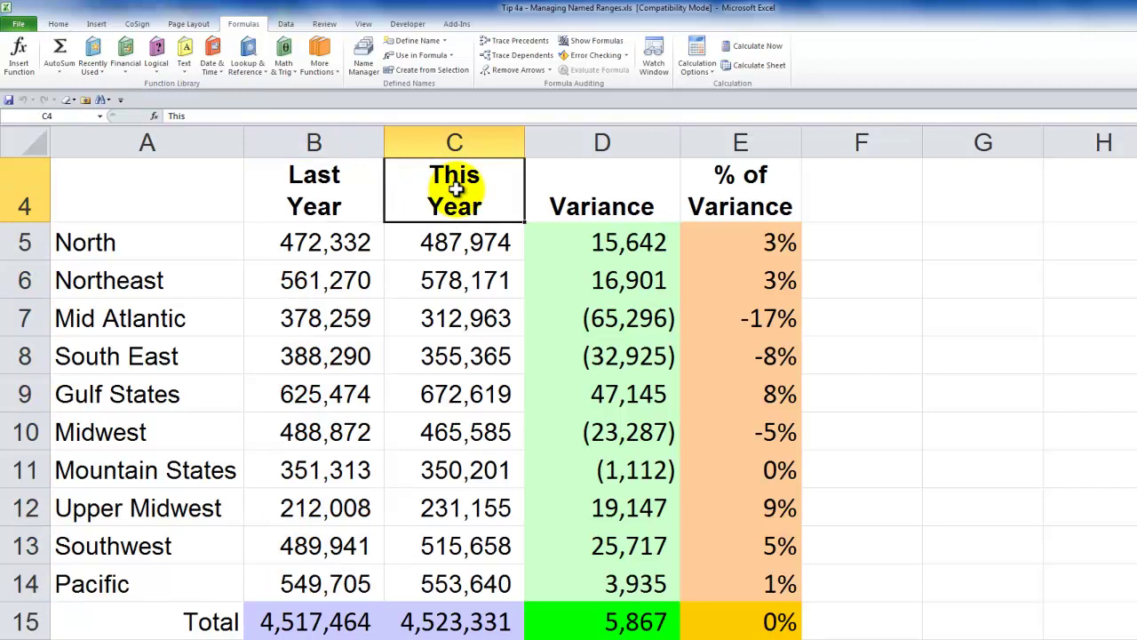
left_click_drag(455, 187, 441, 582)
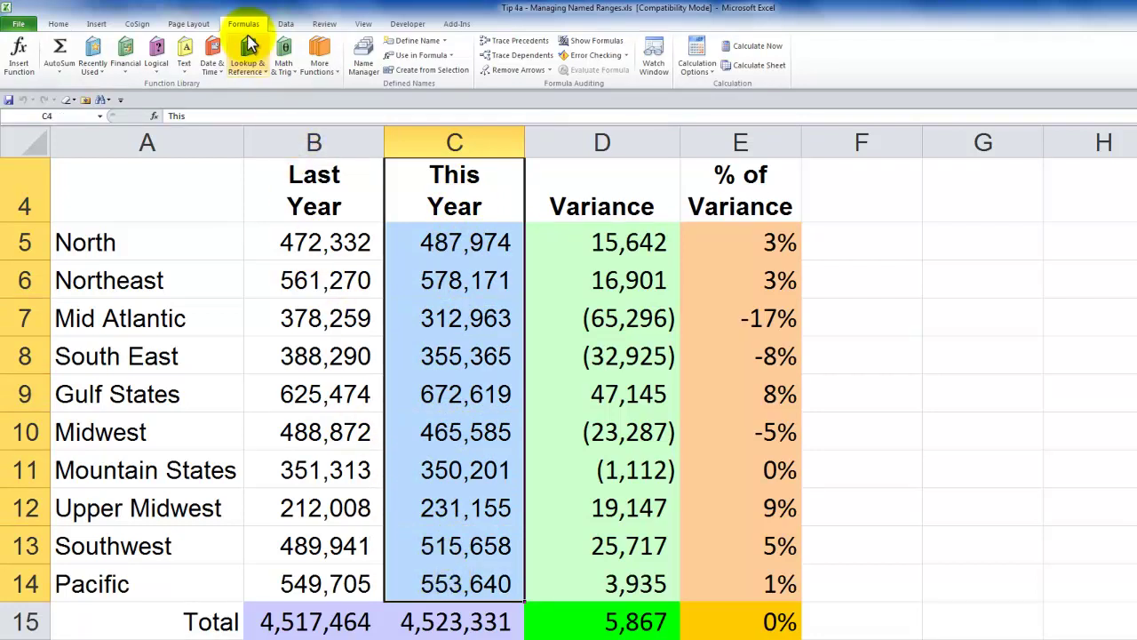
left_click(444, 70)
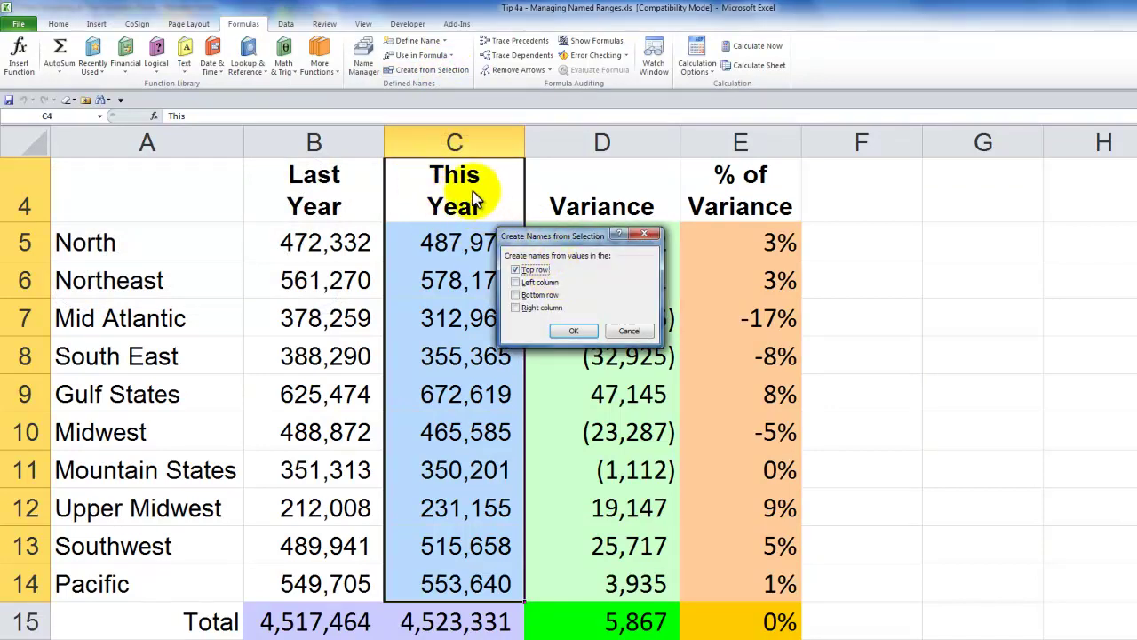
left_click(569, 332)
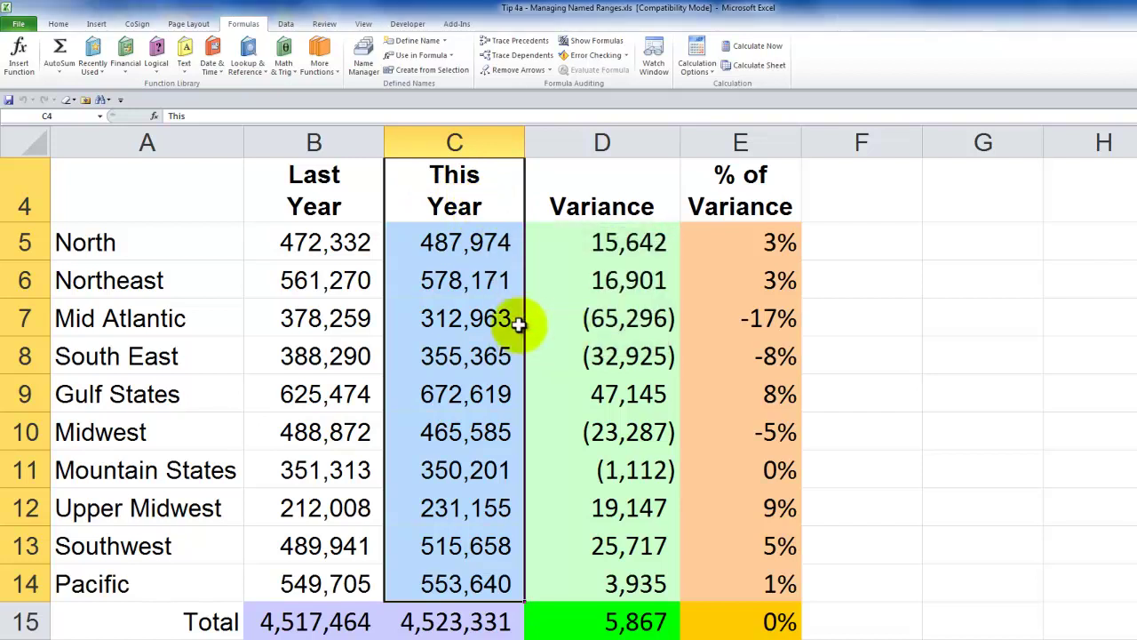
- Go to the Last__Year and This___Year named ranges in turn to check which cells they cover
left_click(100, 116)
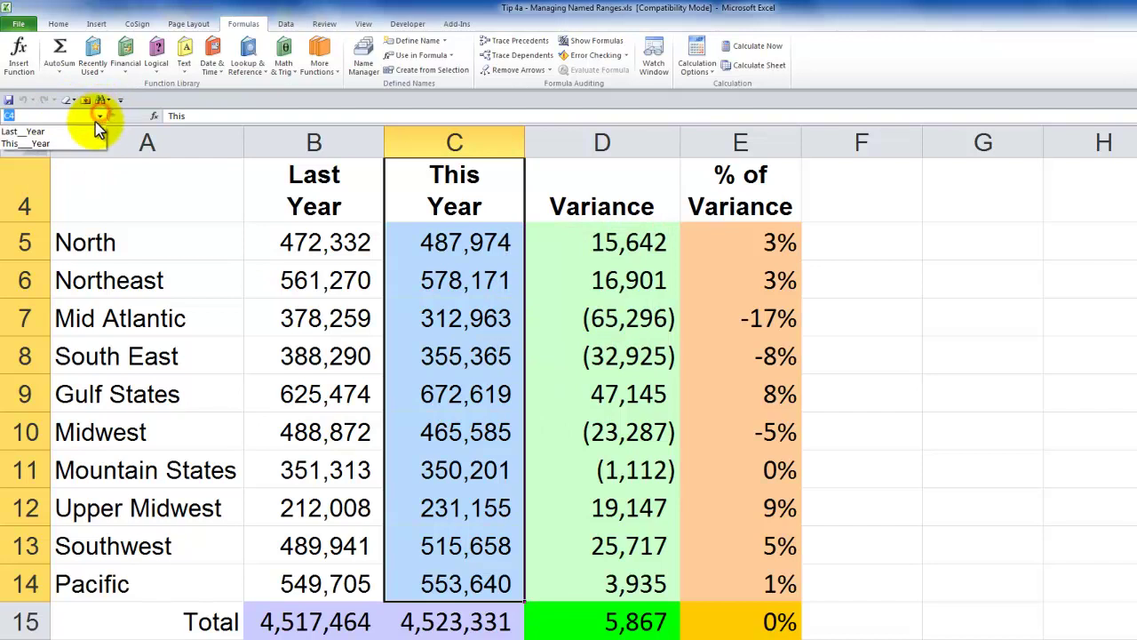
left_click(79, 131)
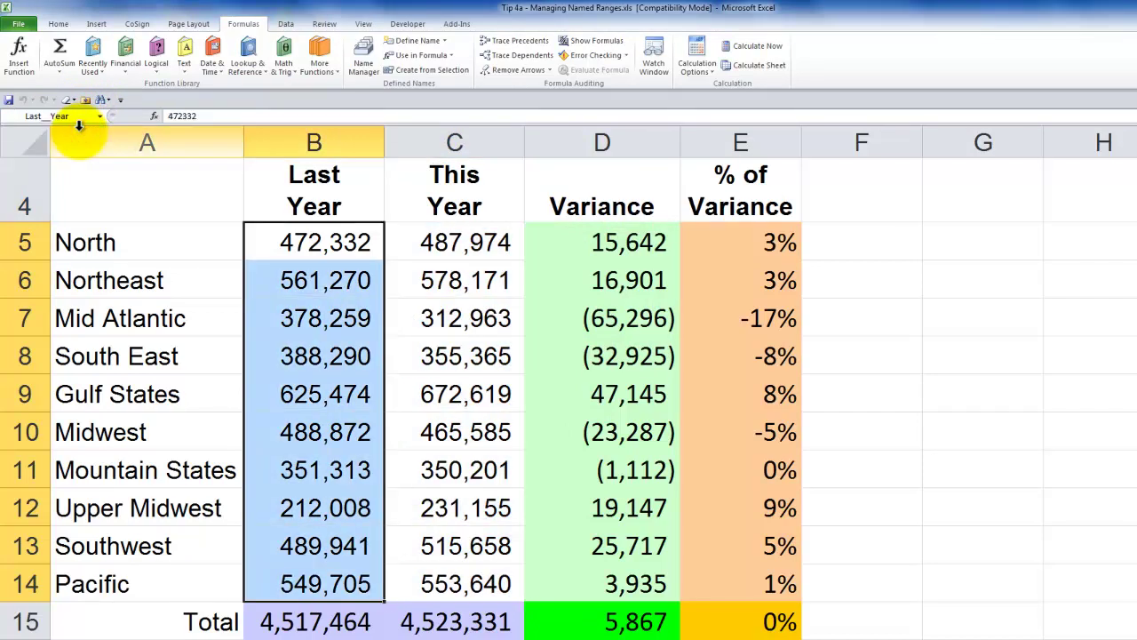
left_click(101, 116)
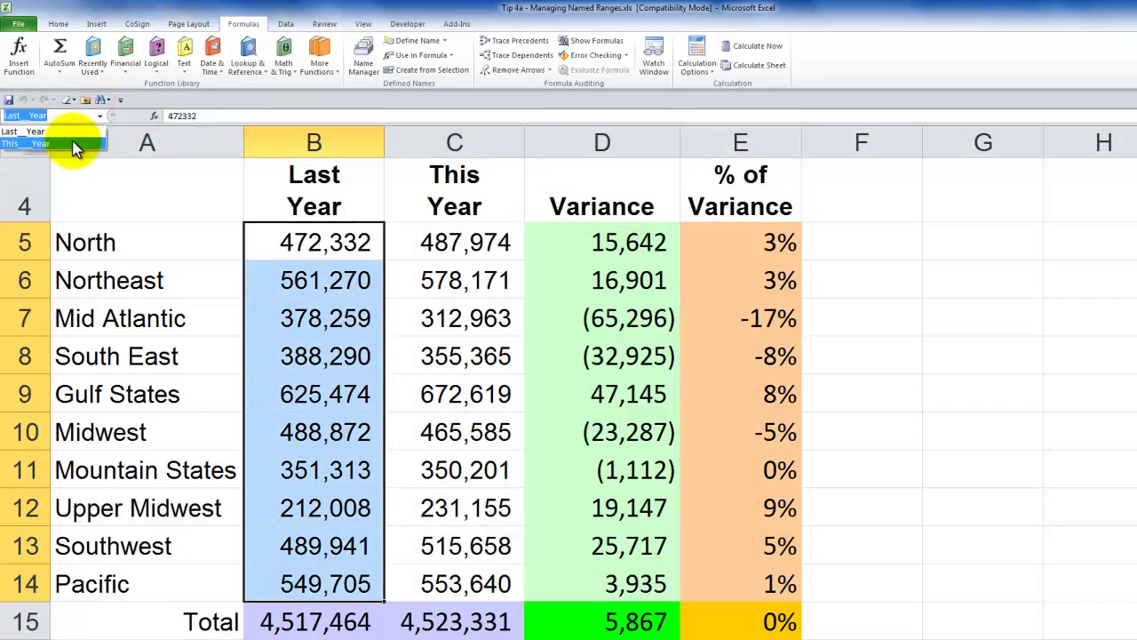
left_click(76, 140)
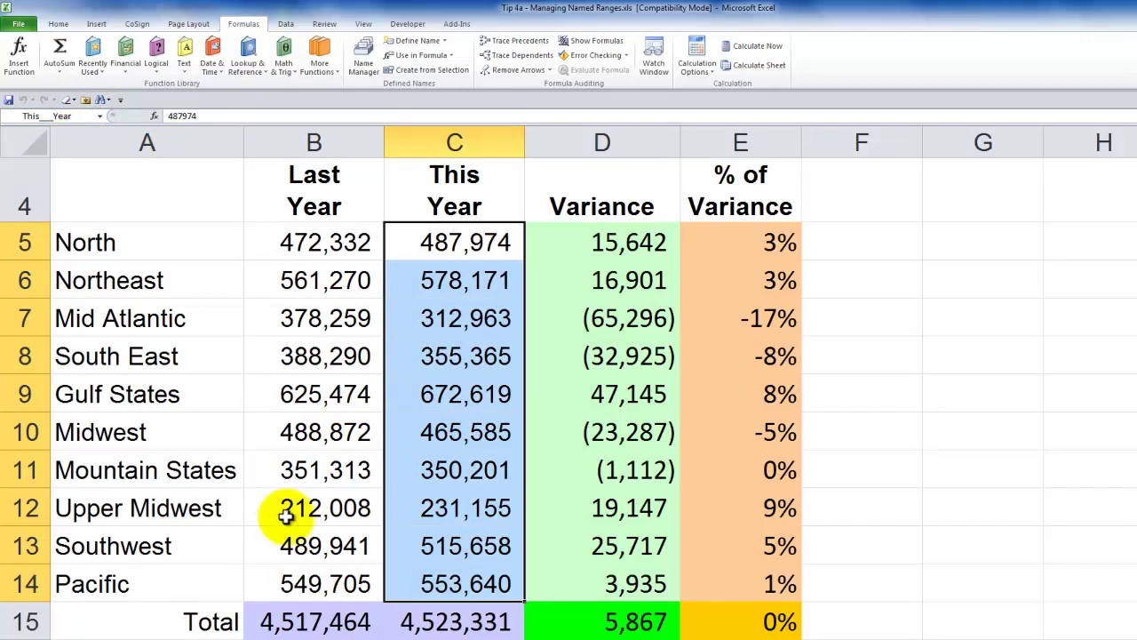
left_click(303, 625)
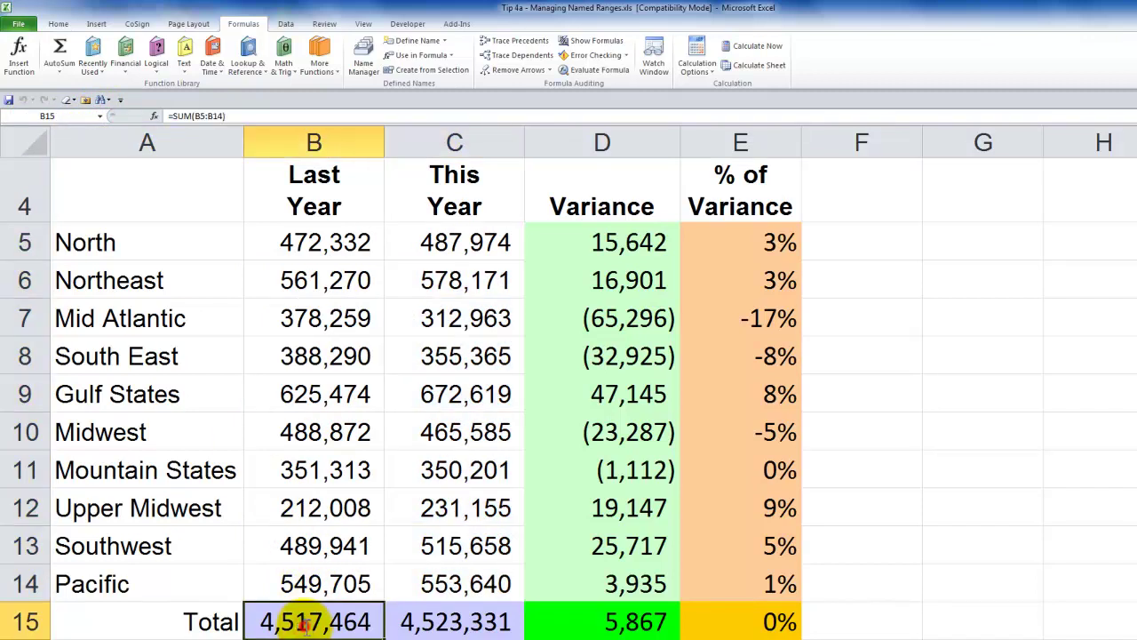
double_click(294, 624)
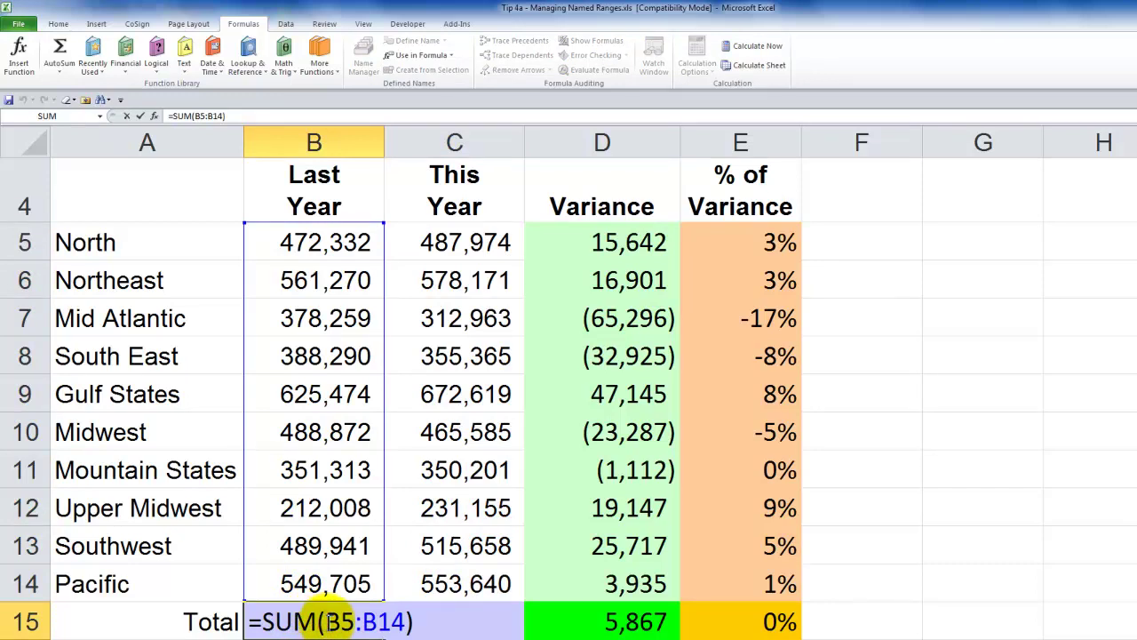
left_click_drag(329, 621, 401, 621)
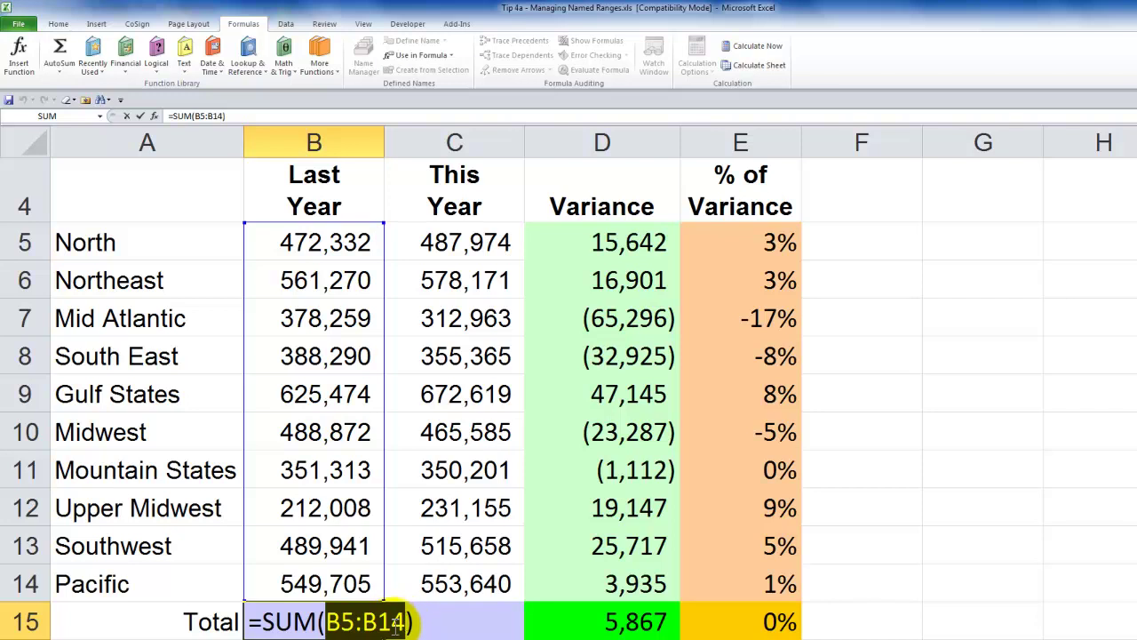
key("Escape")
- Replace the B5:B14 reference in the Last Year total formula in B15 with the name Last__Year, and recheck the formula
double_click(300, 622)
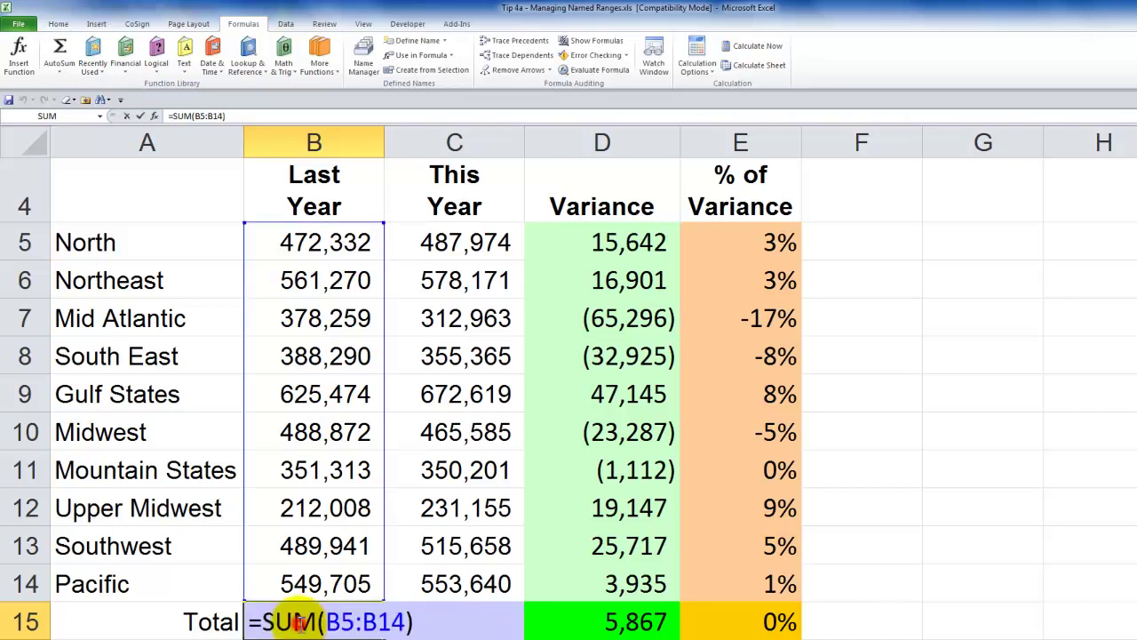
left_click_drag(329, 622, 409, 622)
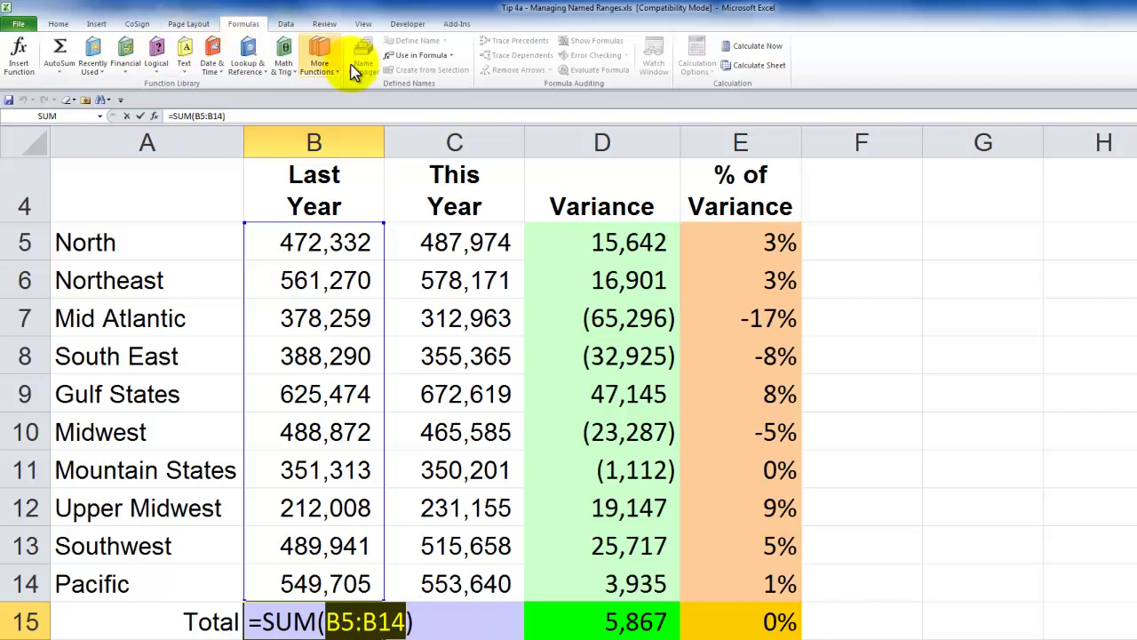
left_click(453, 56)
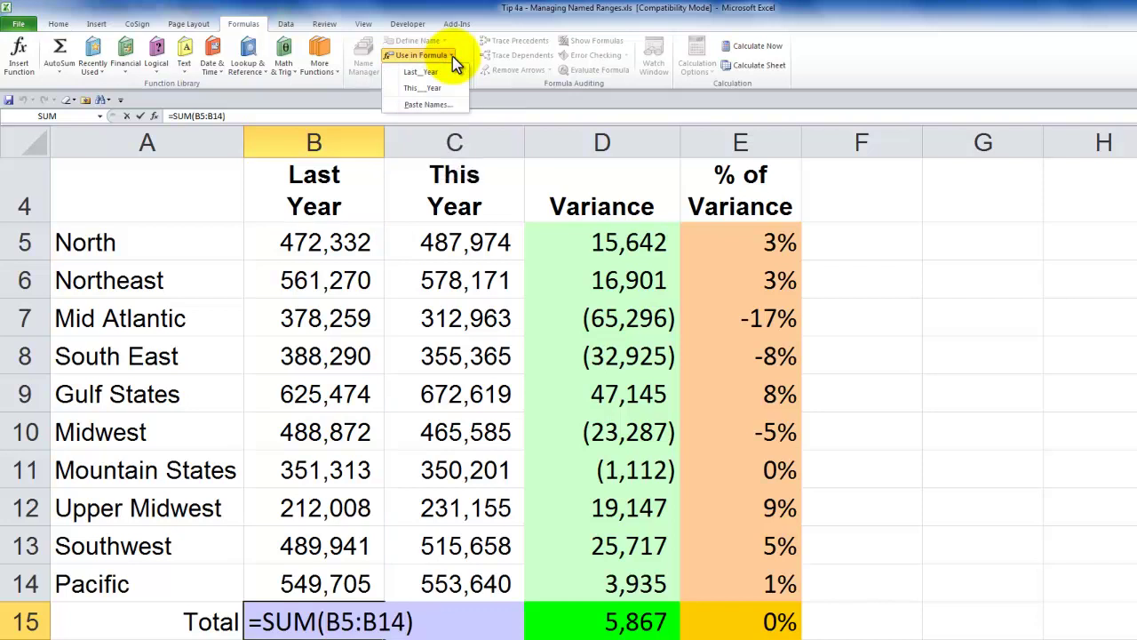
left_click(443, 73)
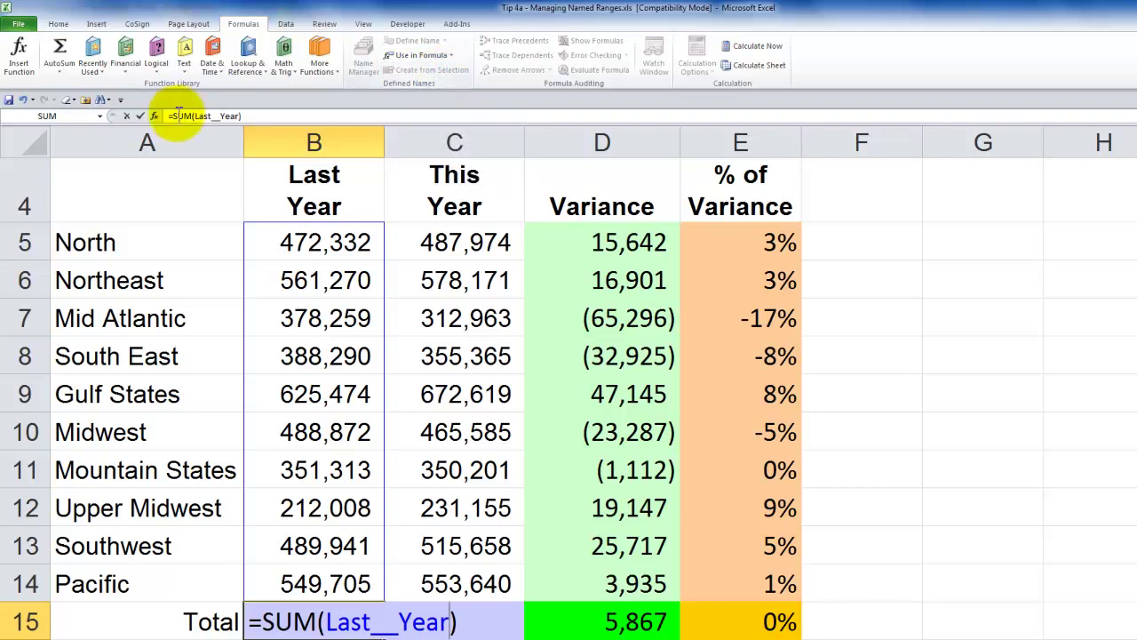
left_click(142, 116)
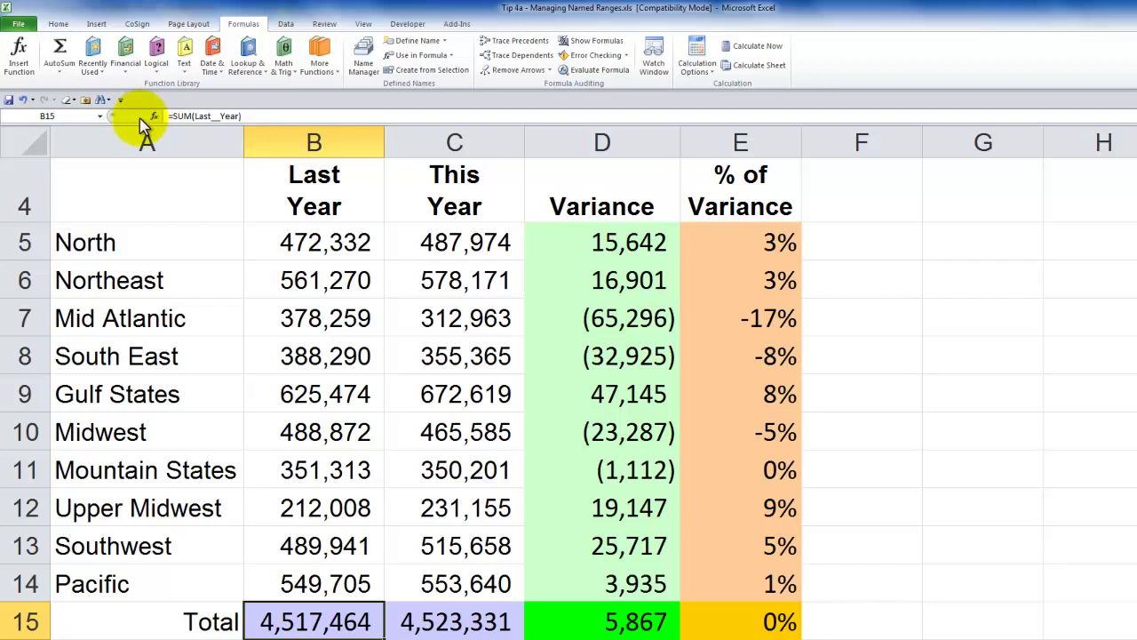
double_click(324, 625)
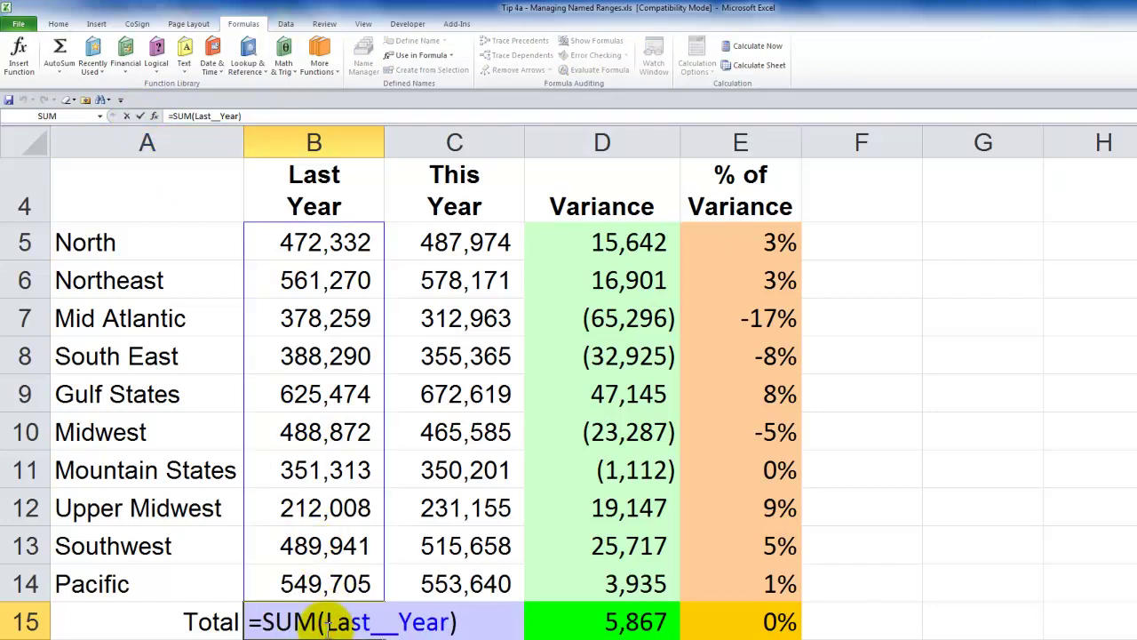
key("Escape")
- Replace the C5:C14 reference in the This Year total formula in C15 with the name This___Year
double_click(447, 622)
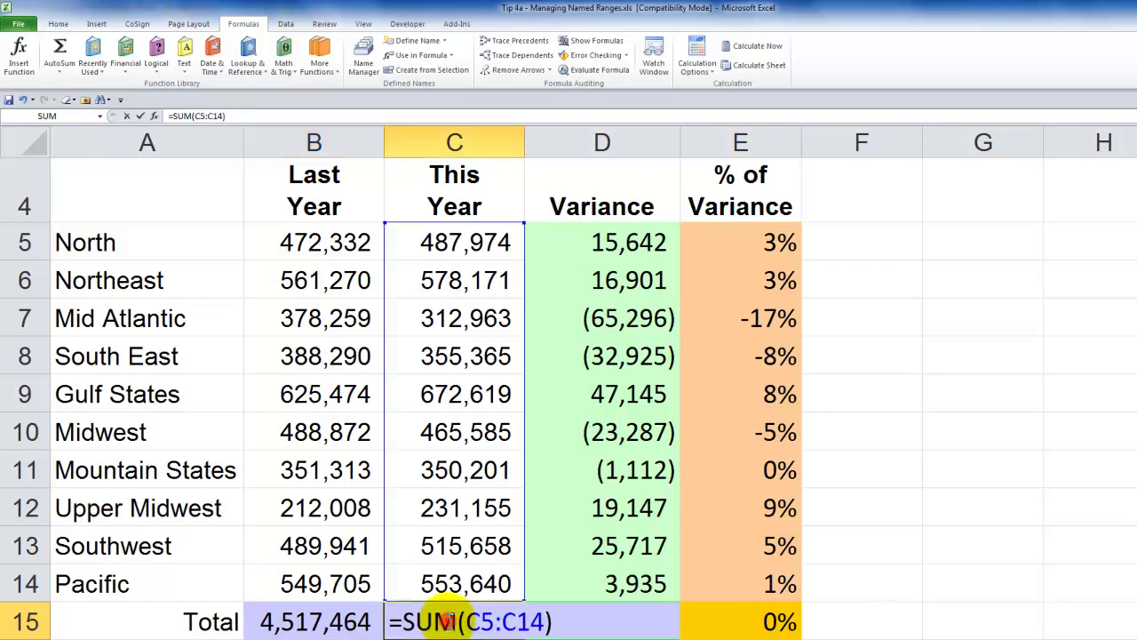
key("Escape")
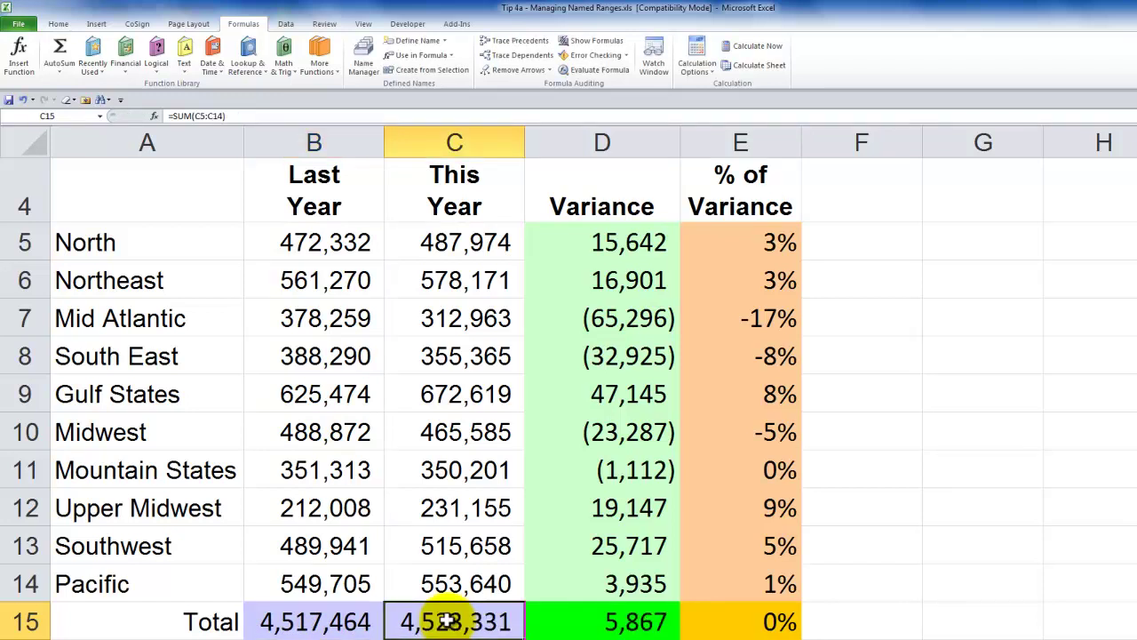
double_click(447, 622)
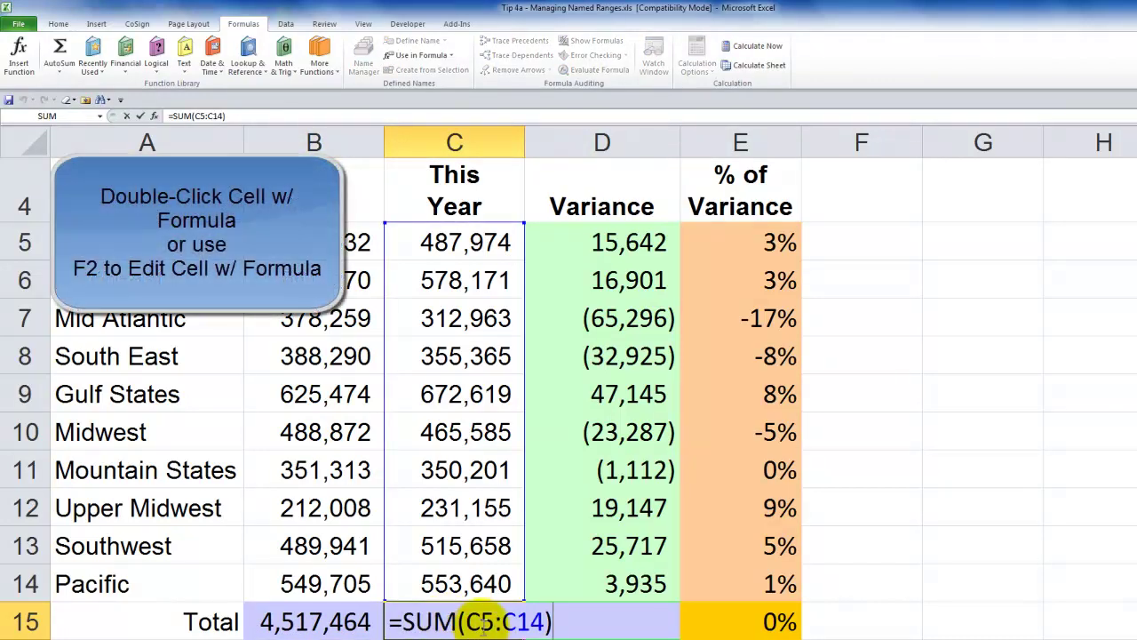
left_click_drag(468, 621, 548, 621)
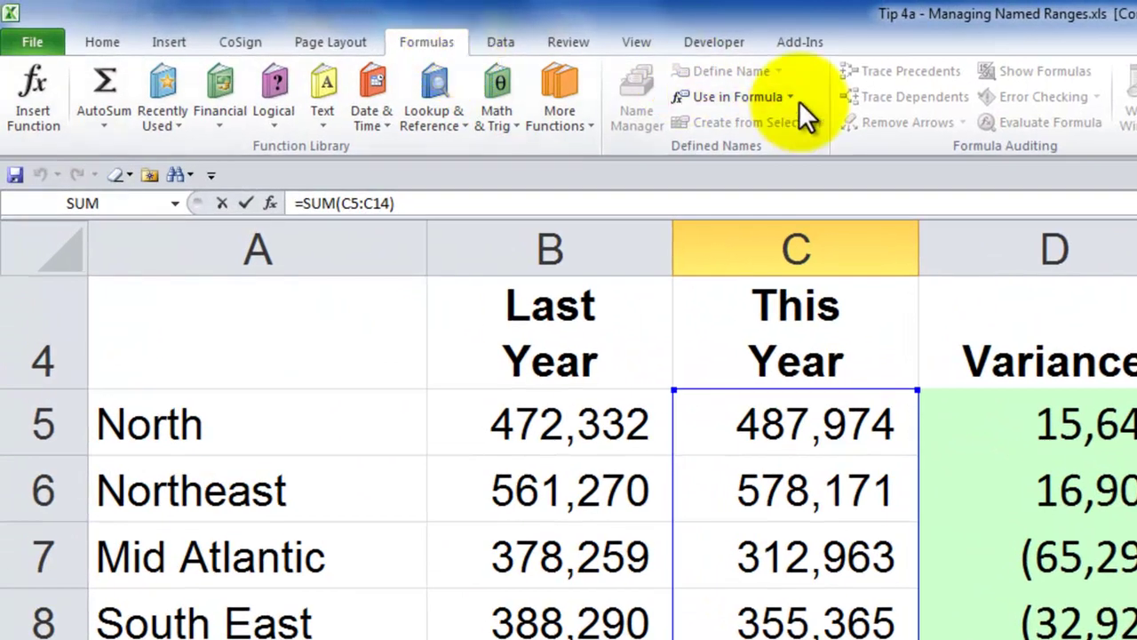
left_click(791, 95)
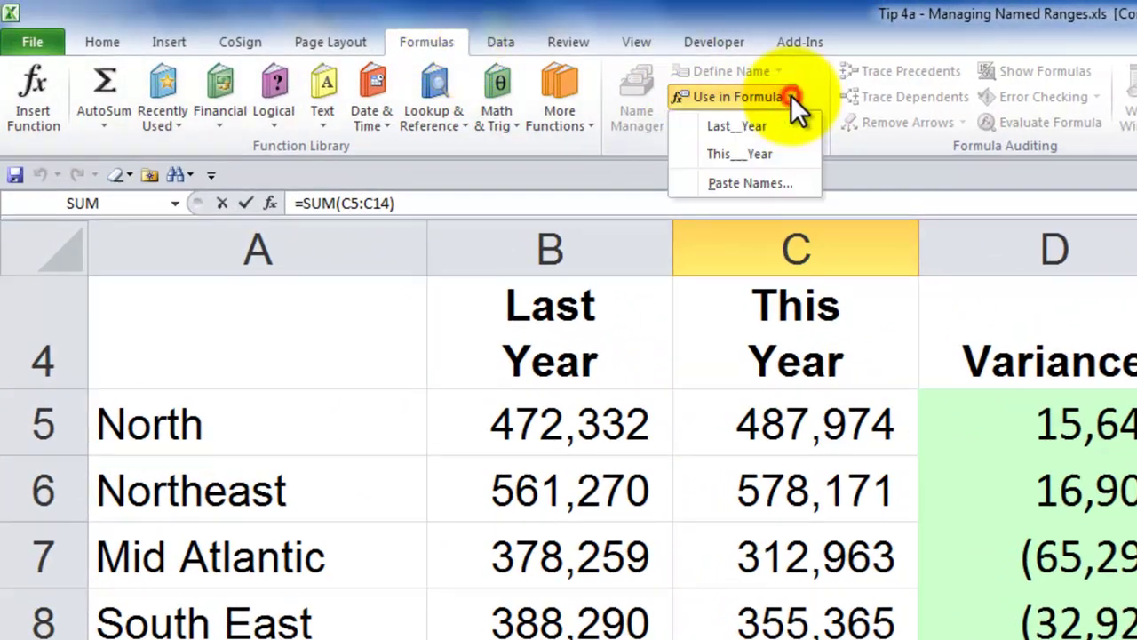
left_click(769, 158)
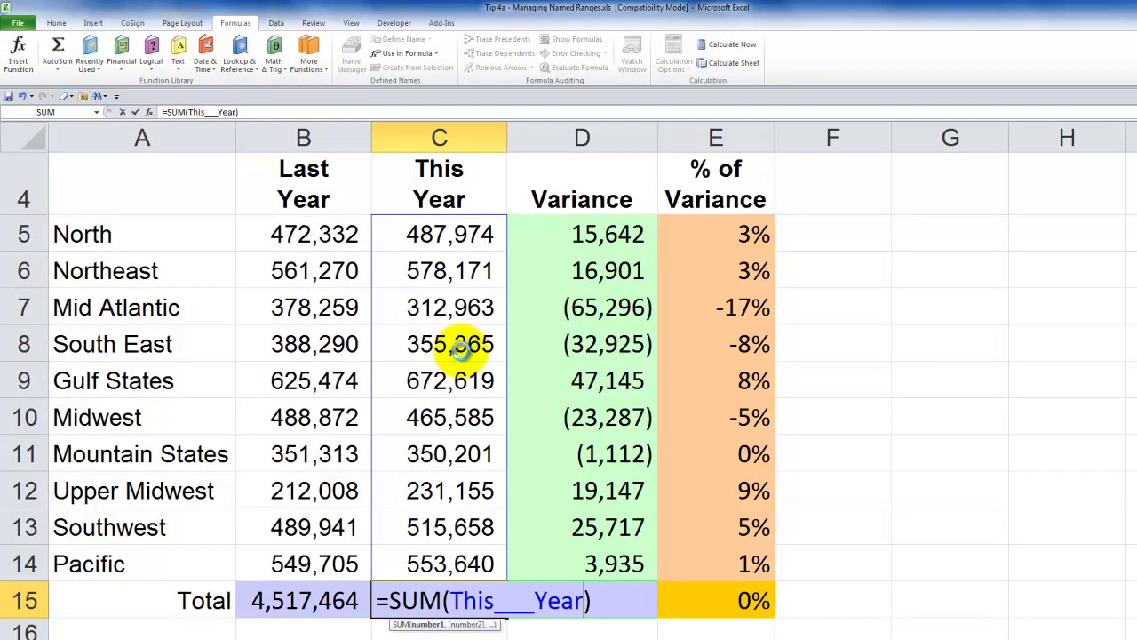
key("ctrl+Return")
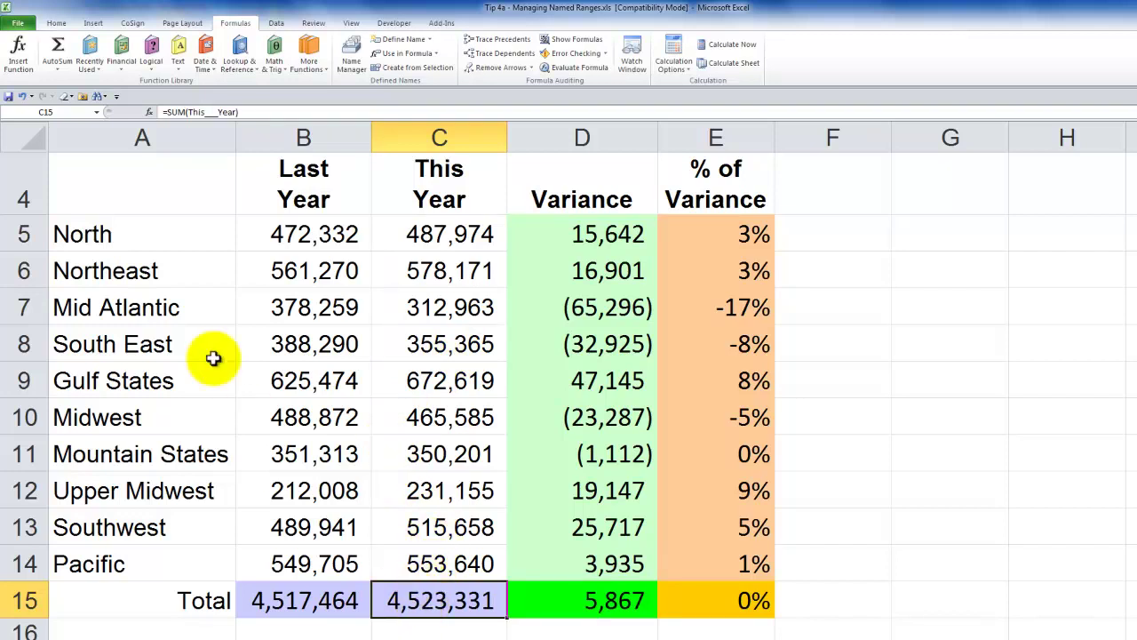
- Inspect the SUM formulas in C15 and B15 to see which names they use, leaving both unchanged
double_click(419, 602)
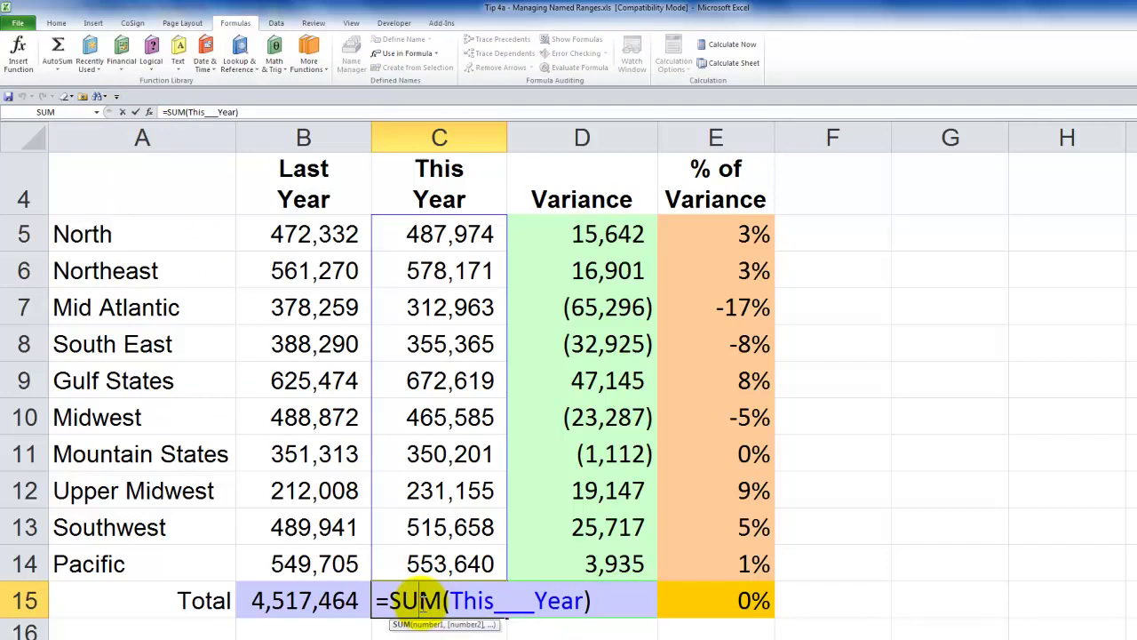
key("Escape")
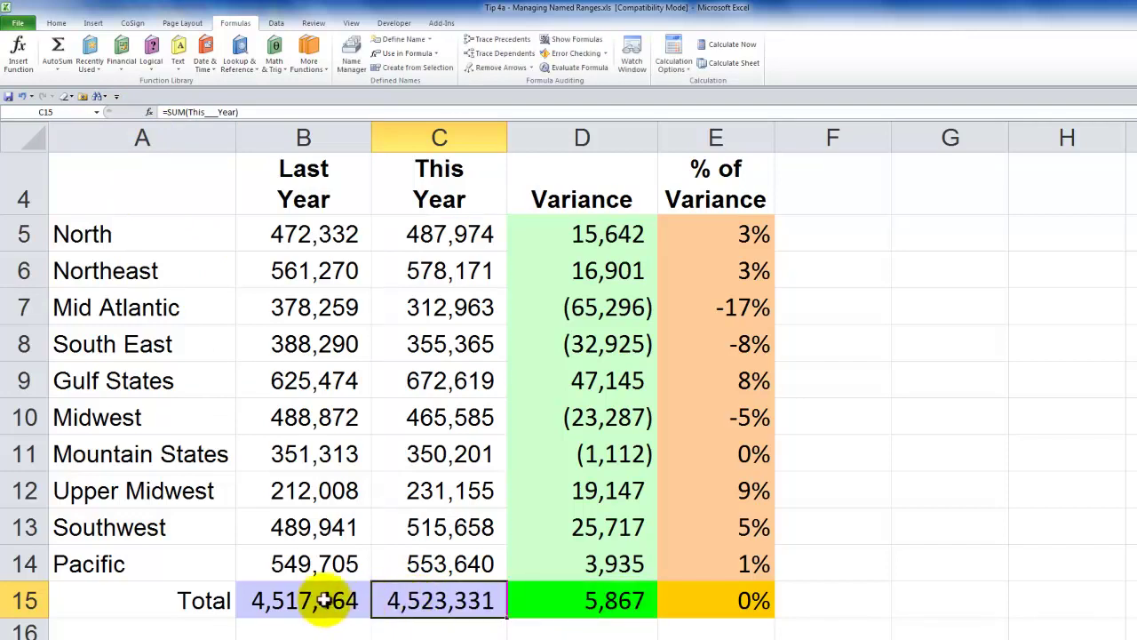
double_click(316, 601)
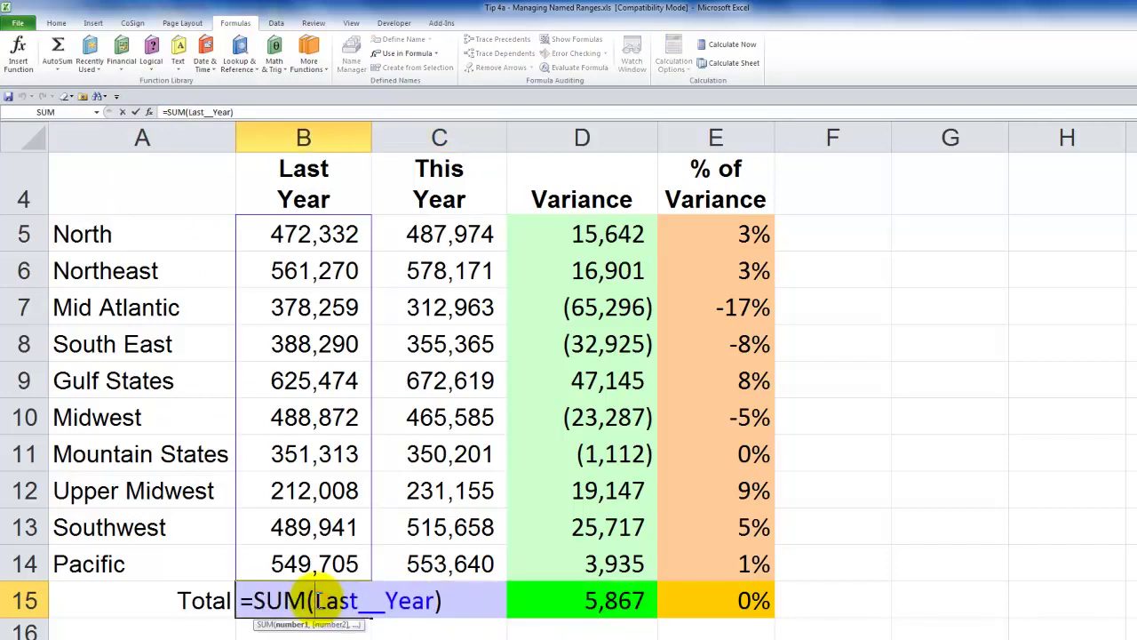
key("Escape")
- In the North variance formula in D5, replace C5 with the name This___Year and B5 with the name Last__Year
left_click(605, 233)
double_click(605, 233)
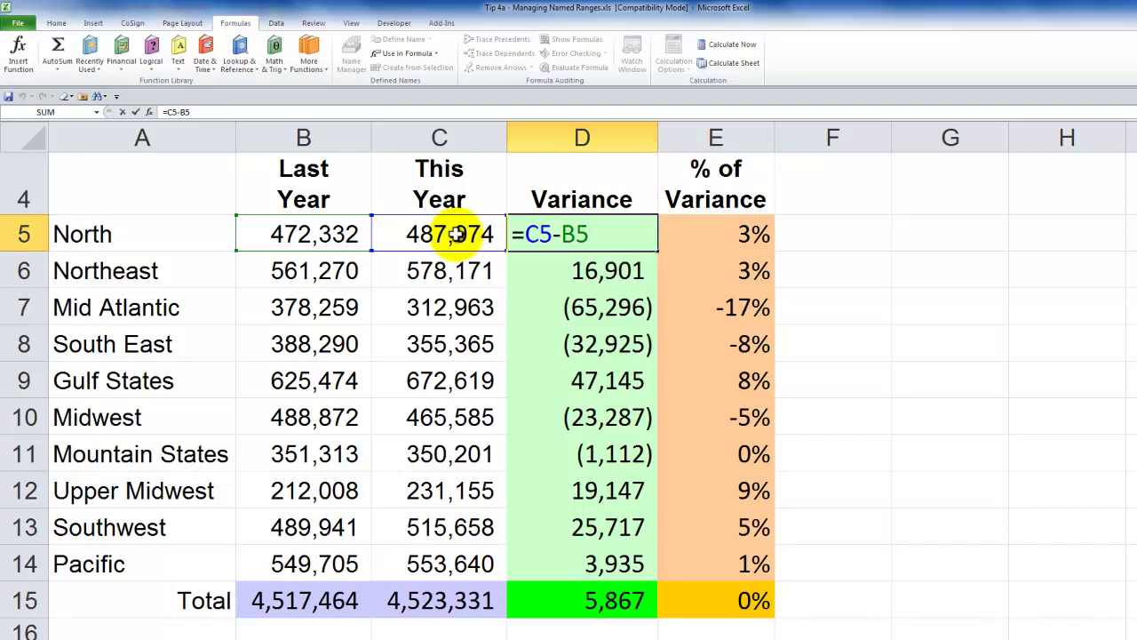
key("ctrl+Return")
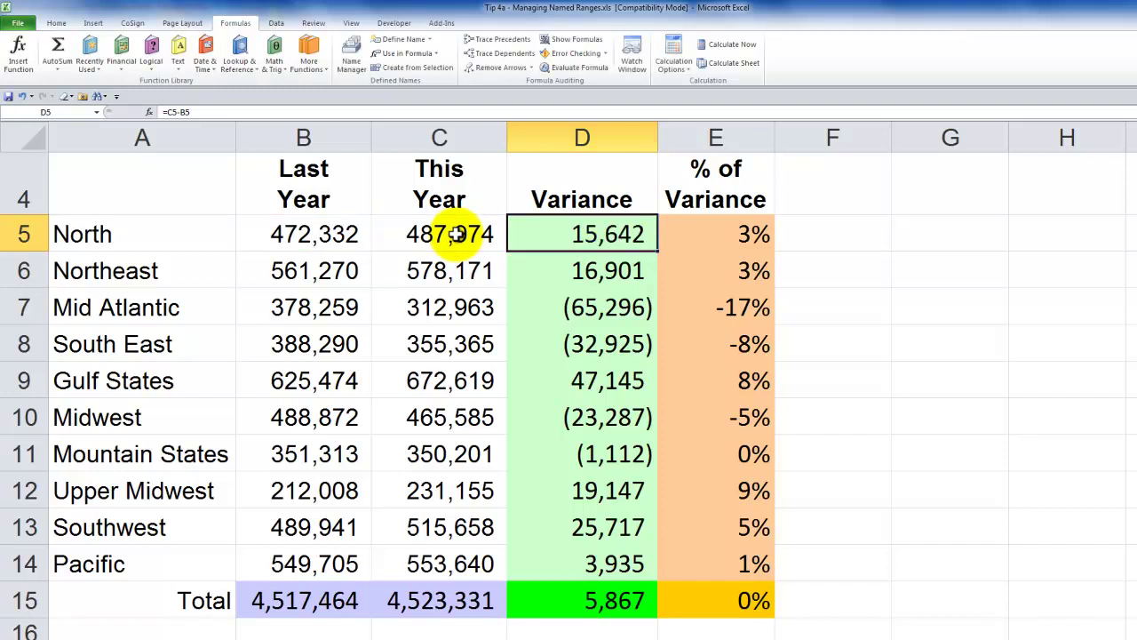
double_click(563, 233)
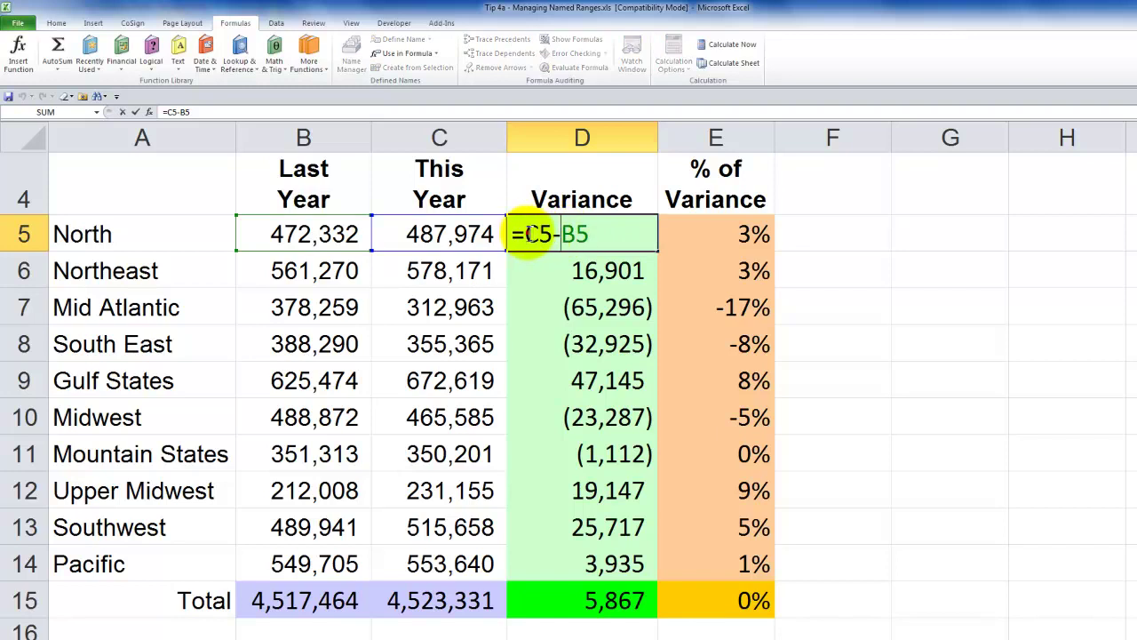
left_click_drag(525, 232, 551, 232)
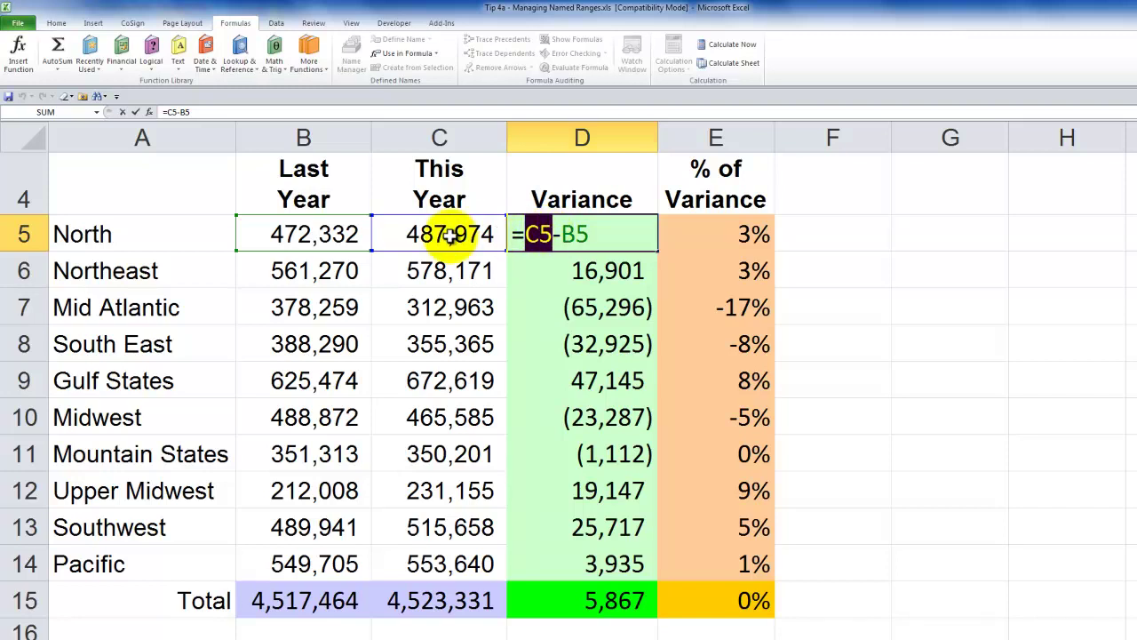
left_click(437, 54)
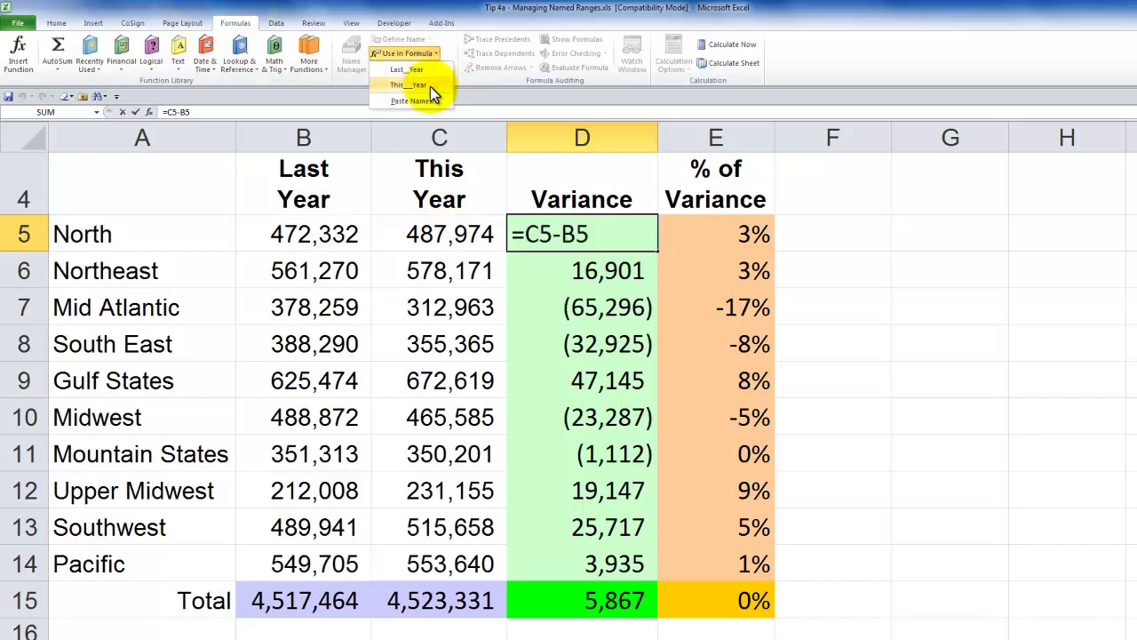
left_click(430, 86)
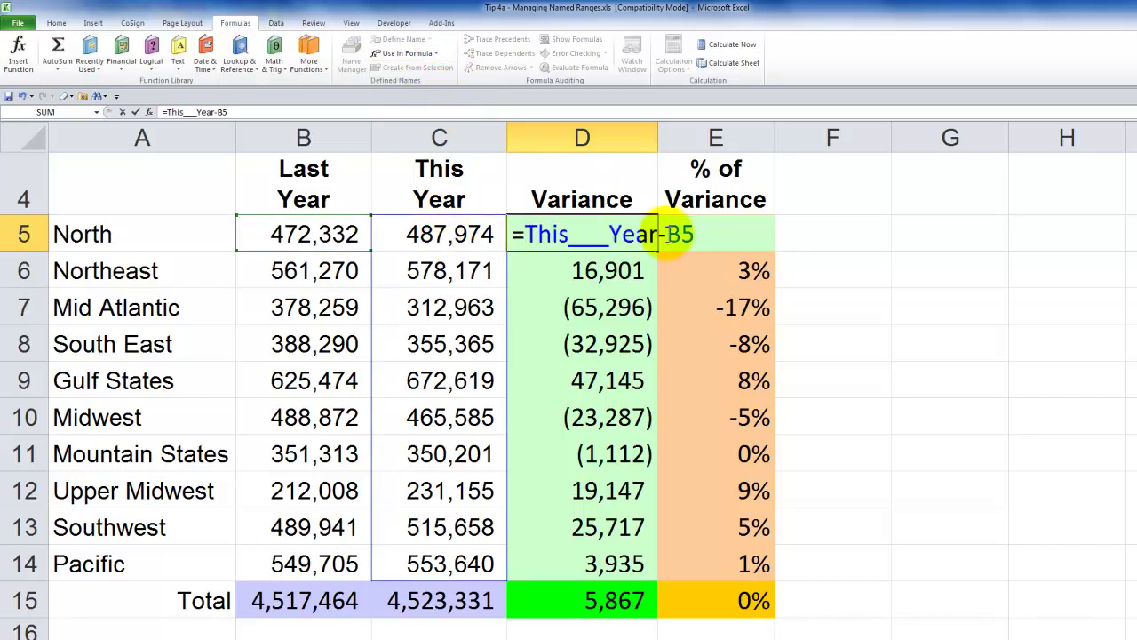
left_click_drag(667, 234, 699, 234)
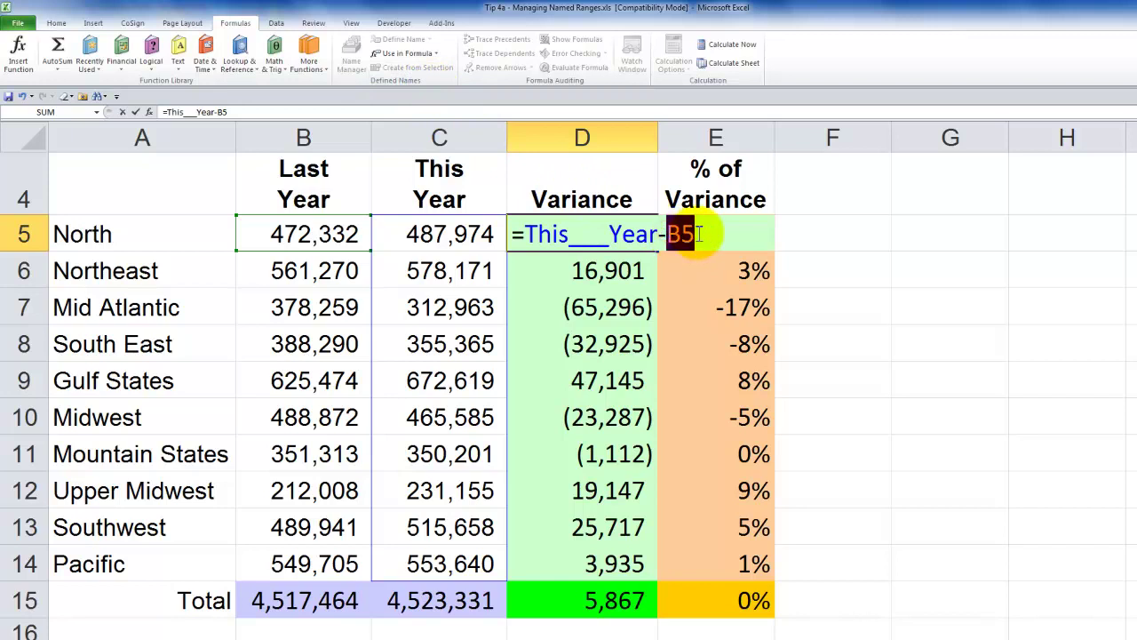
left_click(436, 55)
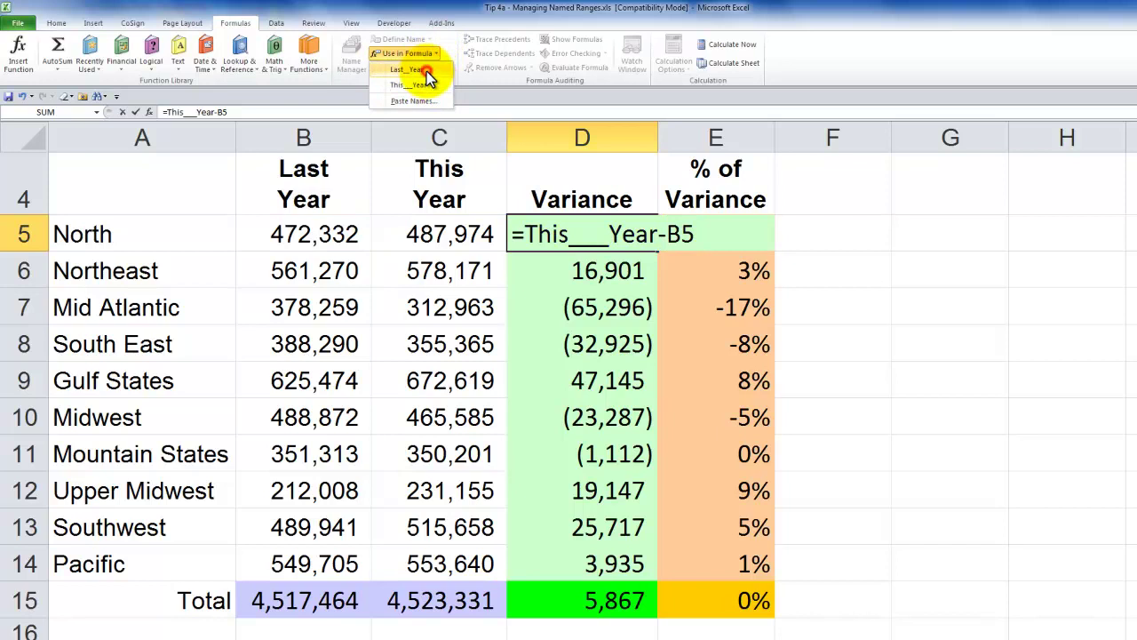
left_click(426, 70)
key("ctrl+Return")
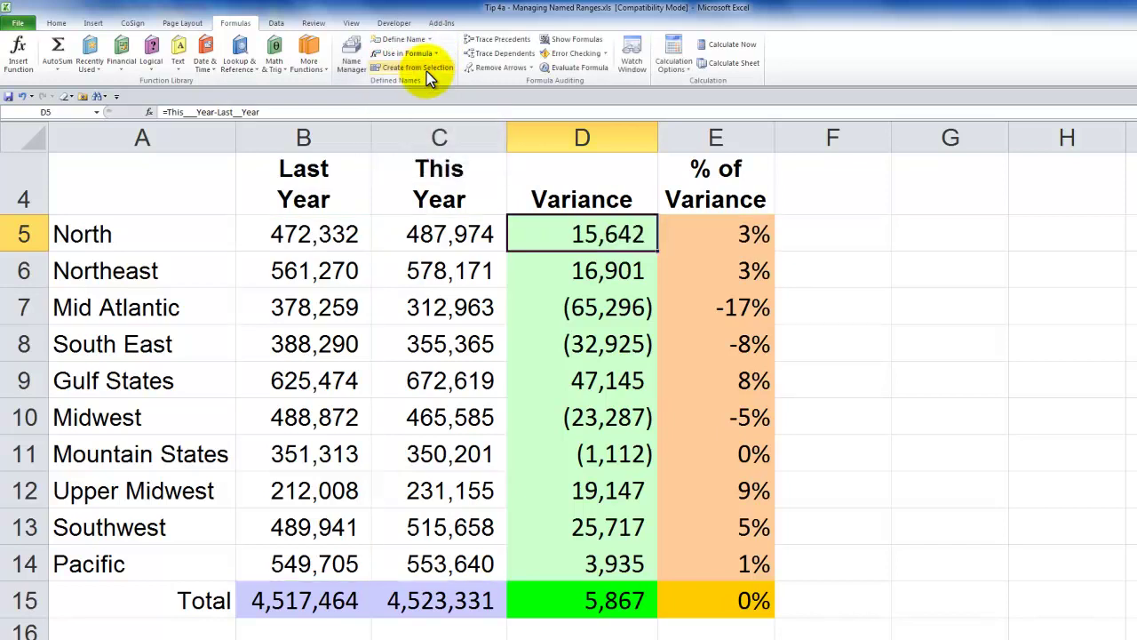
- Compare the variance formulas in D5, D6 and D7 without editing them
double_click(596, 233)
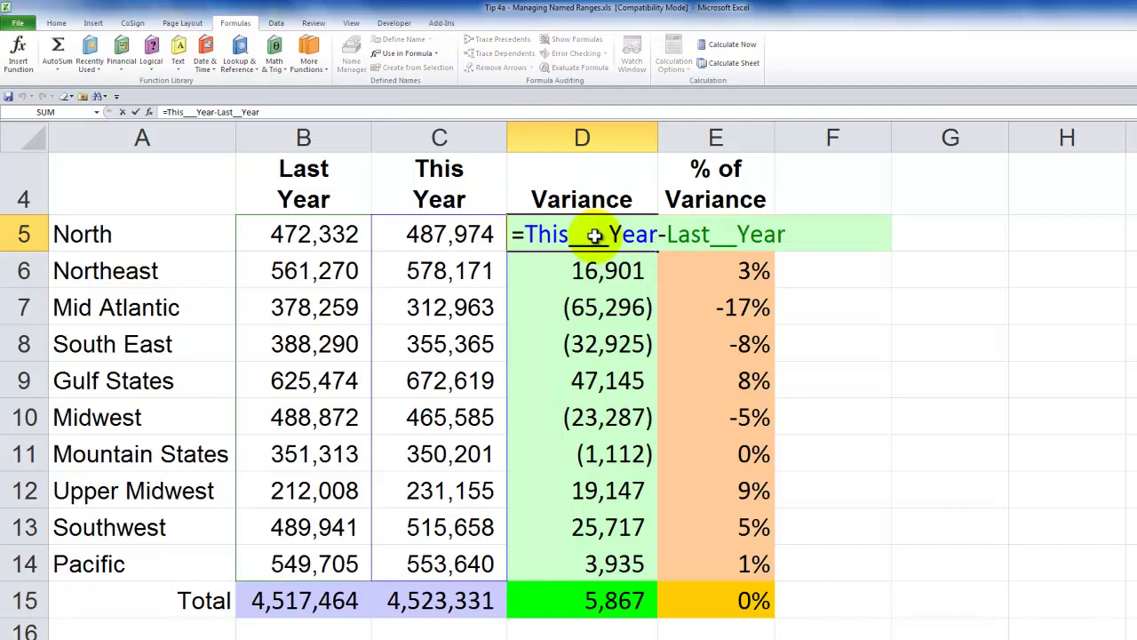
key("Escape")
double_click(608, 271)
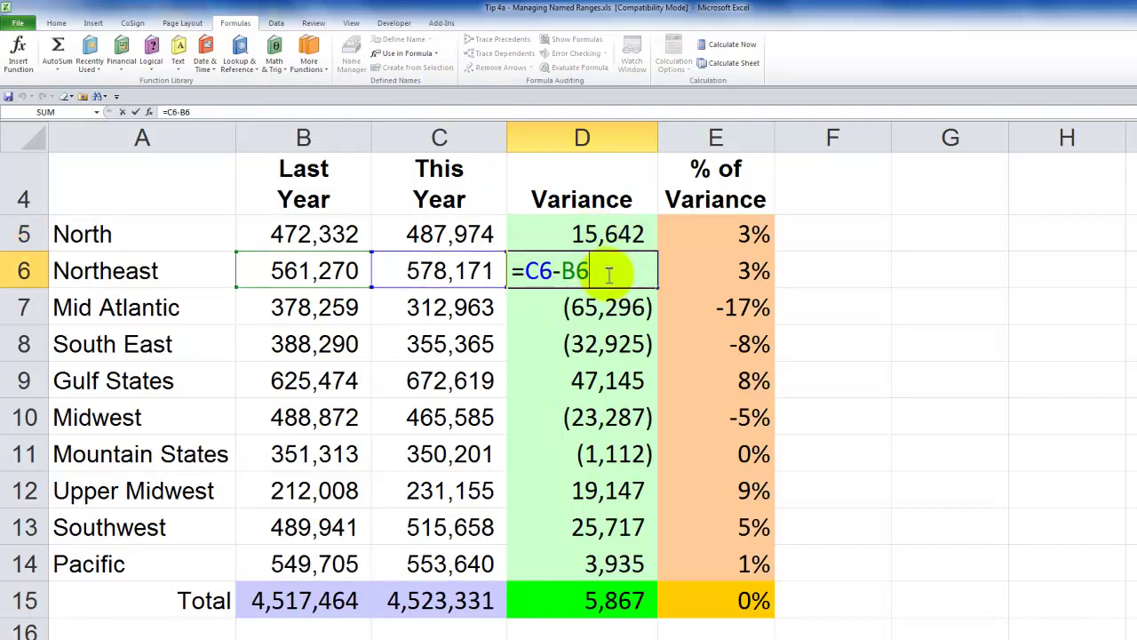
key("Escape")
left_click(600, 307)
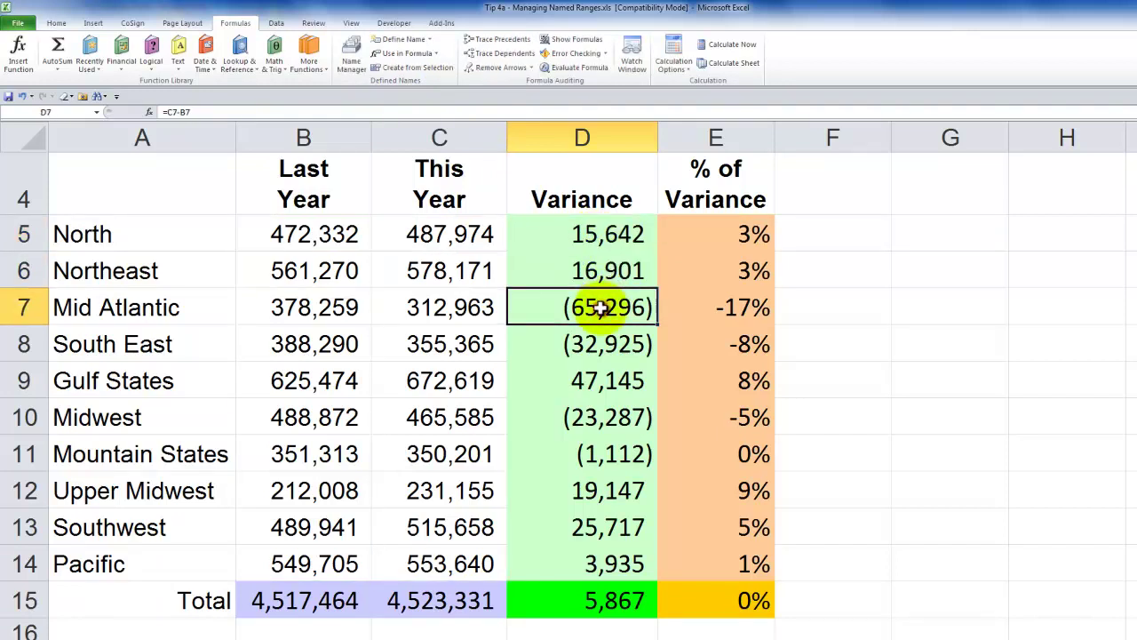
double_click(600, 307)
key("Escape")
- Fill the named-range variance formula from D5 down through D14
left_click(642, 233)
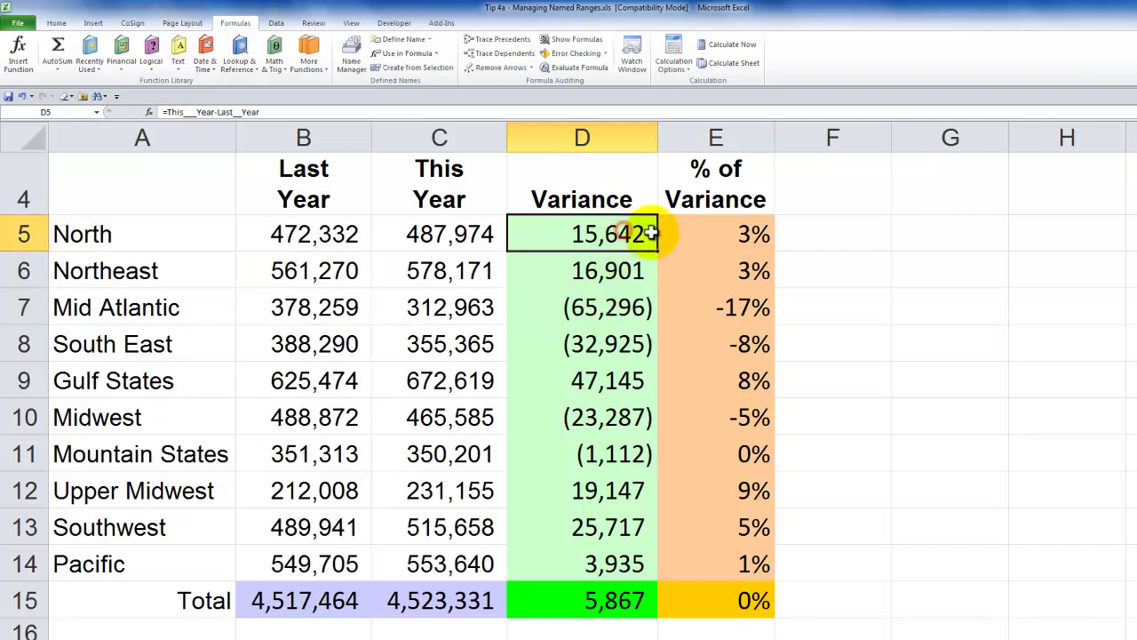
double_click(646, 236)
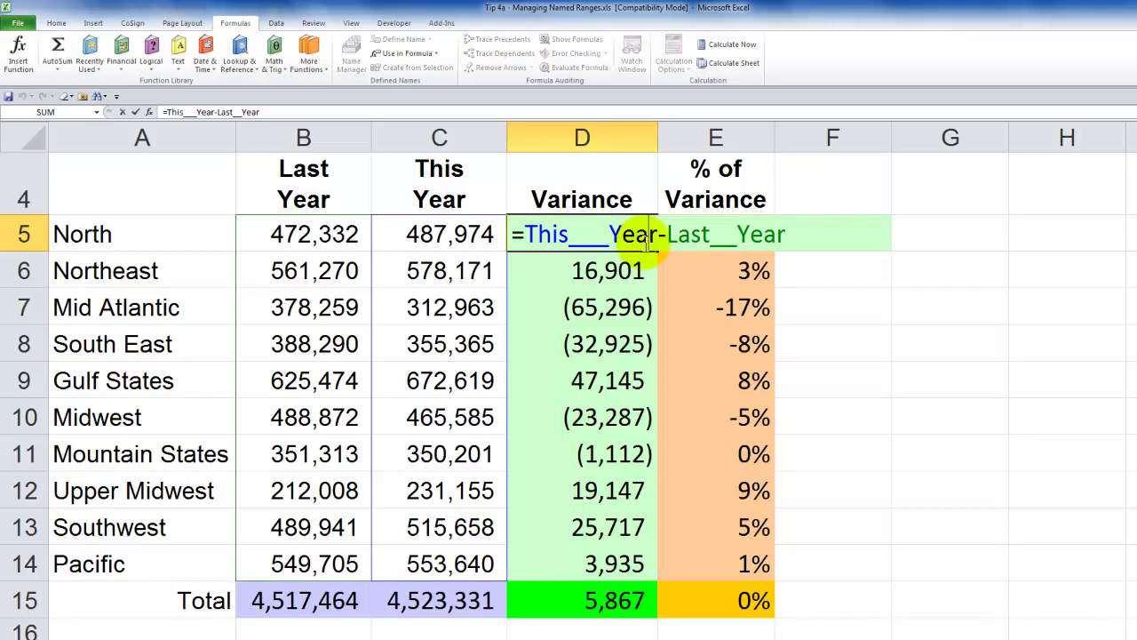
key("Escape")
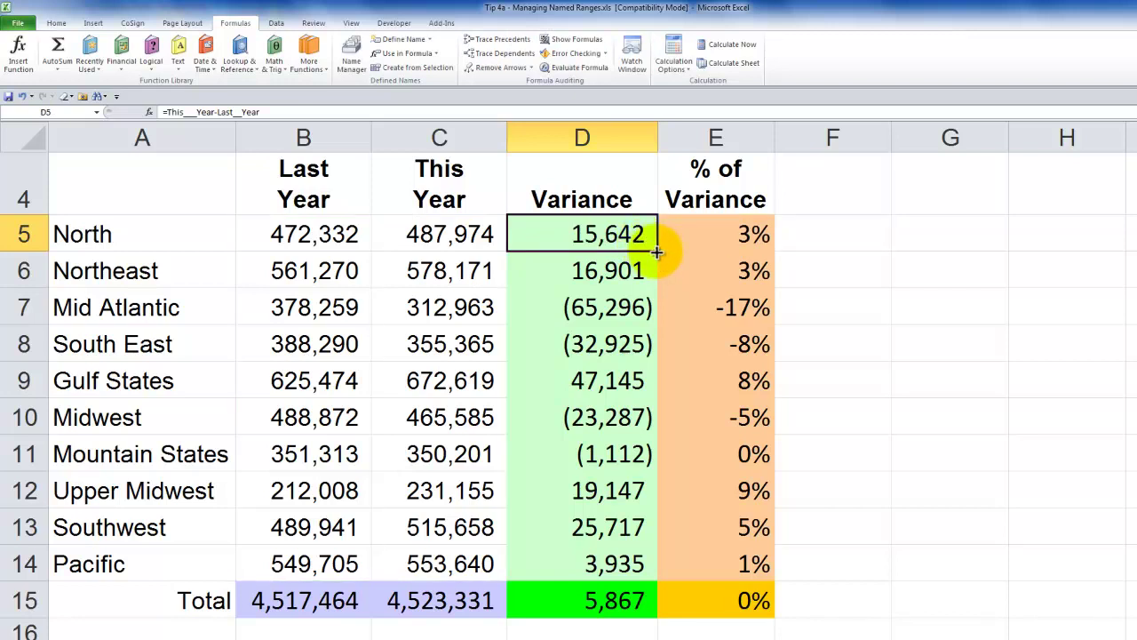
left_click_drag(655, 252, 587, 571)
- Inspect the copied variance formulas in D6 and D8
double_click(597, 269)
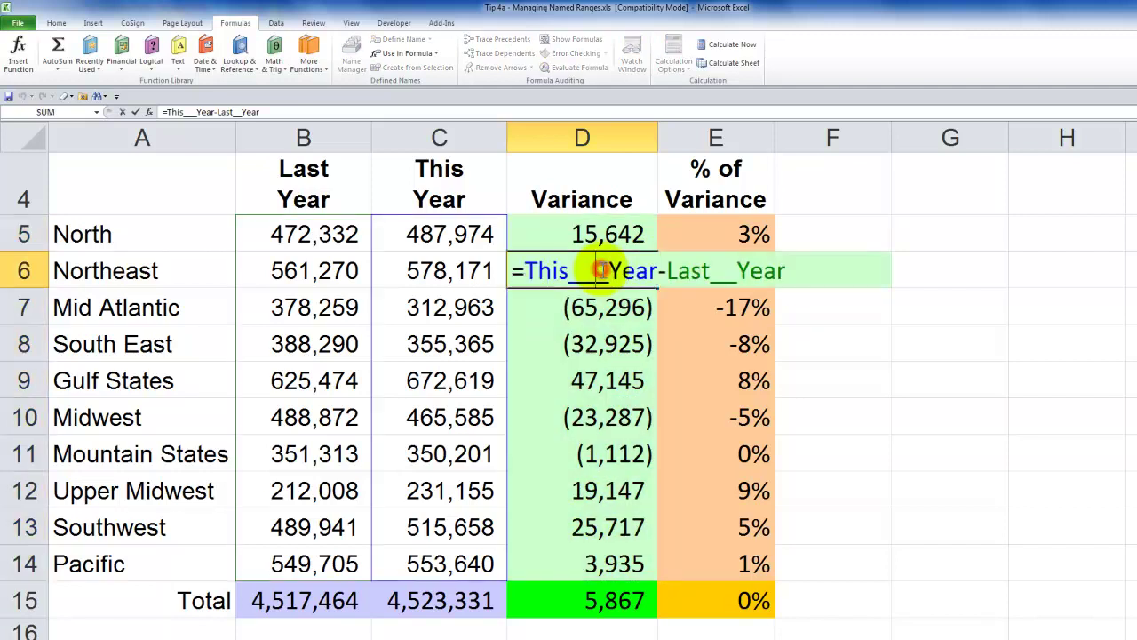
key("Escape")
double_click(599, 341)
key("Escape")
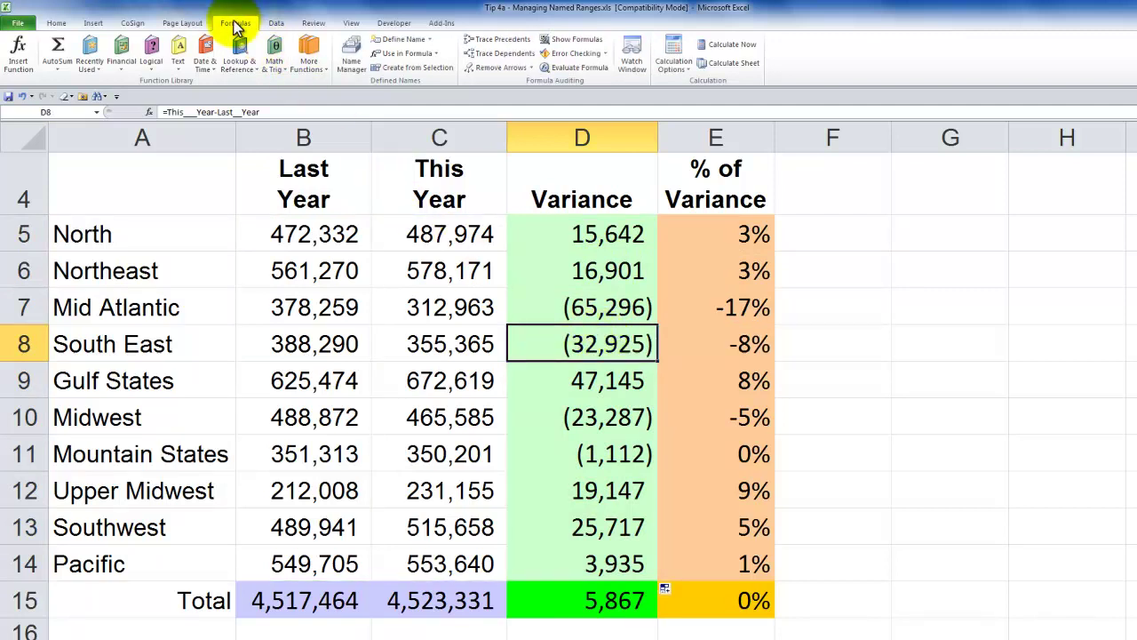
- Show the sheet's formulas to review the Variance column, return to displaying values, and select D5
left_click(570, 50)
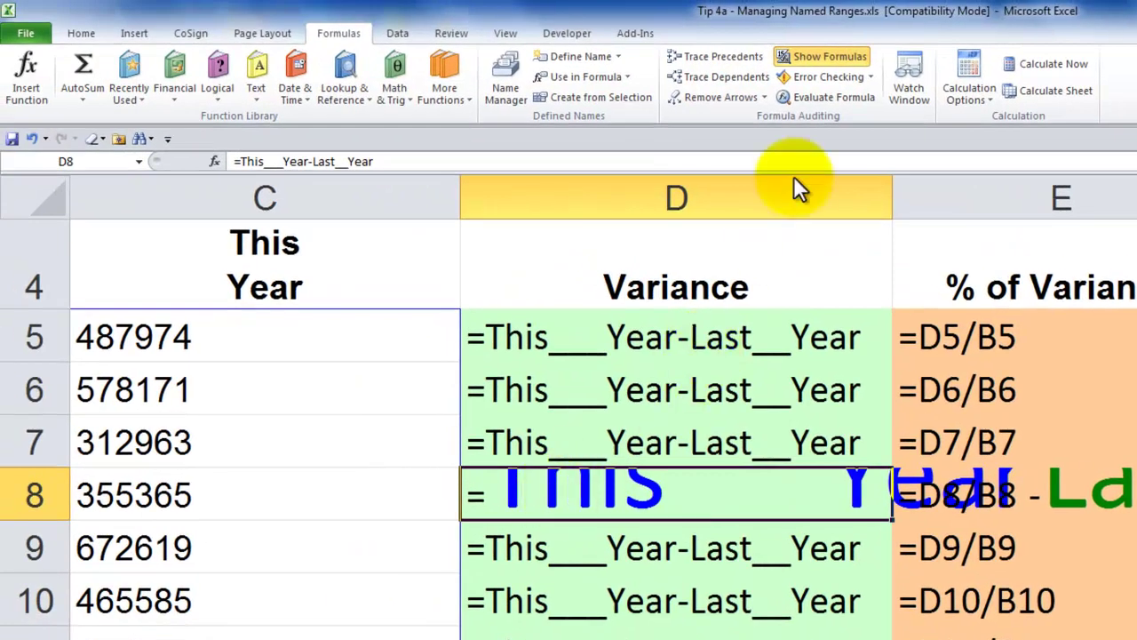
left_click(815, 55)
left_click(328, 330)
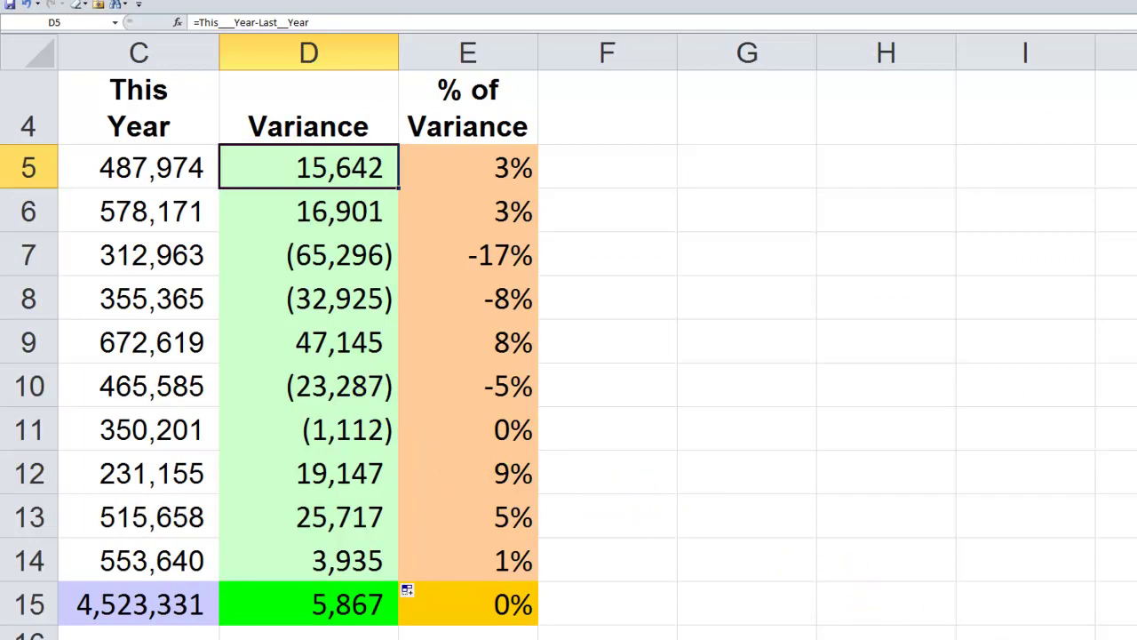
- Name the range D5:D14 Variance and check that it is listed among the workbook's named ranges
scroll(569, 356, "left", 2)
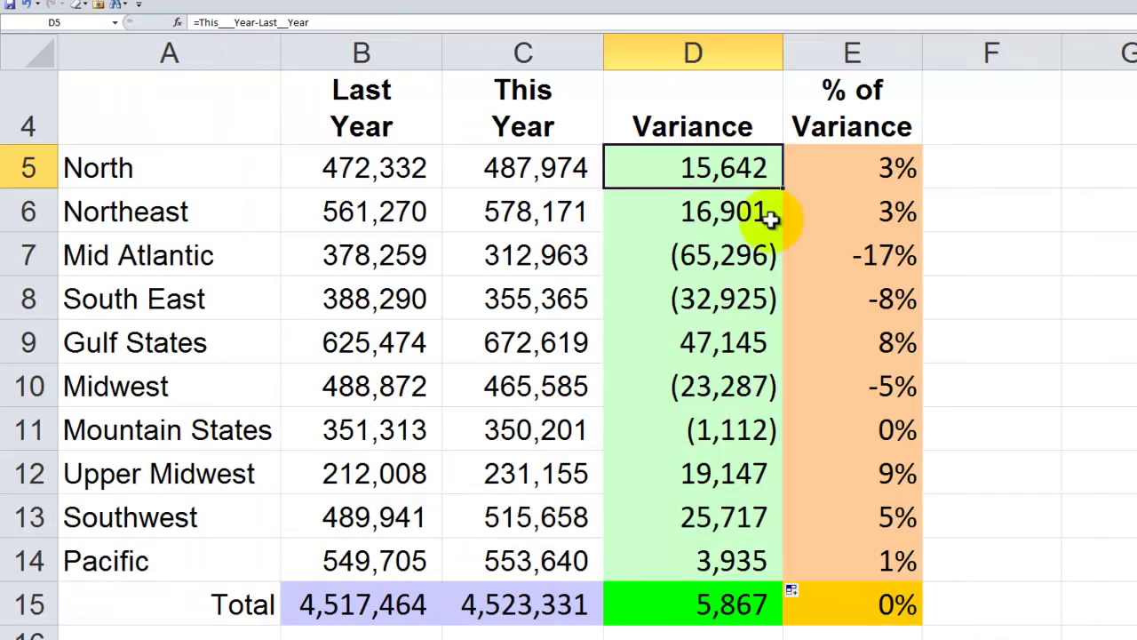
left_click(724, 127)
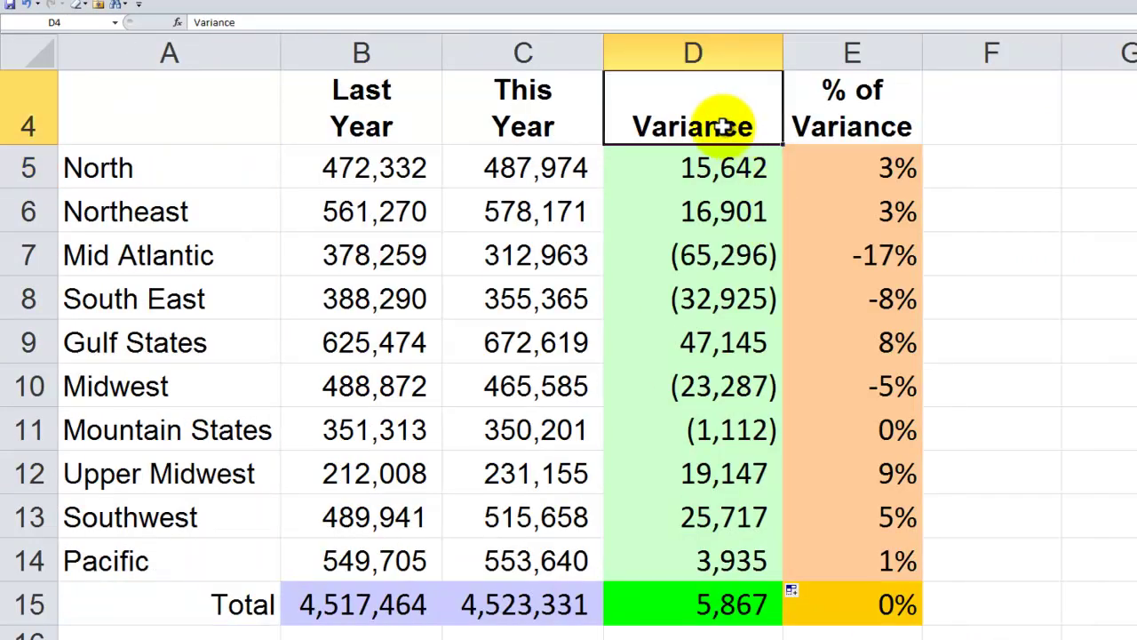
left_click_drag(725, 127, 685, 551)
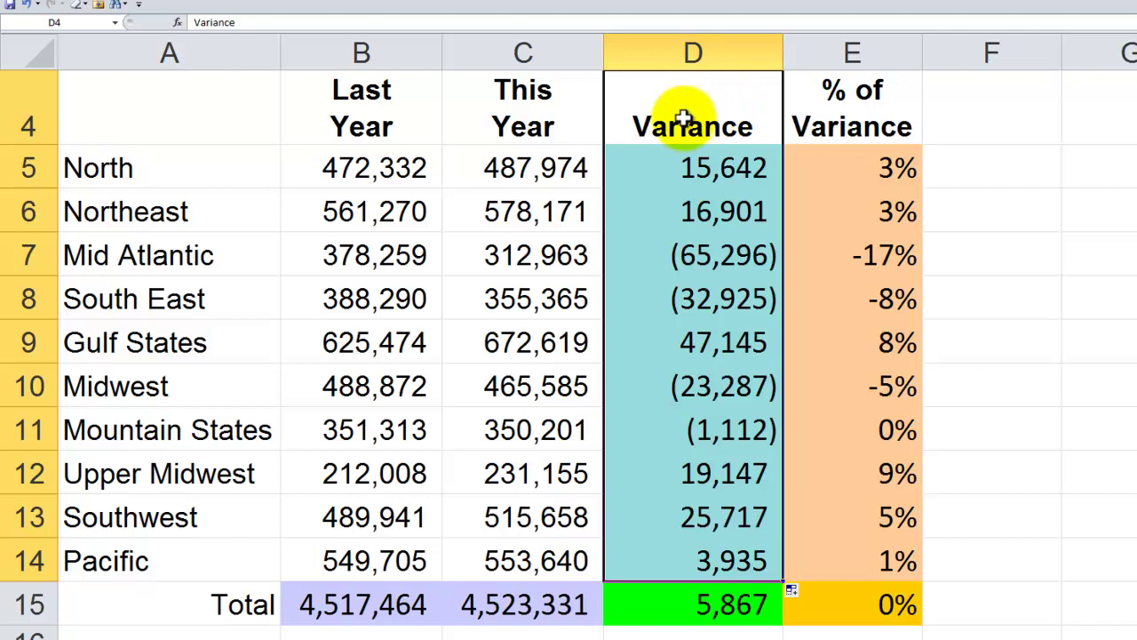
left_click_drag(719, 167, 724, 552)
left_click(68, 22)
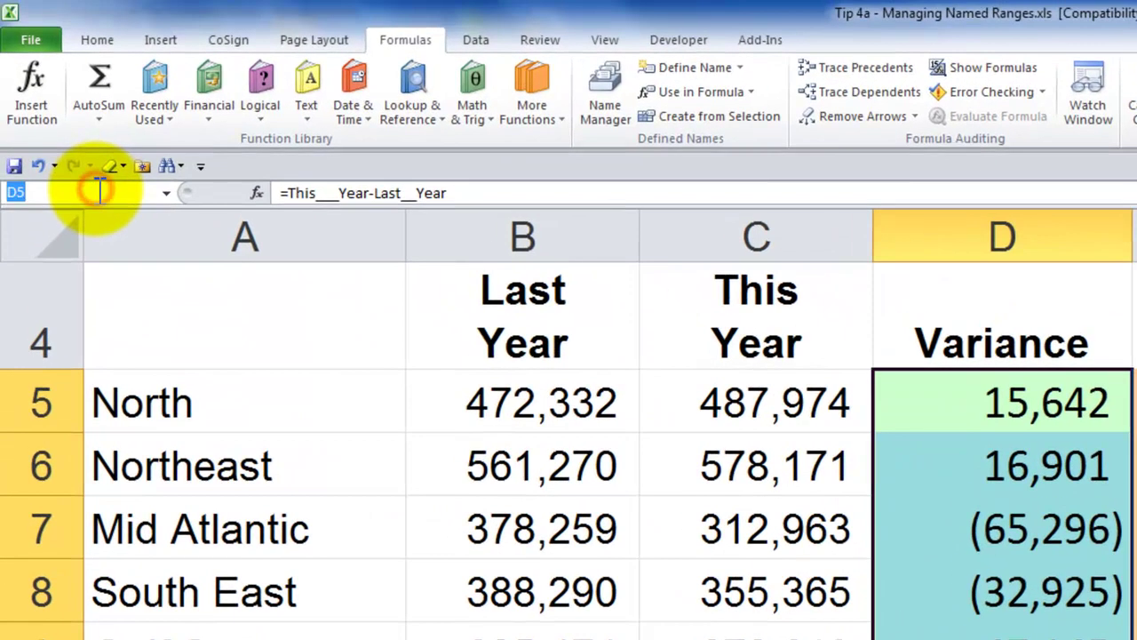
type("Variance")
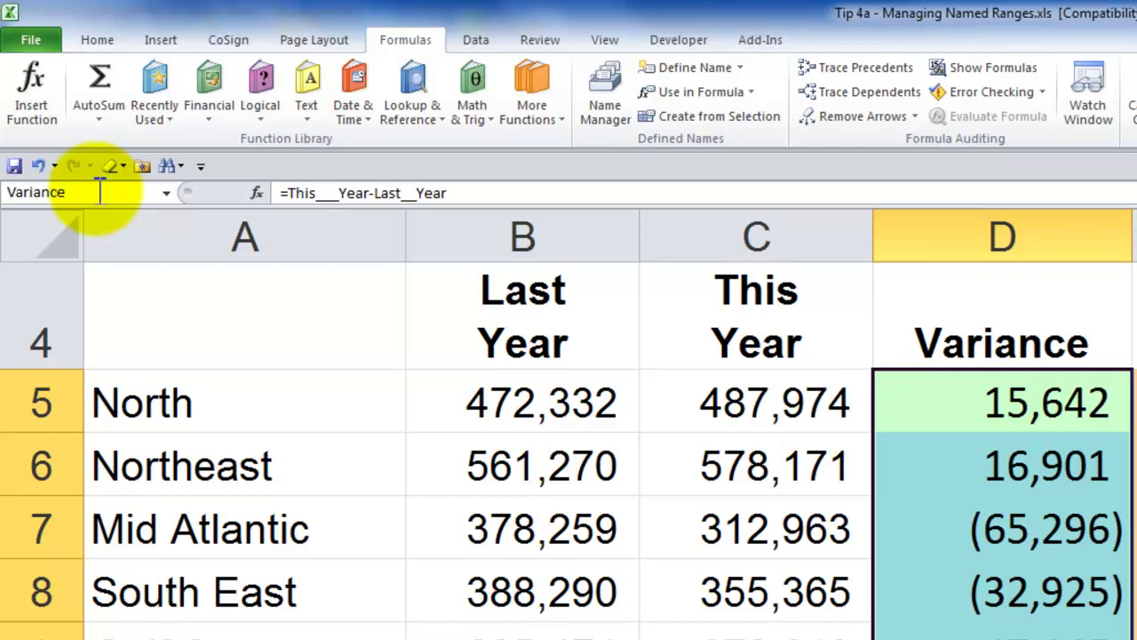
key("Return")
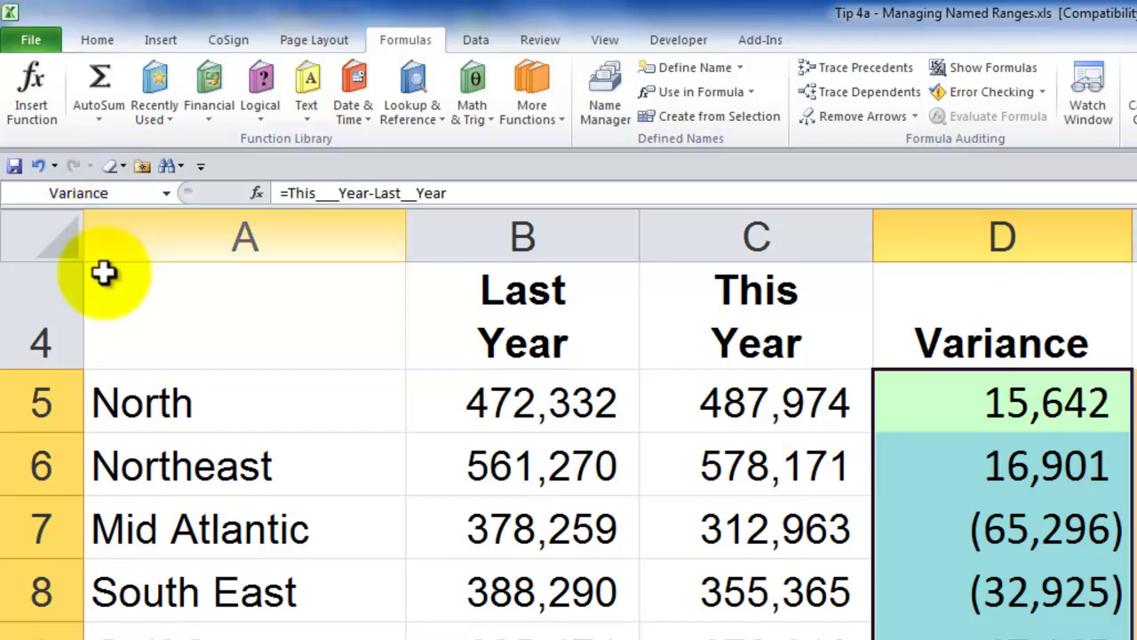
left_click(491, 453)
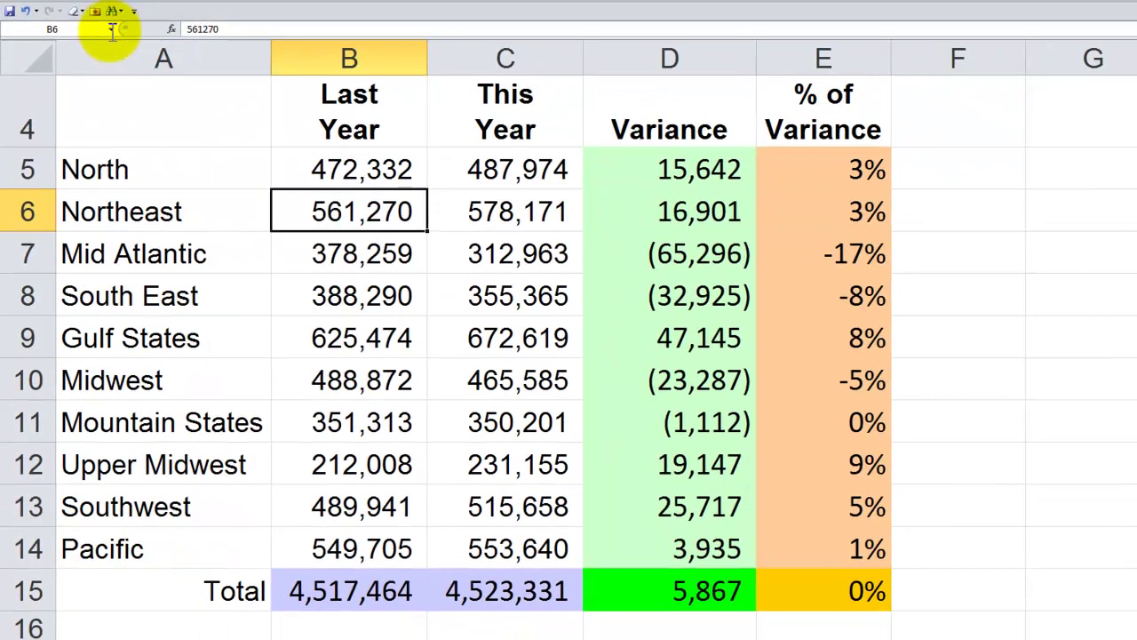
left_click(112, 31)
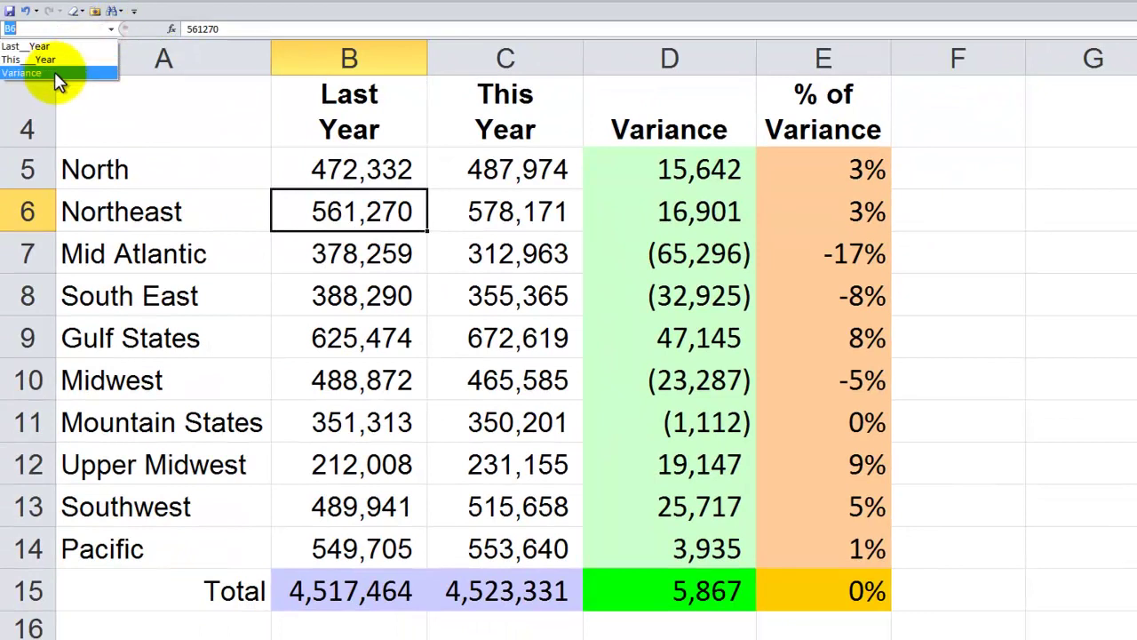
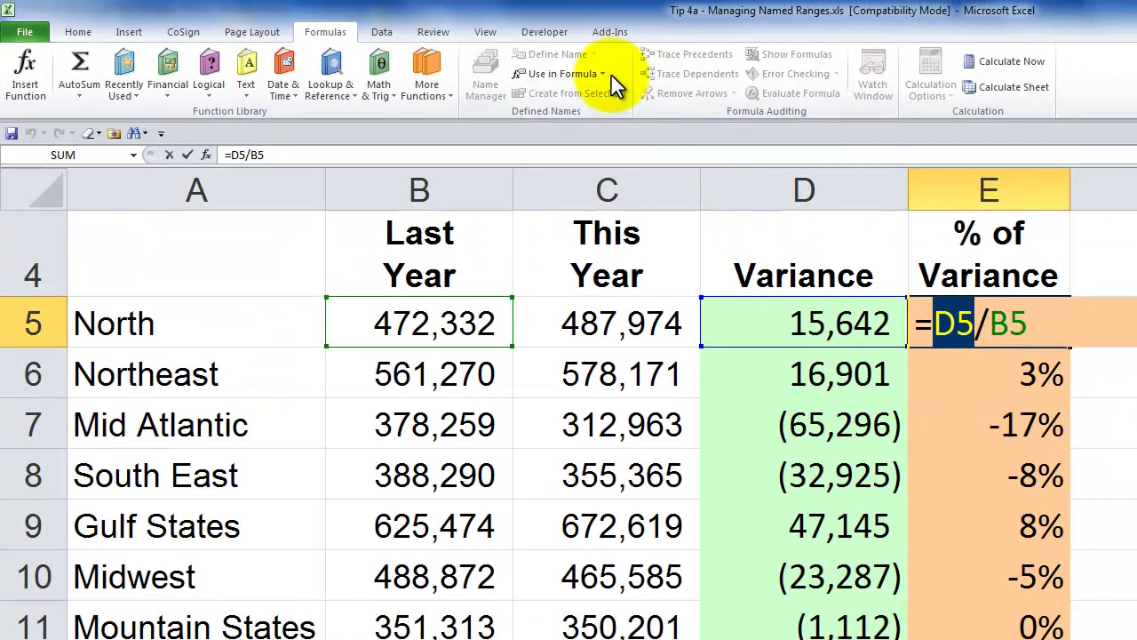
- Replace the cell references in E5's % of Variance formula with named ranges so it reads =Variance/Last__Year
left_click(604, 75)
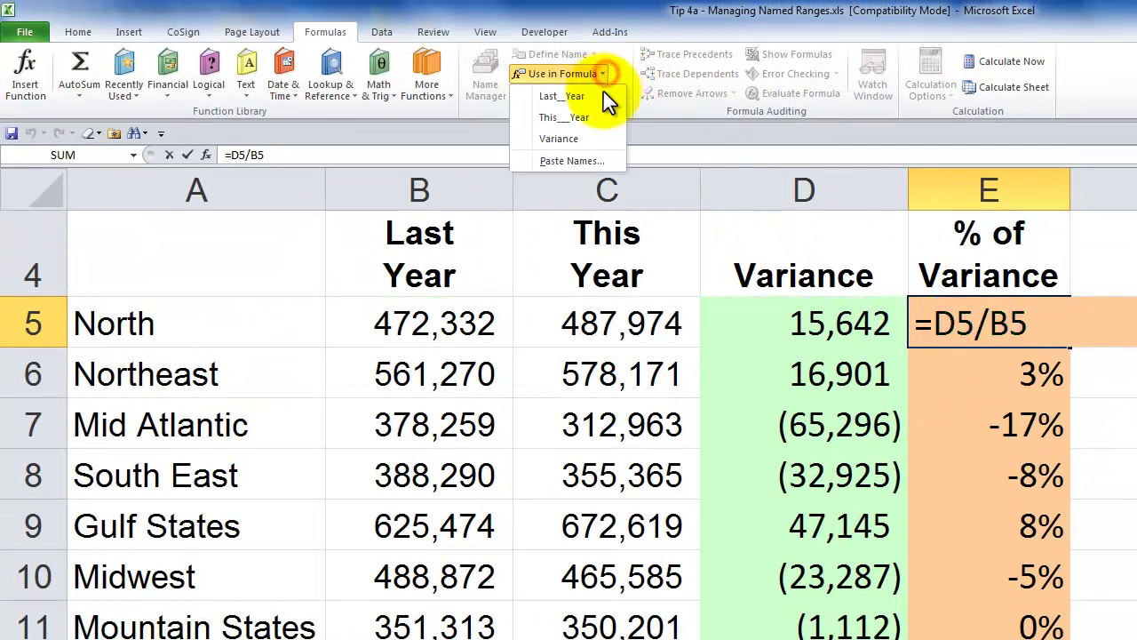
left_click(573, 139)
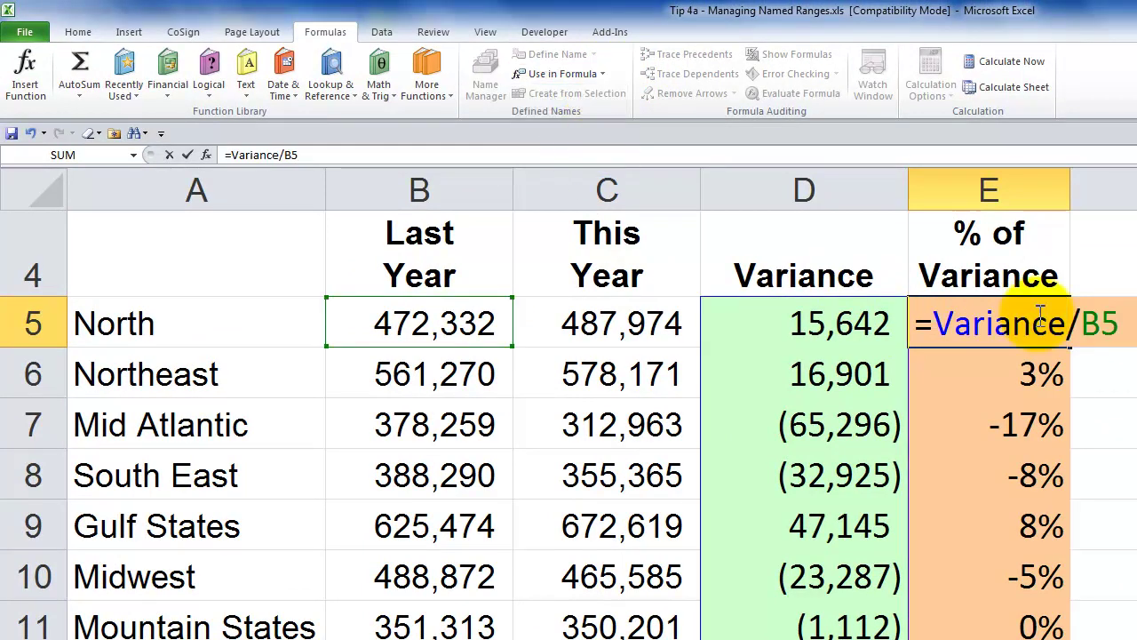
left_click_drag(1080, 325, 1115, 325)
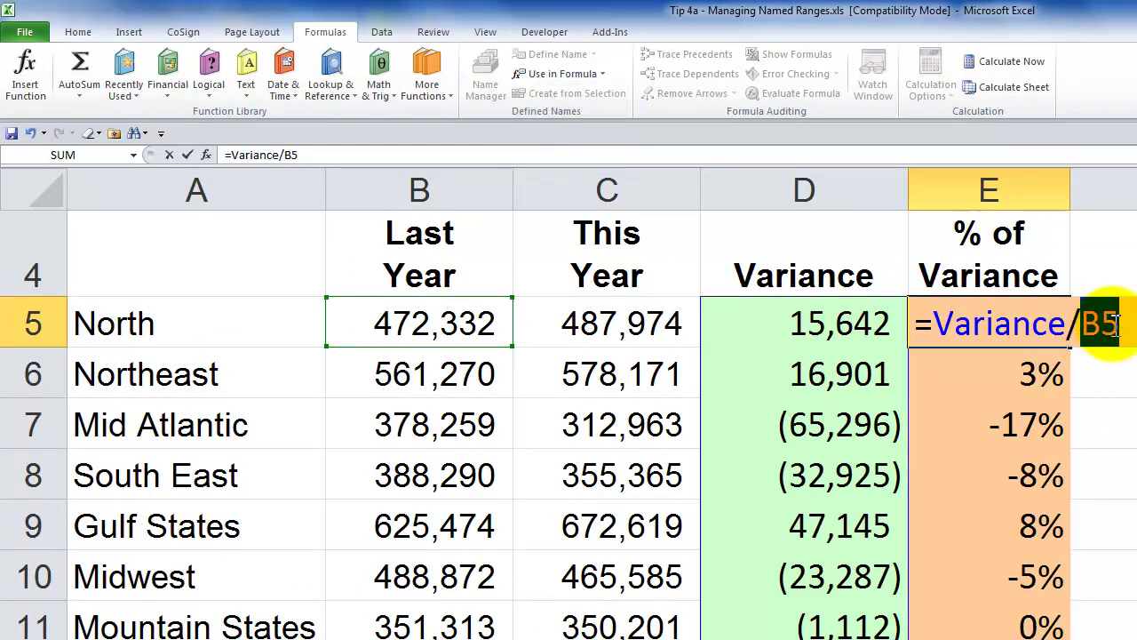
left_click(602, 74)
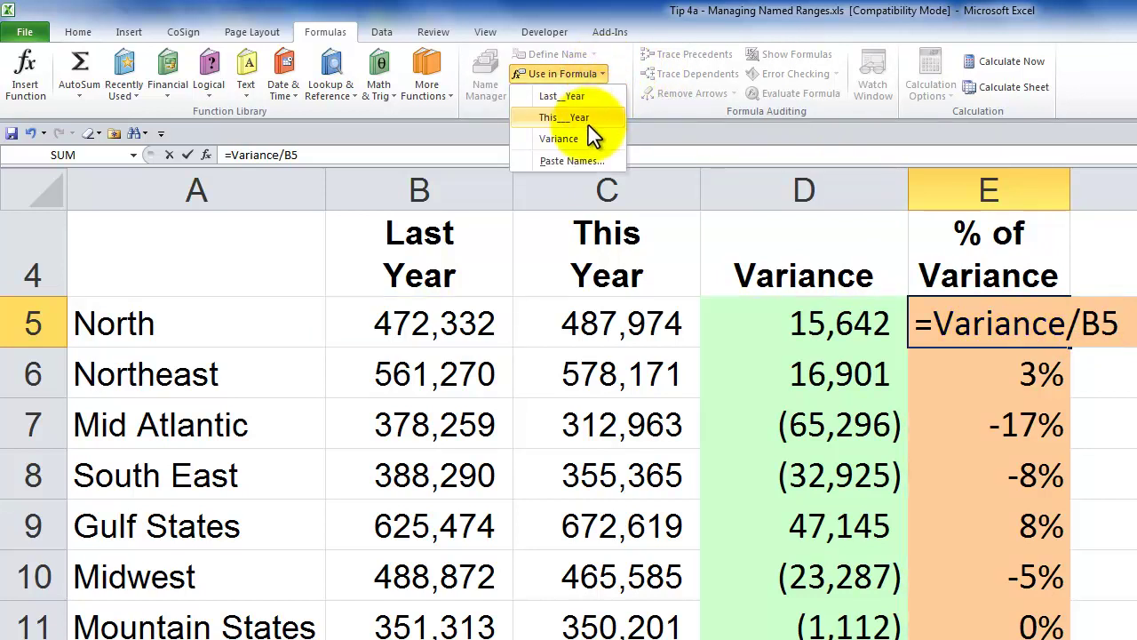
left_click(585, 98)
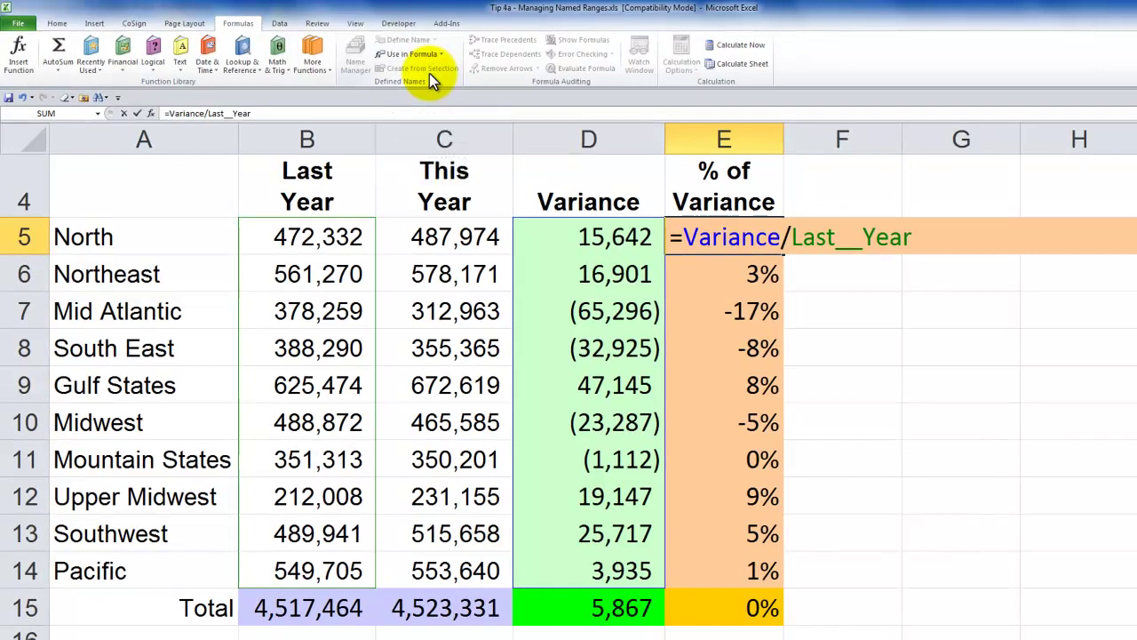
key("ctrl+Return")
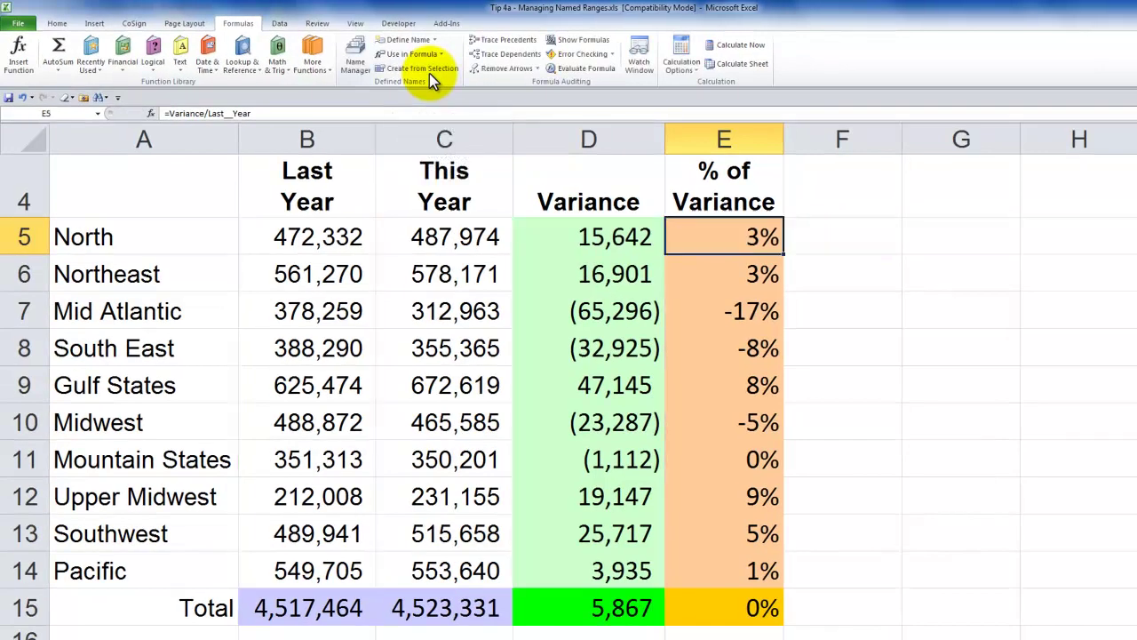
- Enter the formula =Variance/Last__Year in all of the cells E6 through E14 at once
left_click_drag(756, 279, 736, 572)
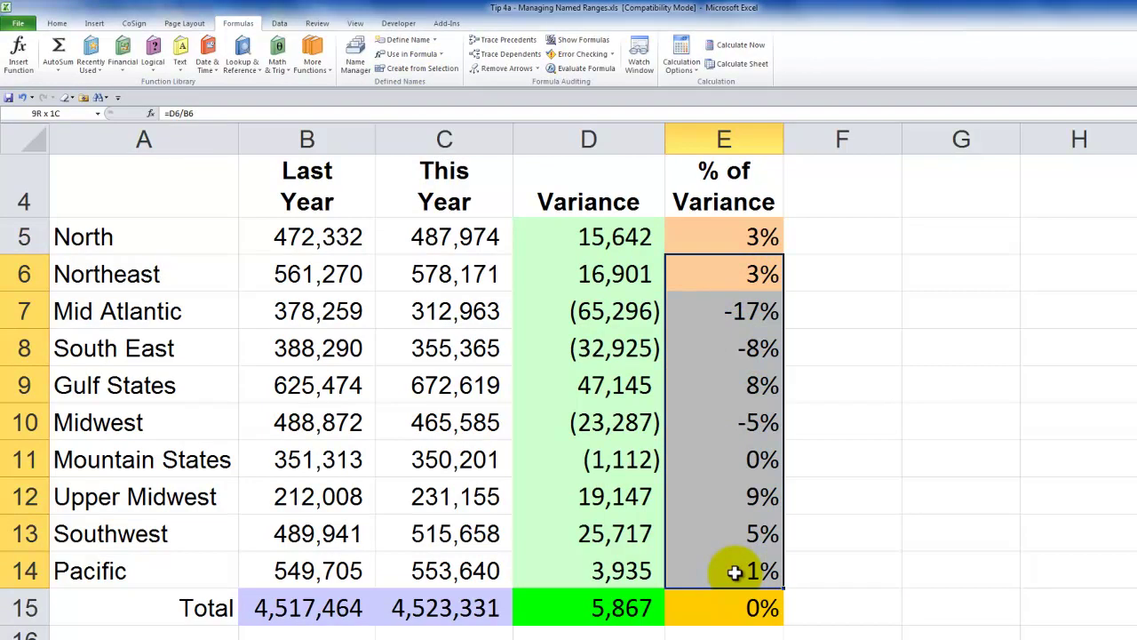
left_click_drag(736, 572, 734, 570)
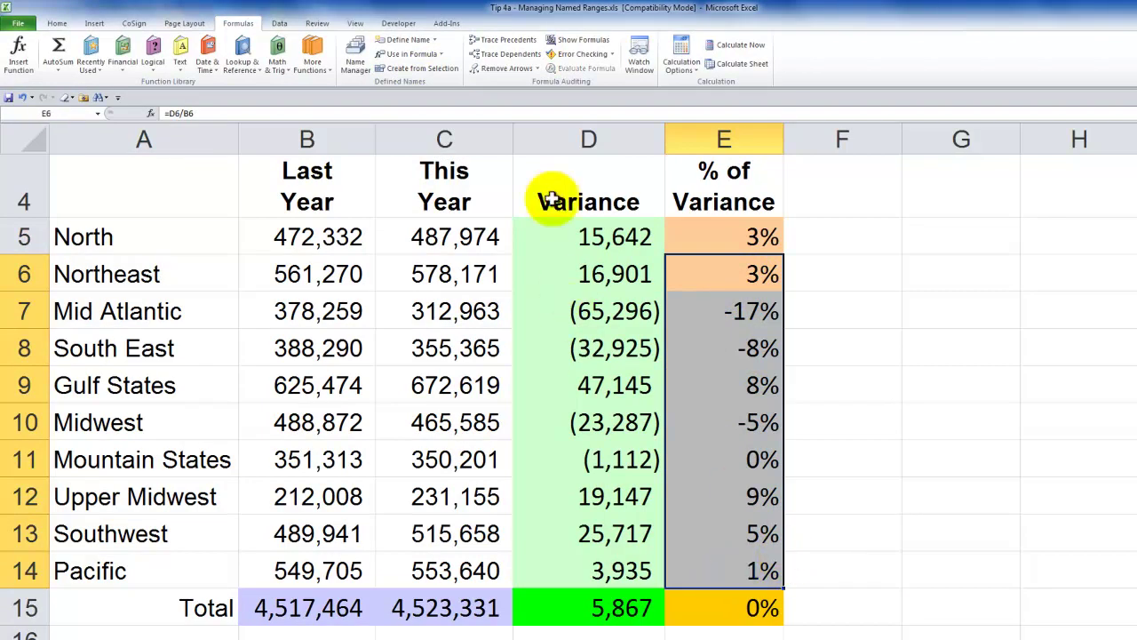
left_click(439, 55)
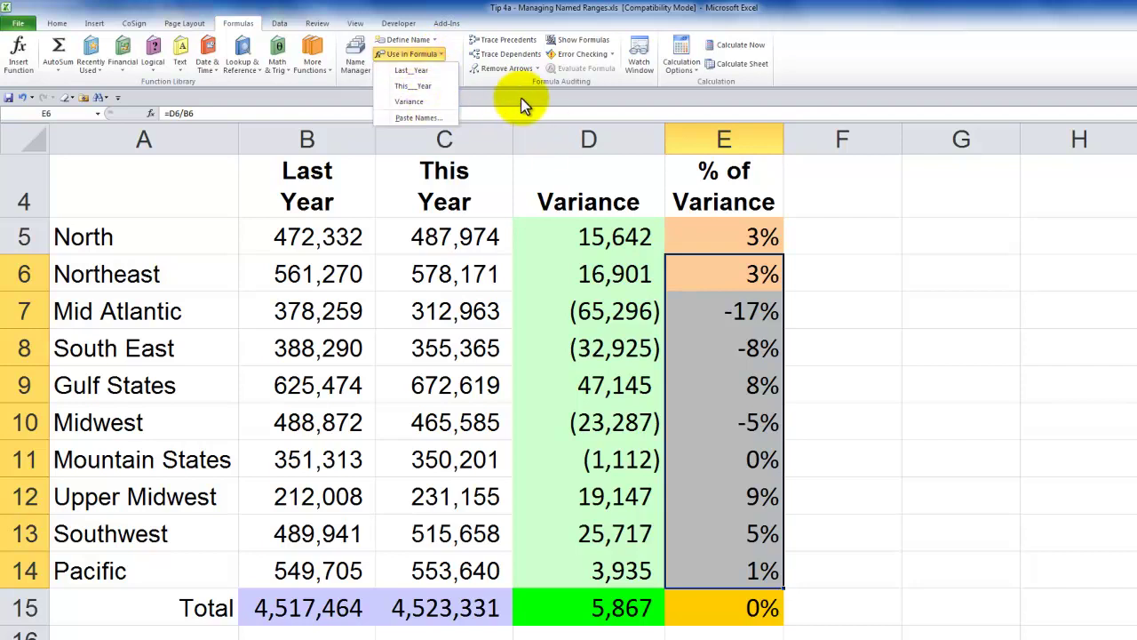
left_click(419, 99)
type("/")
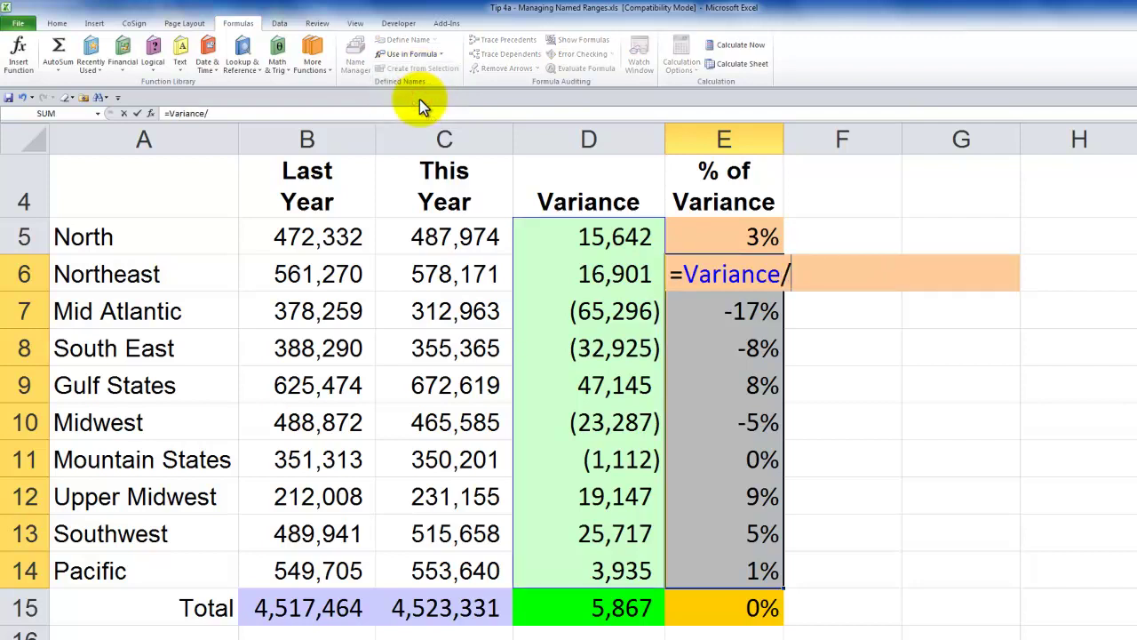
left_click(441, 50)
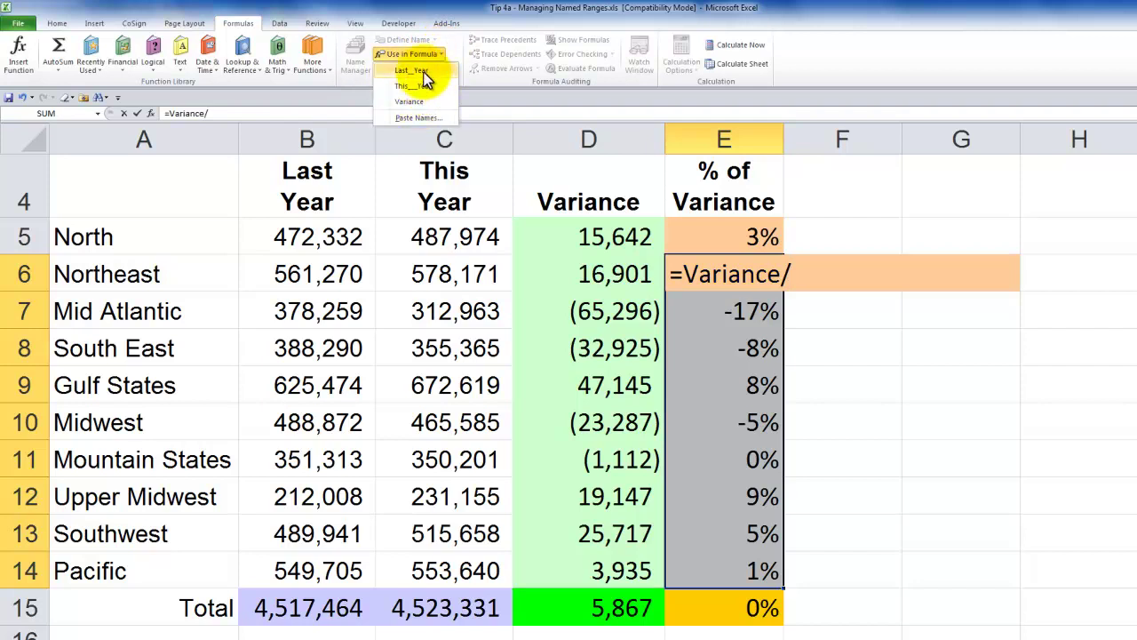
left_click(418, 71)
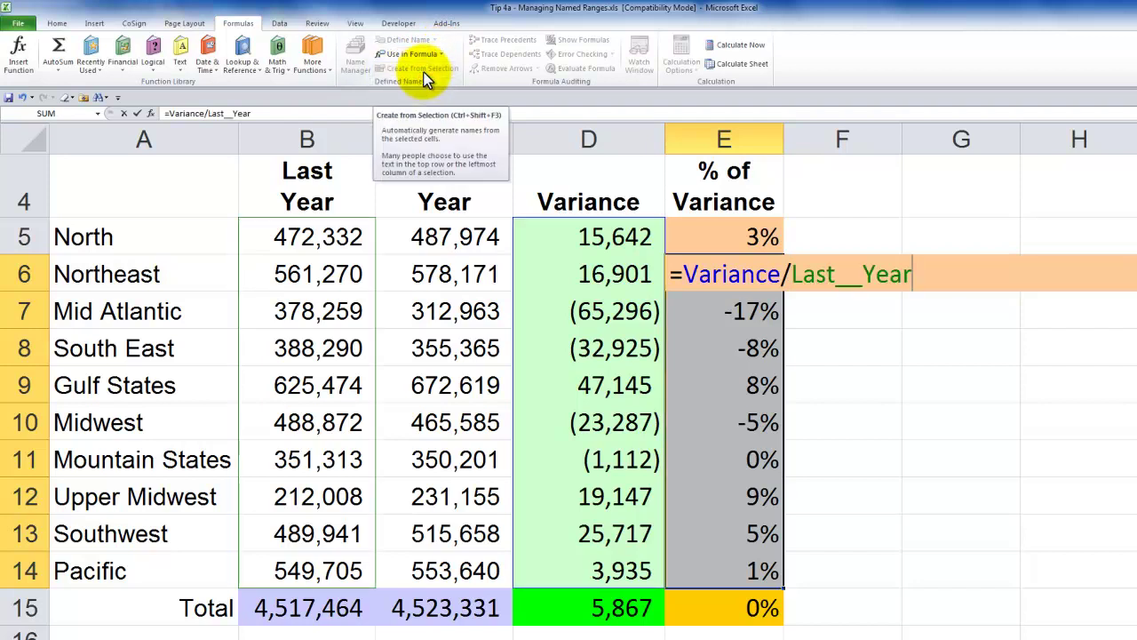
key("ctrl+Return")
- Inspect the named-range % of Variance formulas in E7 and E9 without changing them
double_click(746, 309)
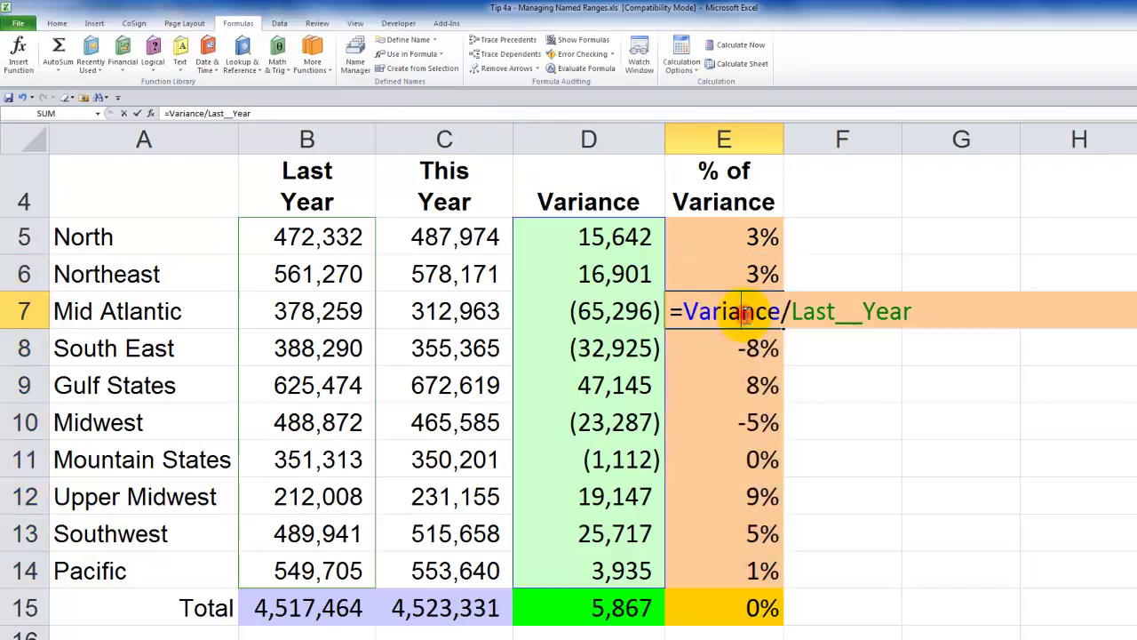
key("Escape")
double_click(748, 384)
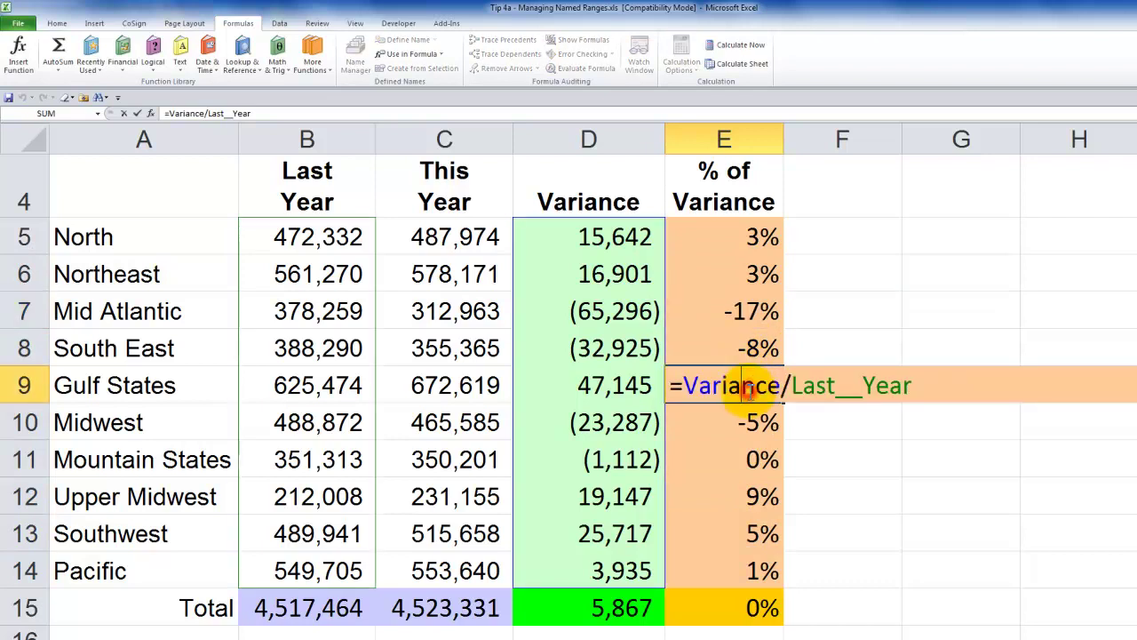
key("Escape")
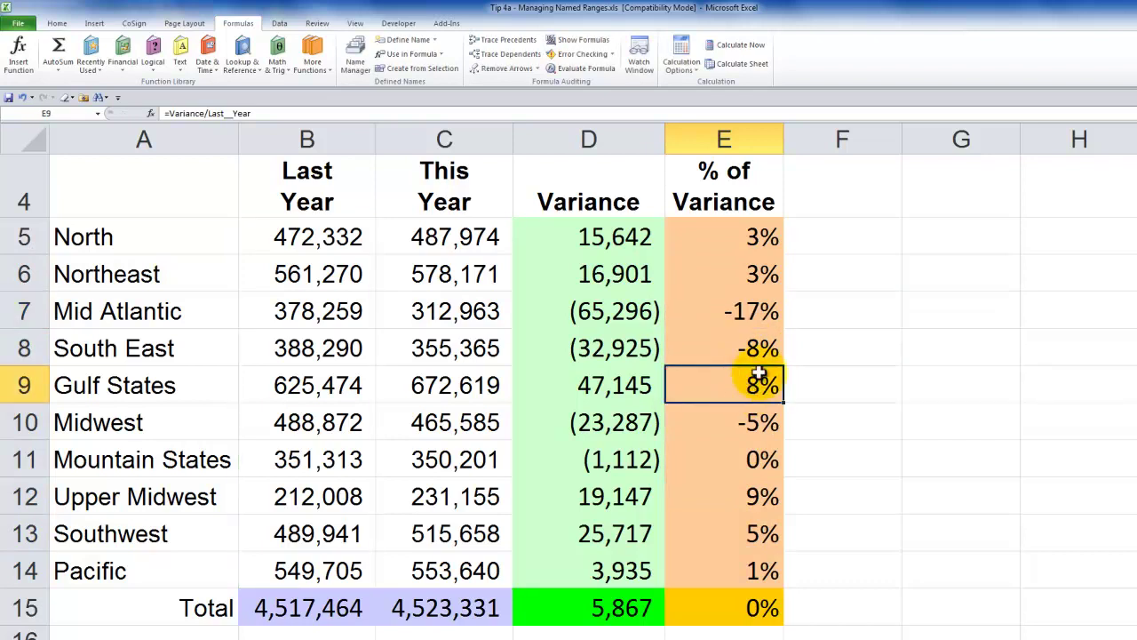
- Compare the total variance formula in D15 with the Pacific row's variance formula in D14
left_click(598, 609)
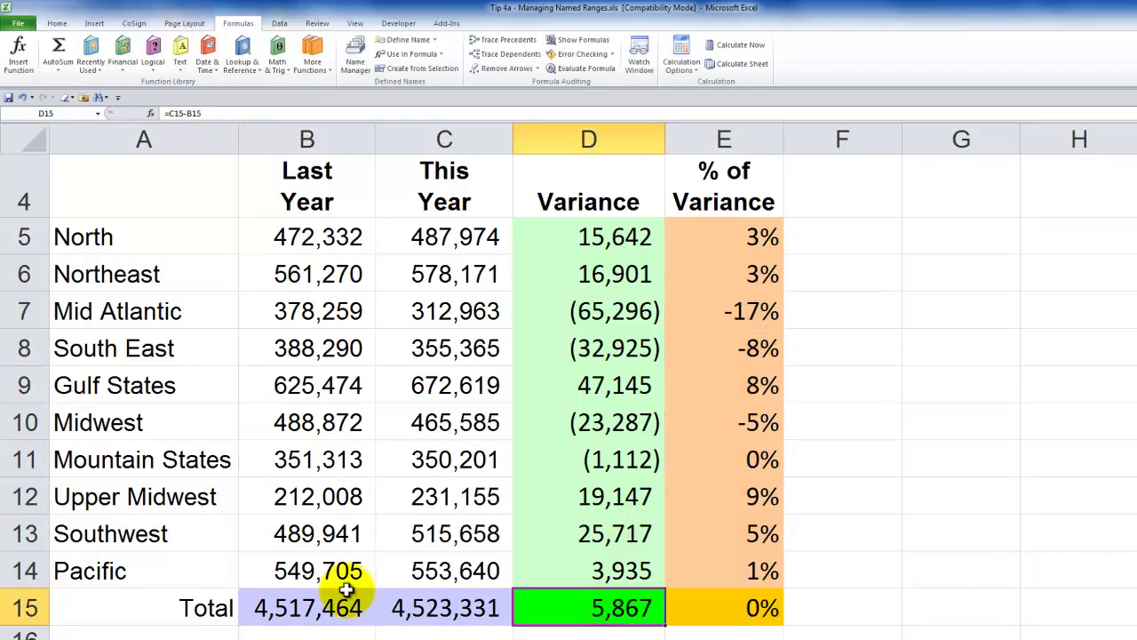
double_click(561, 609)
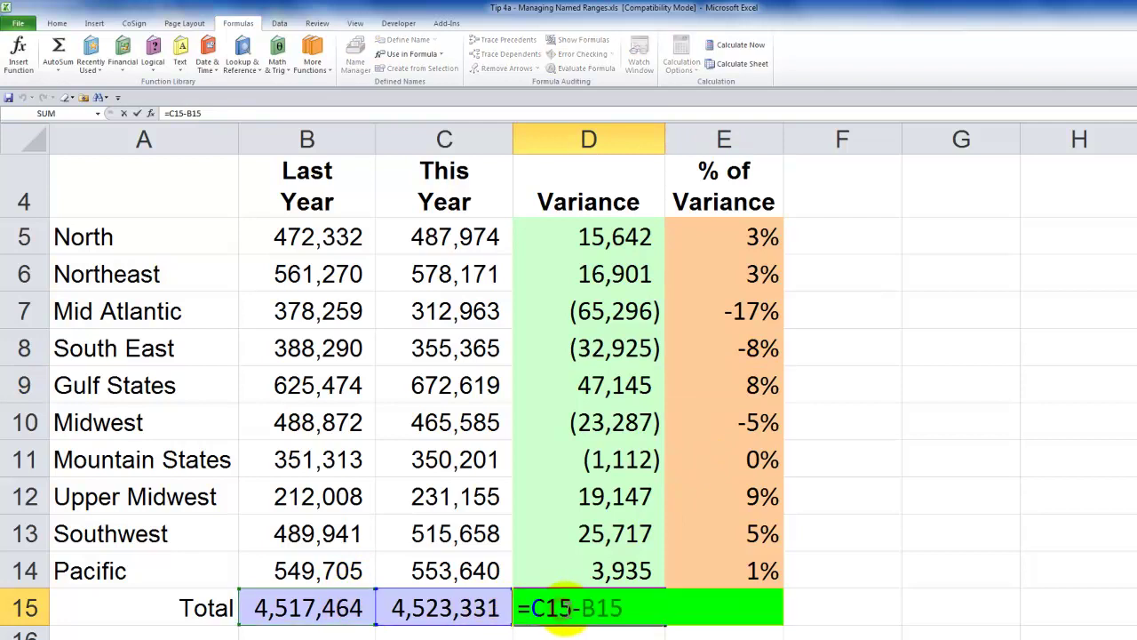
key("Return")
left_click(594, 569)
double_click(594, 568)
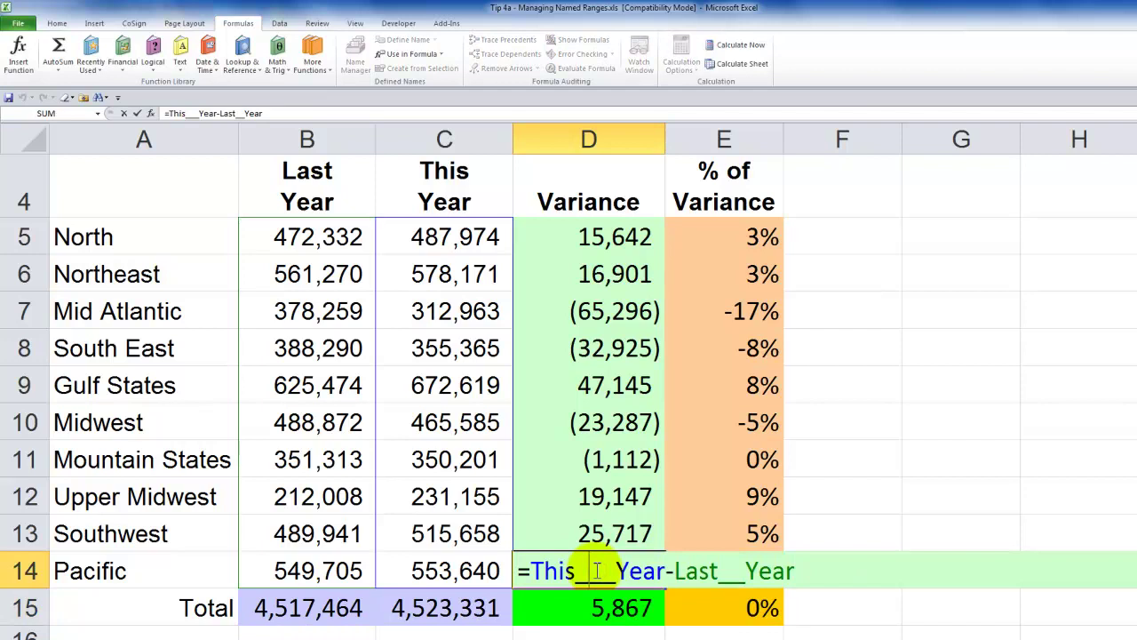
key("ctrl+Return")
left_click(565, 609)
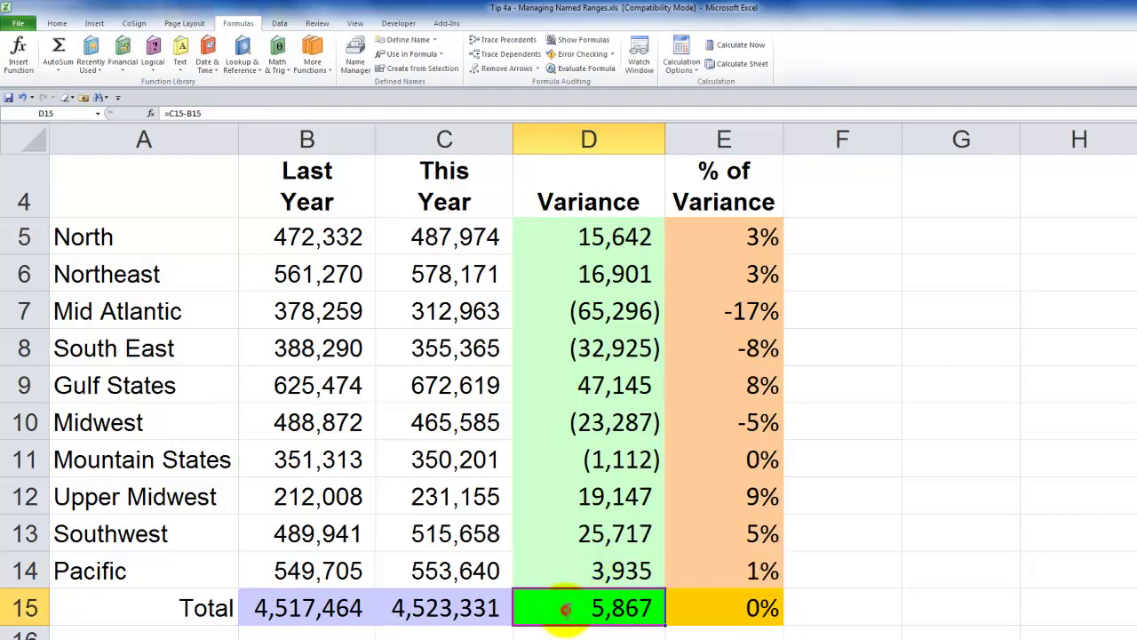
double_click(565, 609)
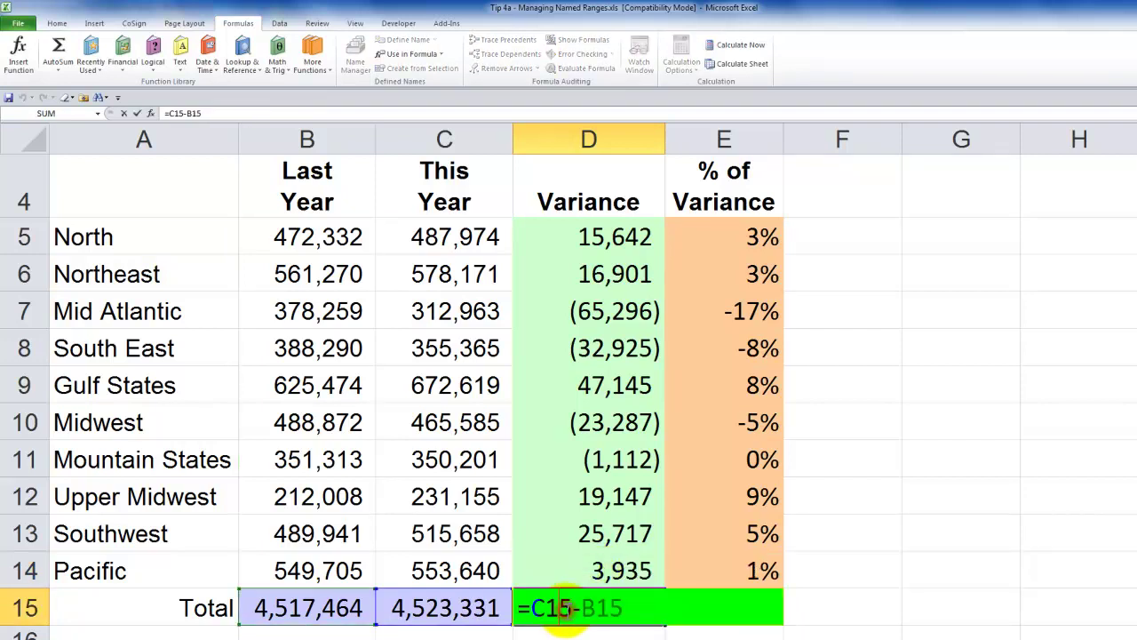
key("ctrl+Return")
- Review the SUM formulas for the Last Year total in B15 and the This Year total in C15
left_click(327, 608)
double_click(320, 608)
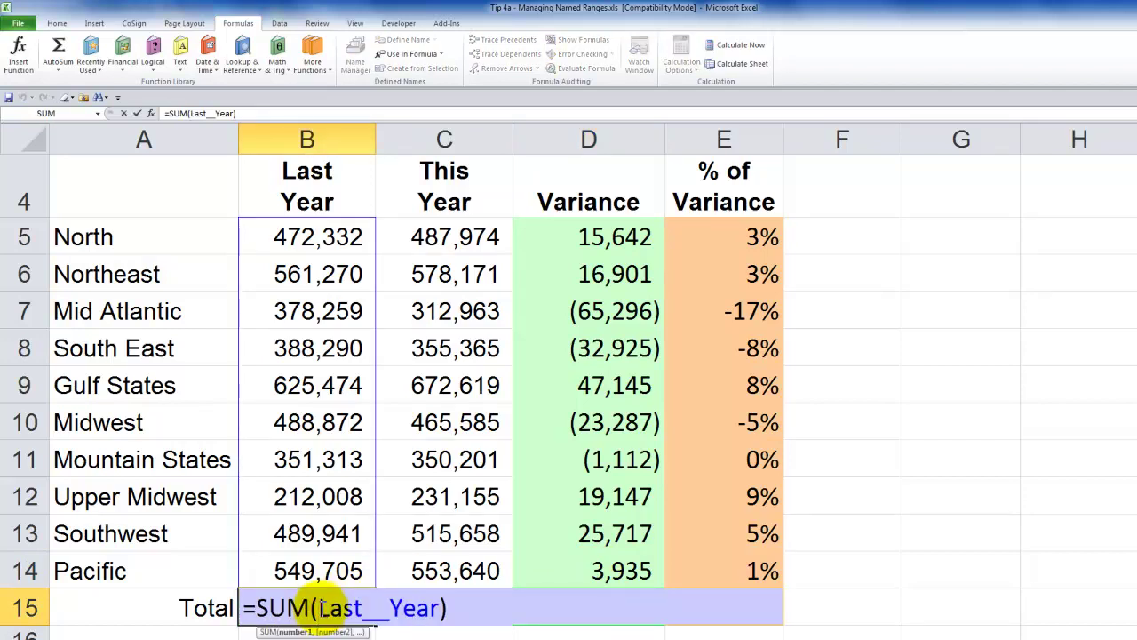
key("ctrl+Return")
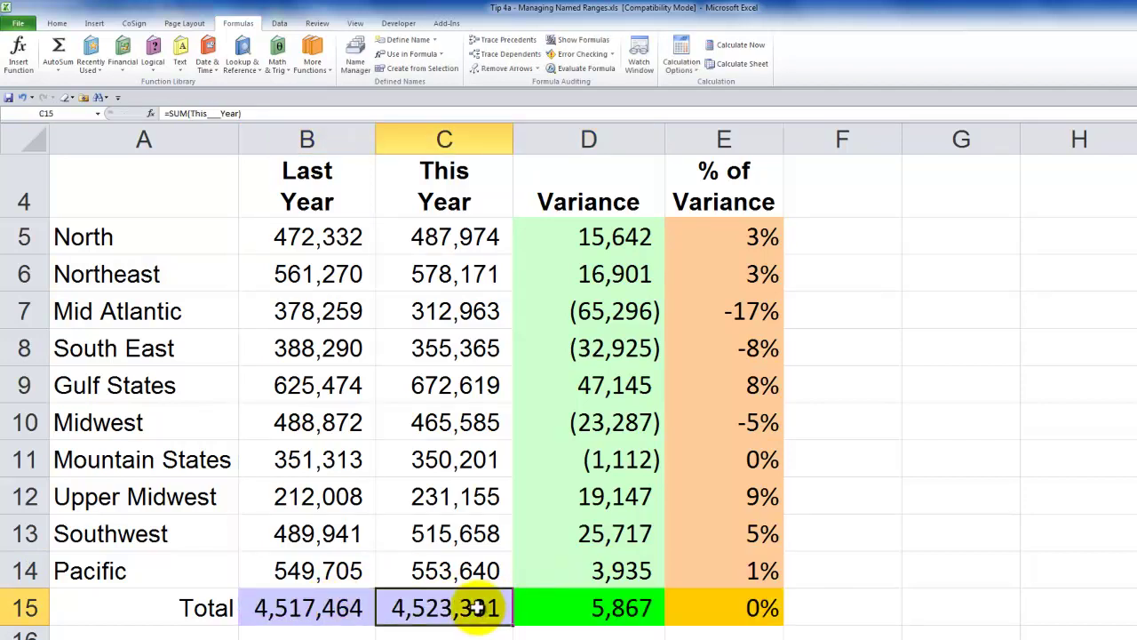
left_click(477, 607)
double_click(478, 607)
key("ctrl+Return")
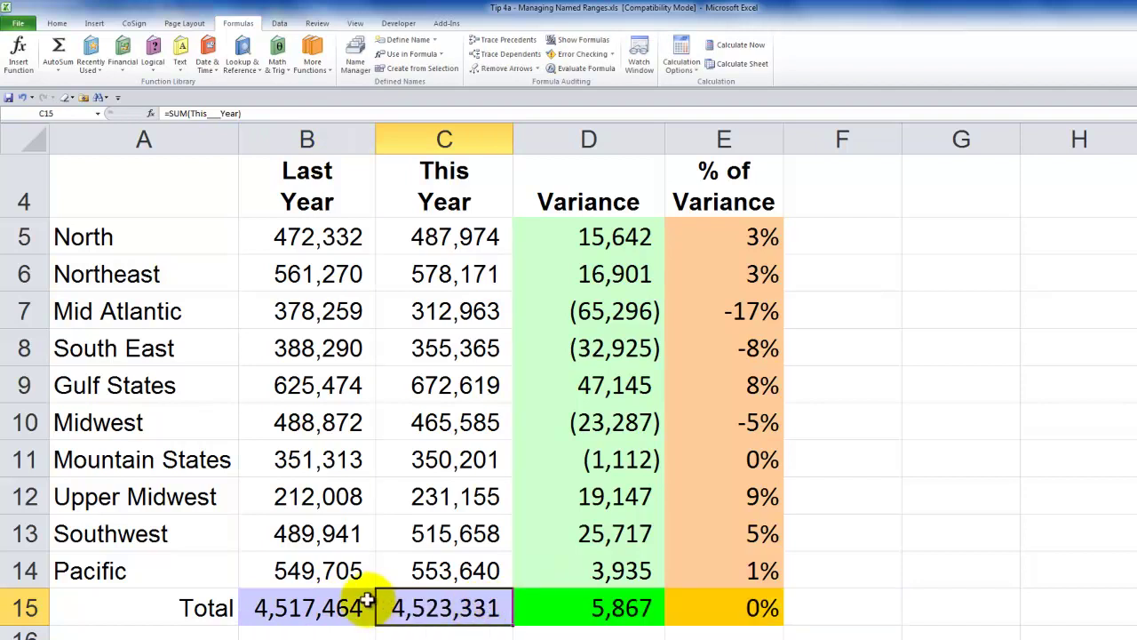
- Define a name for the Last Year total in cell B15
left_click(336, 607)
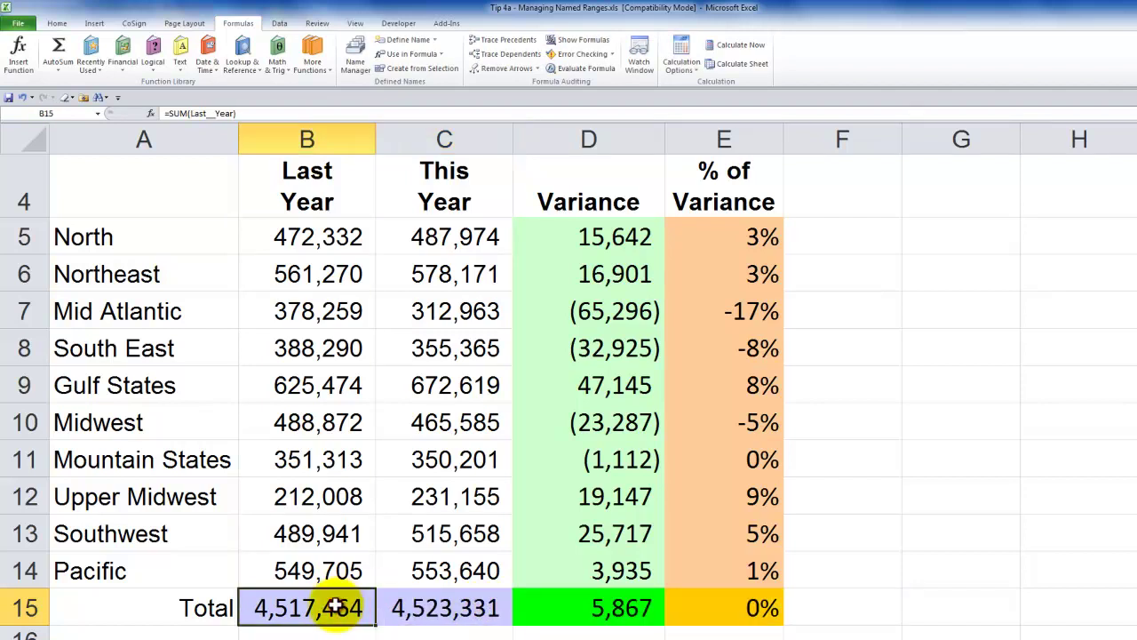
left_click(67, 118)
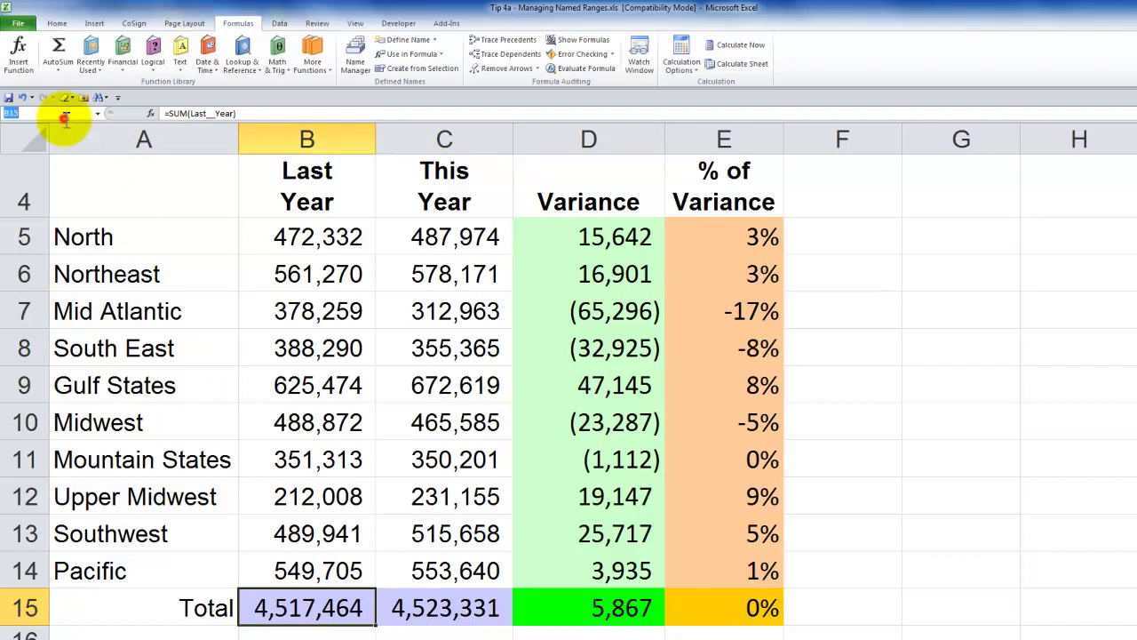
type("T")
key("Return")
- Define the name TTLTY for the This Year total in cell C15
left_click(440, 604)
double_click(438, 604)
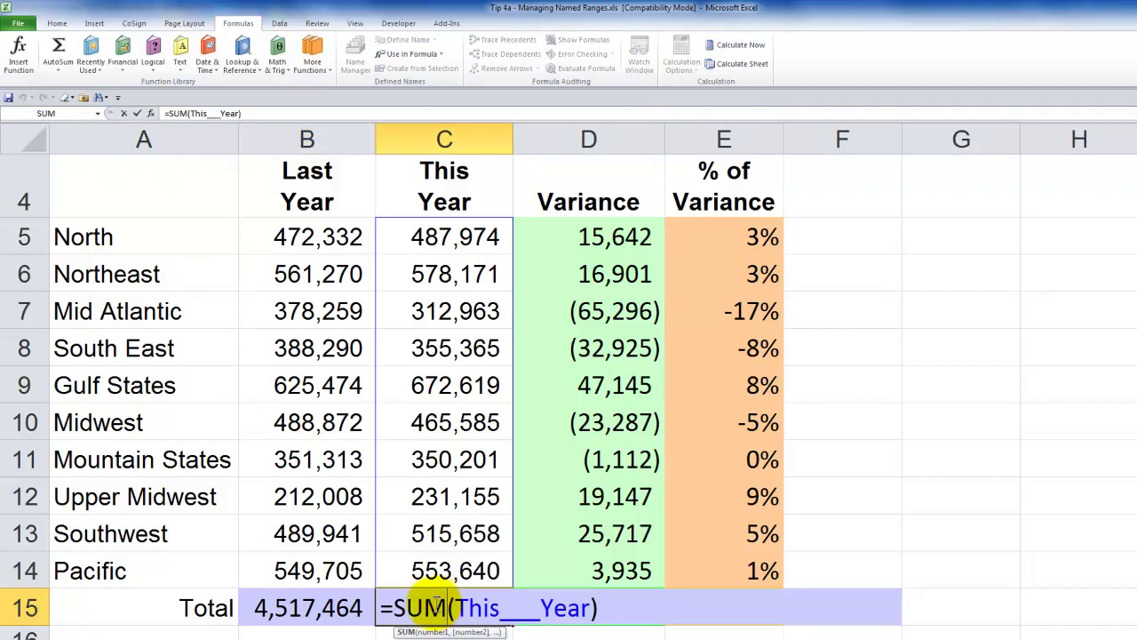
key("Escape")
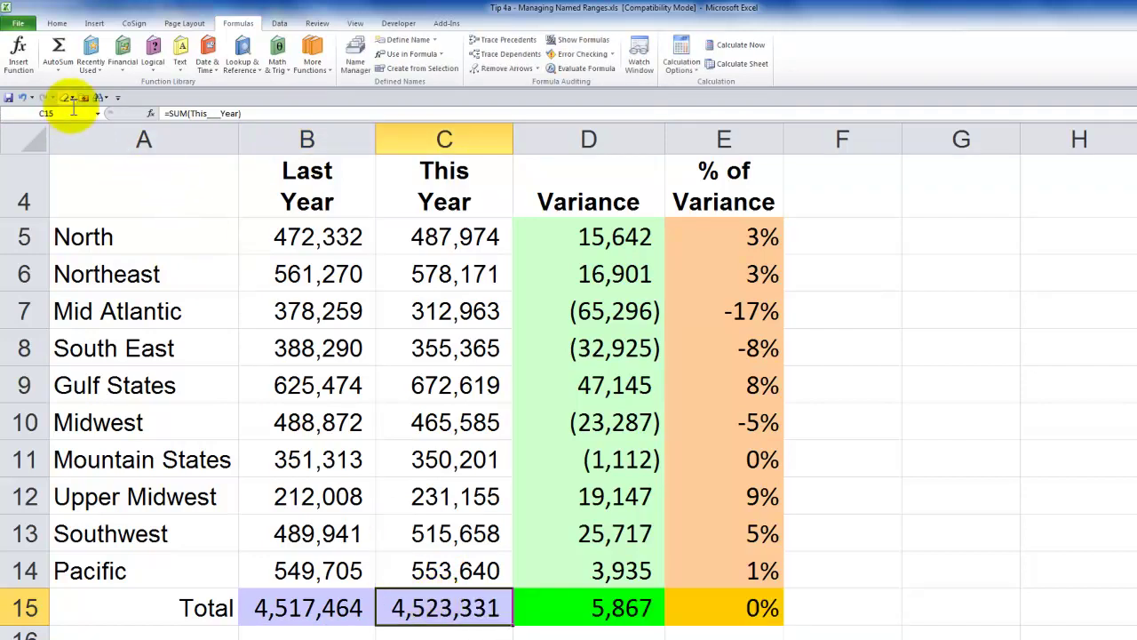
left_click(67, 113)
type("T")
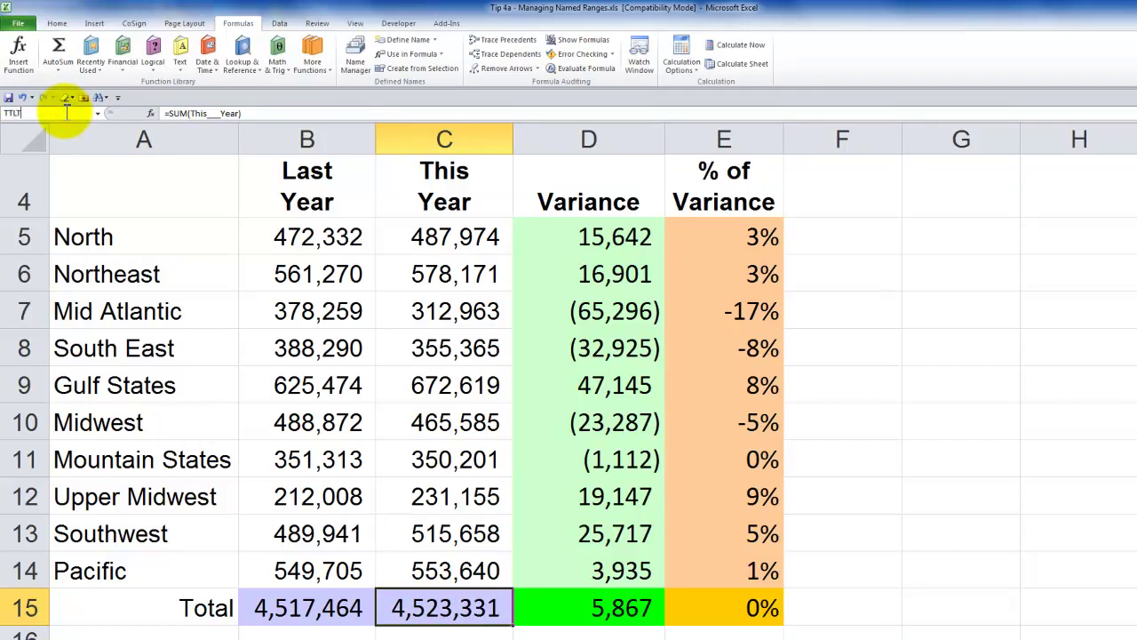
type("hLTY")
key("Return")
- Replace the cell references in the total variance formula in D15 with defined names, making it =TTLTY-TtlLY
double_click(577, 608)
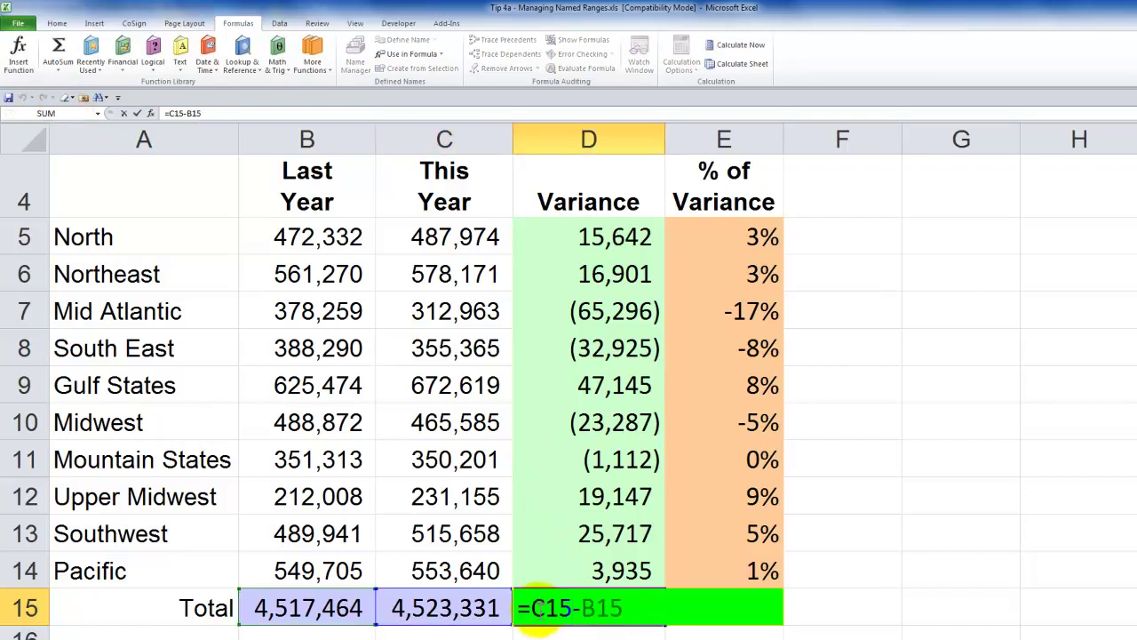
left_click_drag(536, 608, 562, 610)
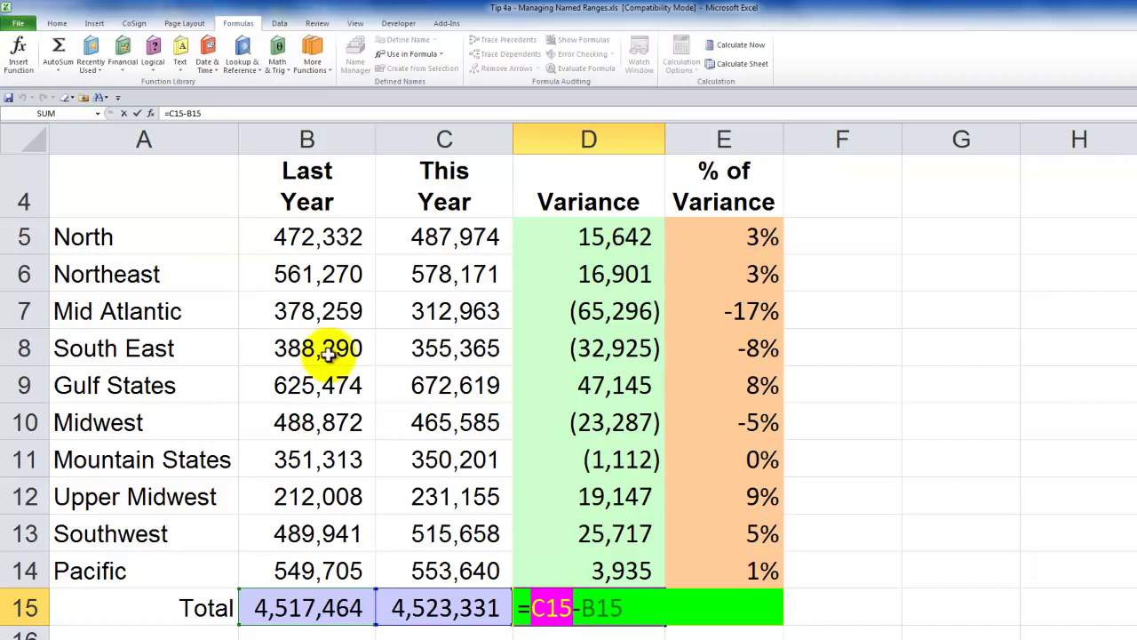
left_click(435, 56)
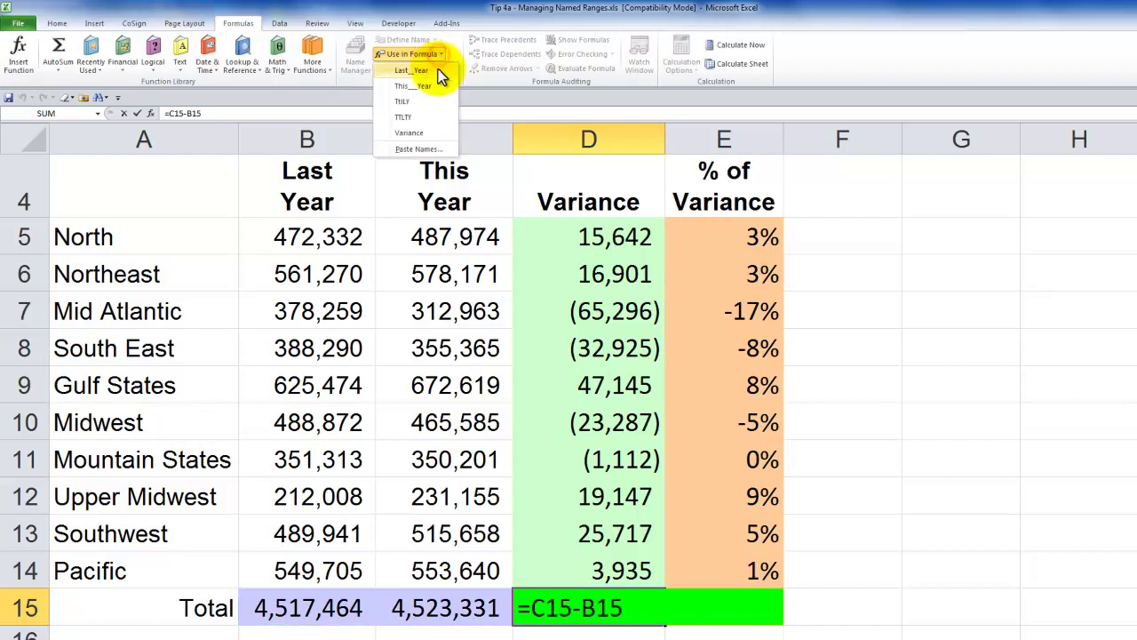
left_click(416, 118)
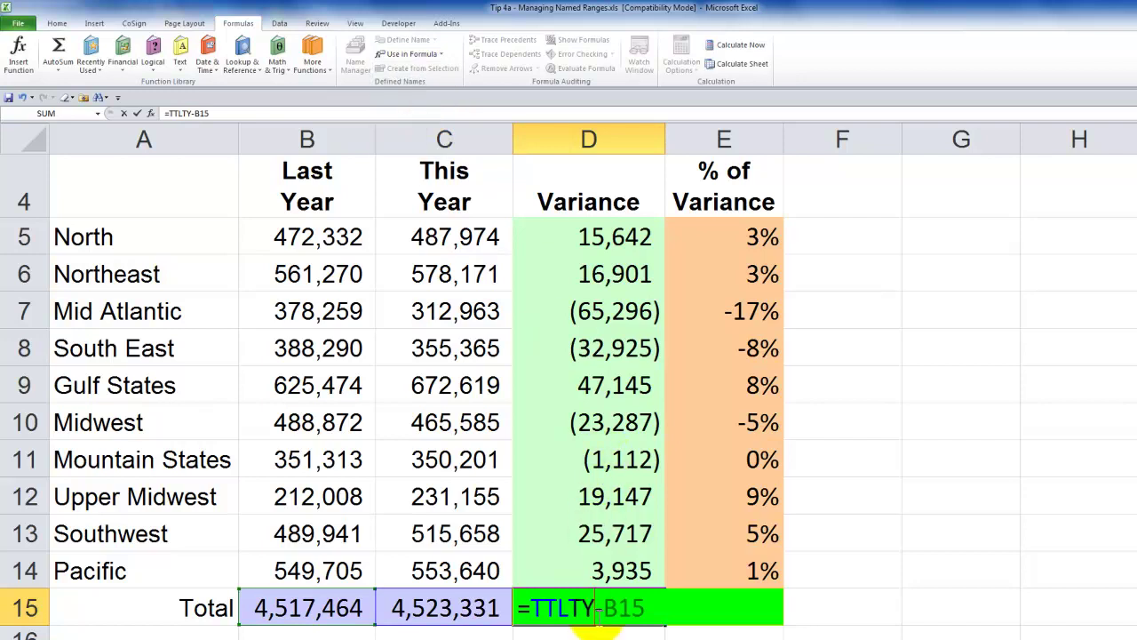
left_click_drag(610, 608, 648, 608)
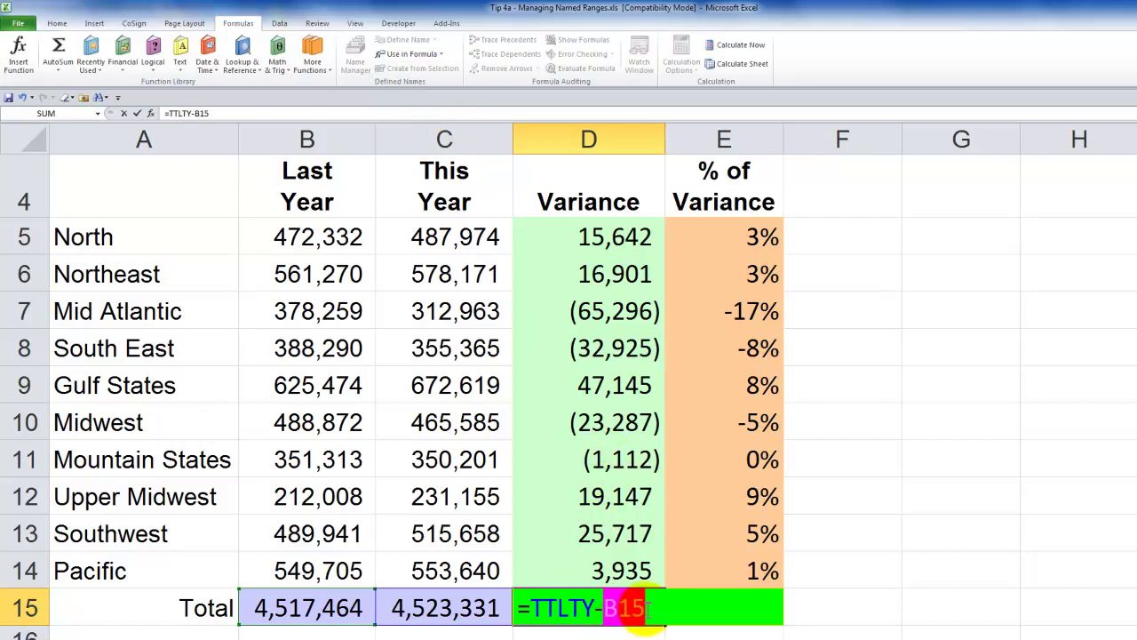
left_click(443, 54)
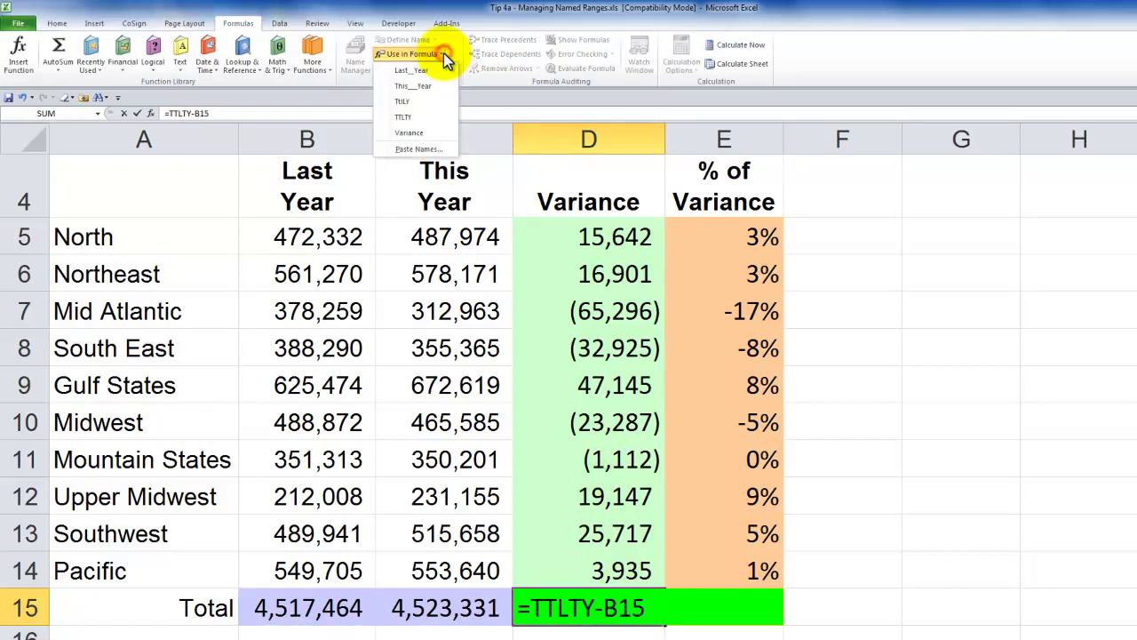
left_click(431, 102)
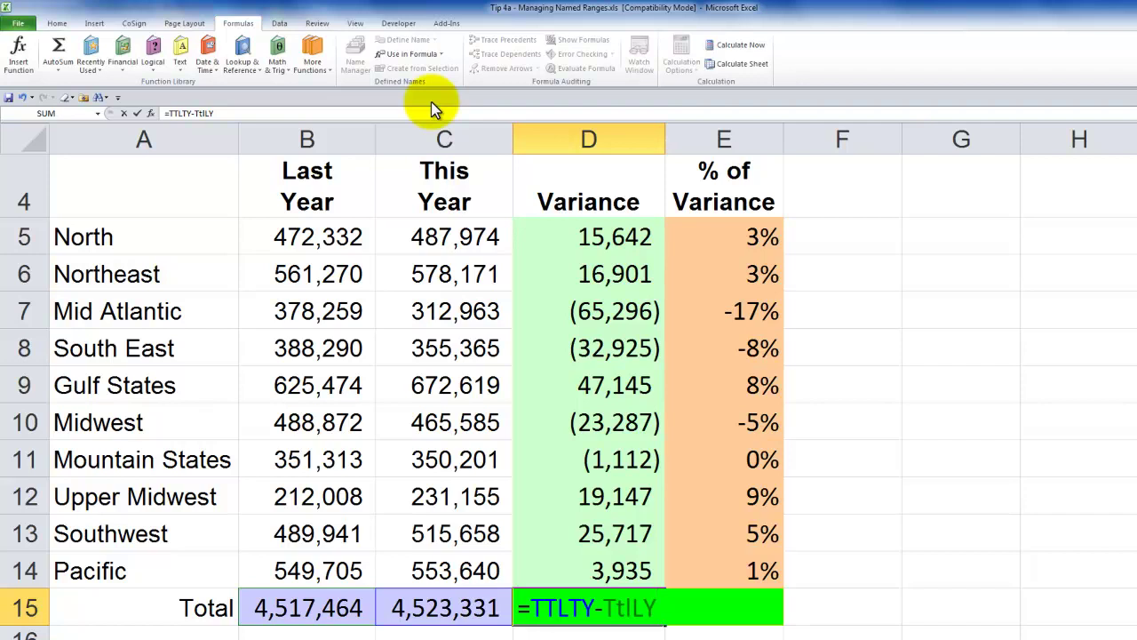
key("ctrl+Return")
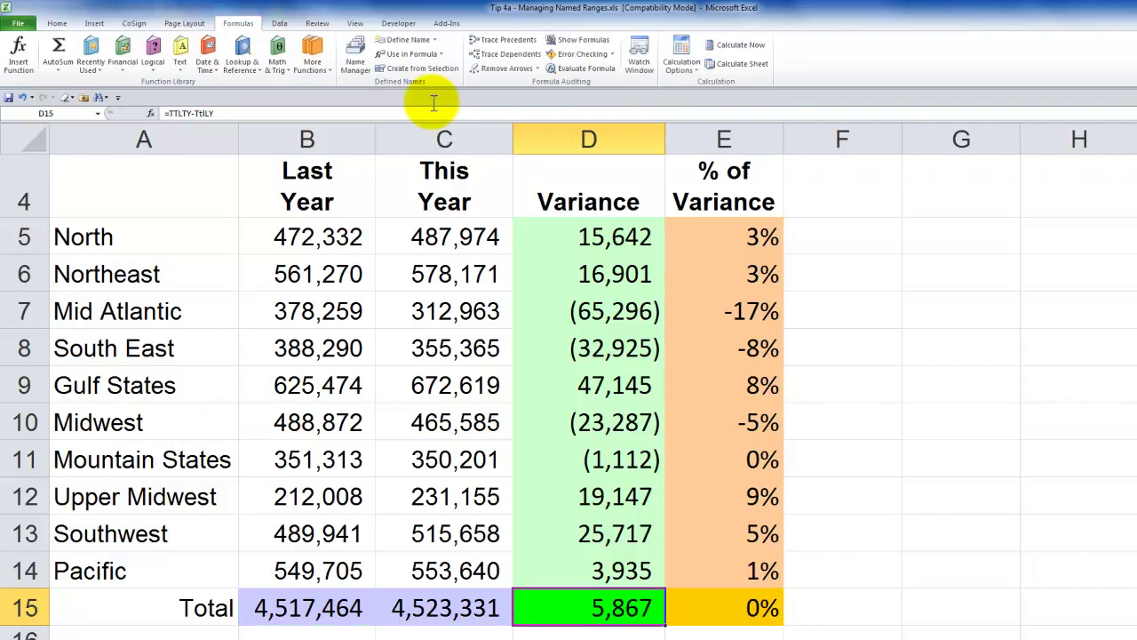
- Review the cell references used by the total % of Variance formula in E15
left_click(740, 608)
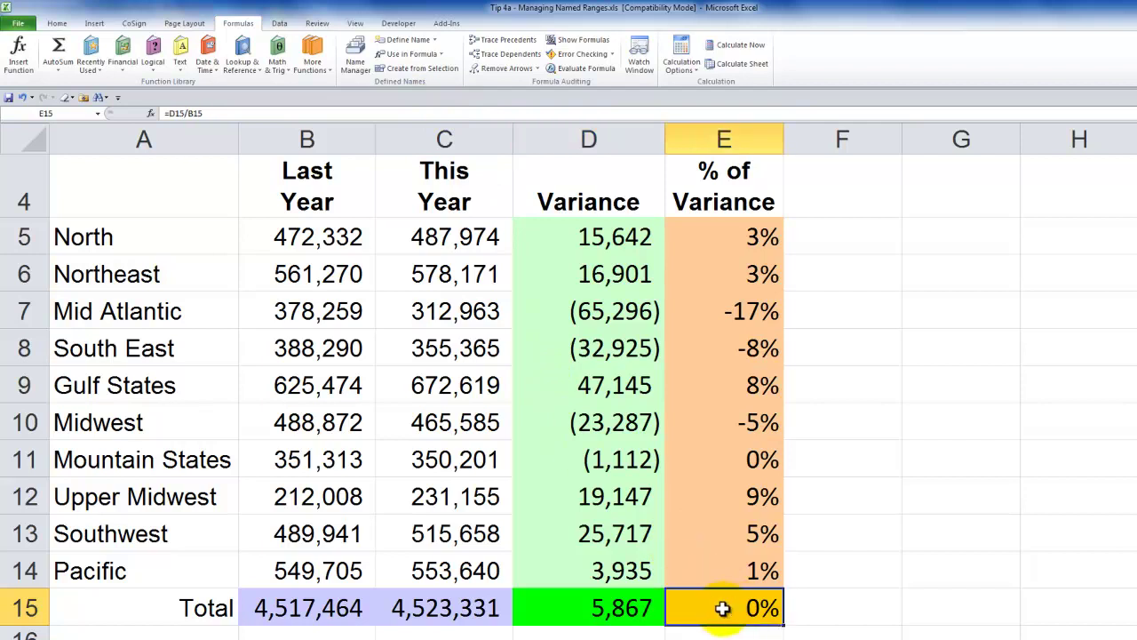
double_click(722, 608)
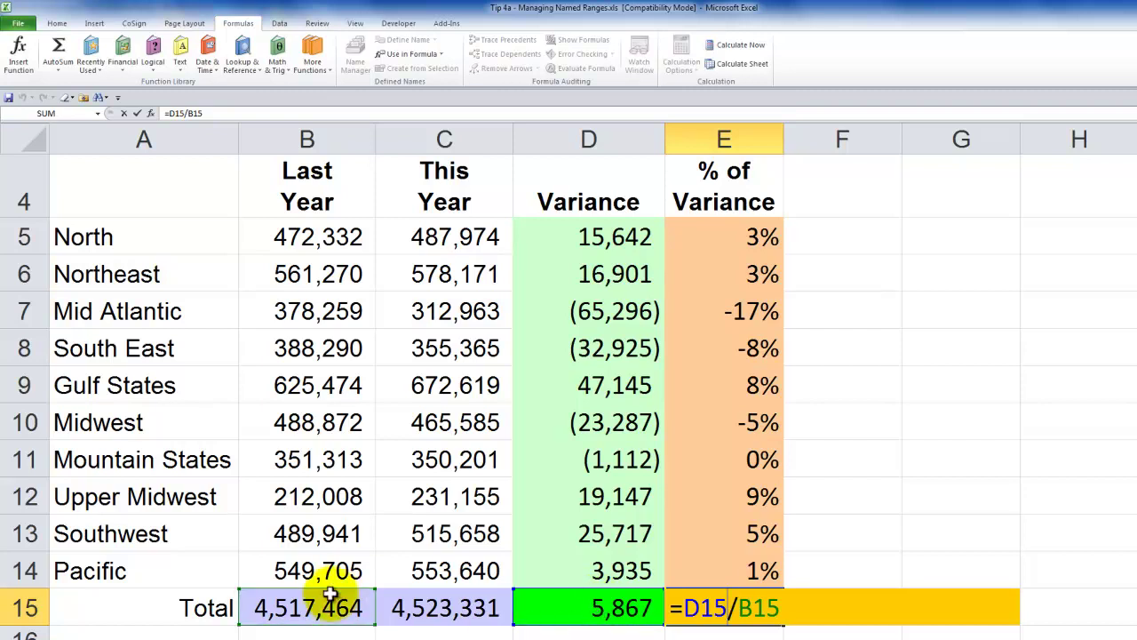
key("Return")
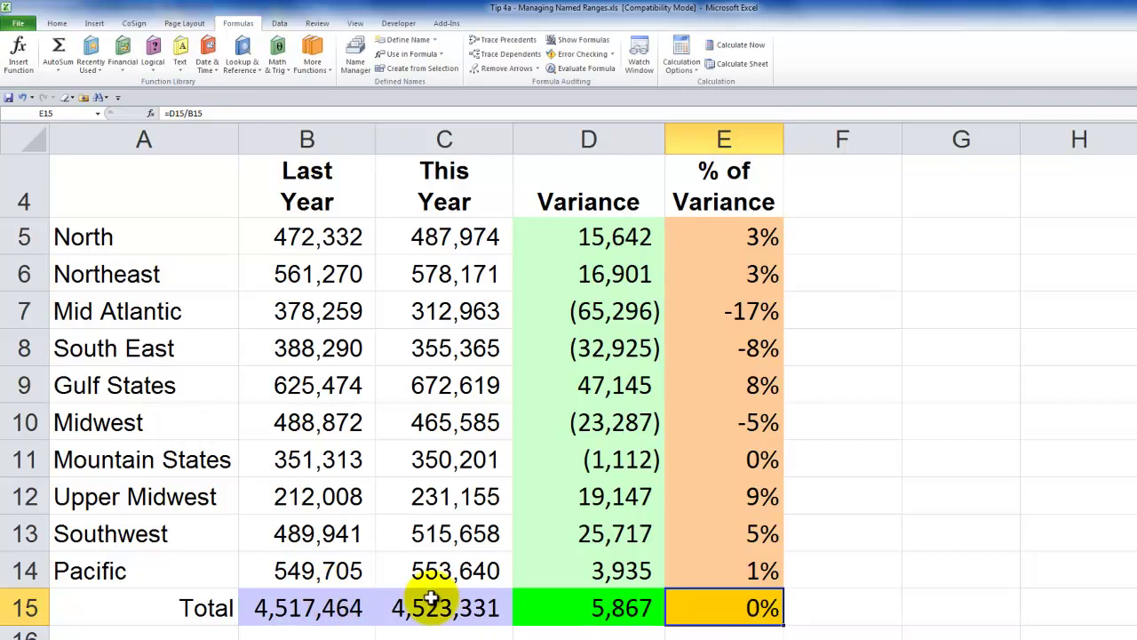
- Define the name TTLVar for the total variance in cell D15
left_click(585, 605)
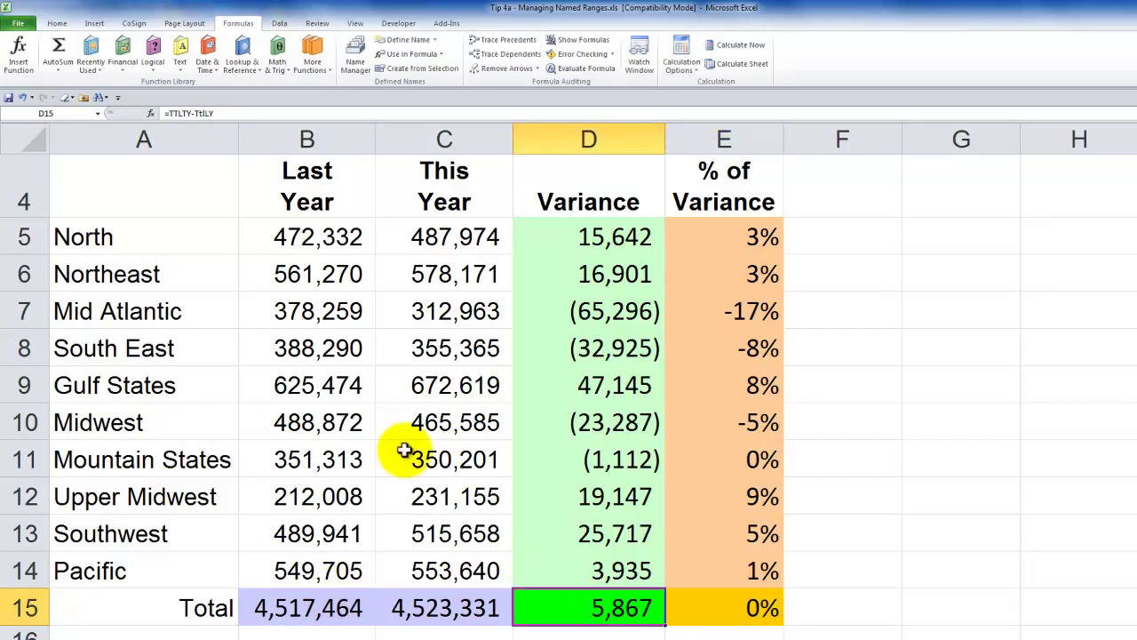
left_click(53, 114)
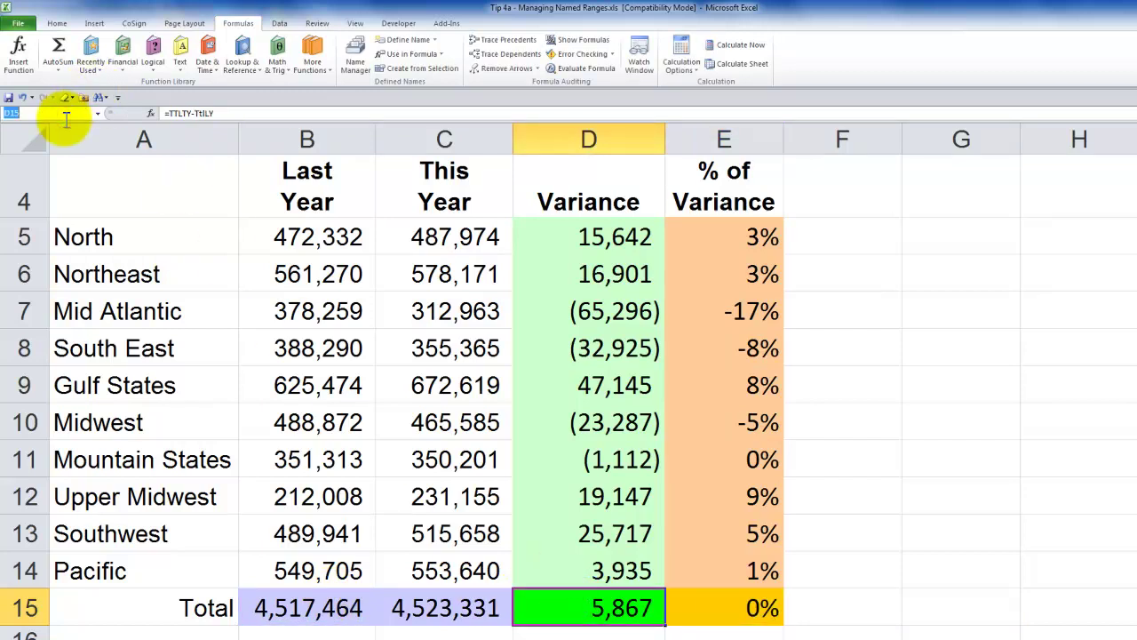
type("TtlVar")
key("Return")
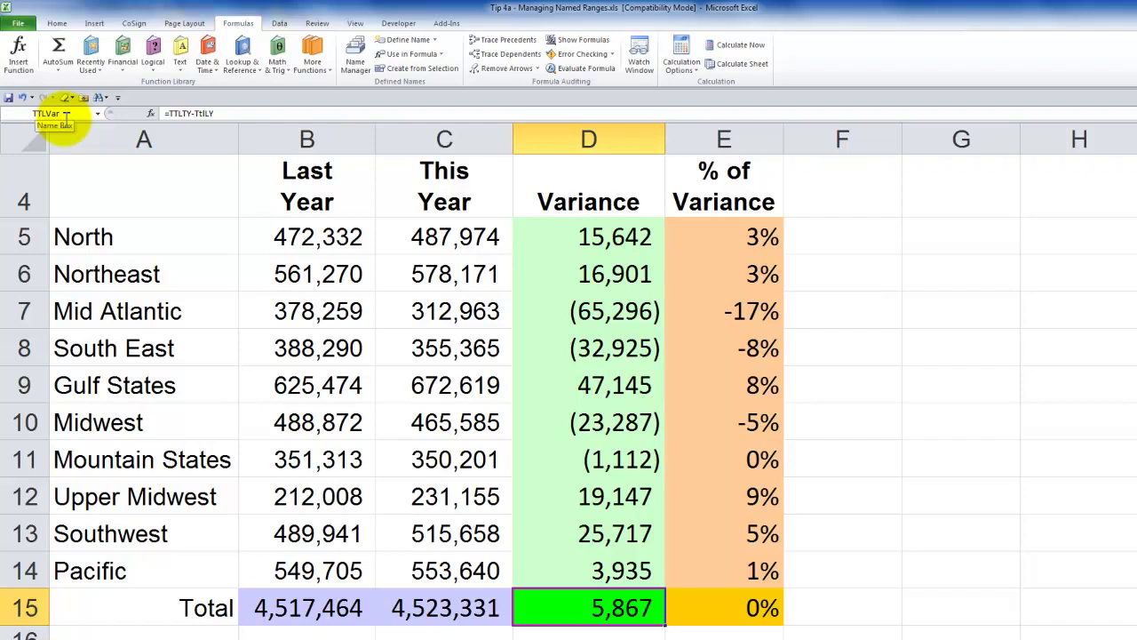
- Replace the references in the total % of Variance formula in E15 with defined names, making it =TTLVar/TtlLY
double_click(737, 612)
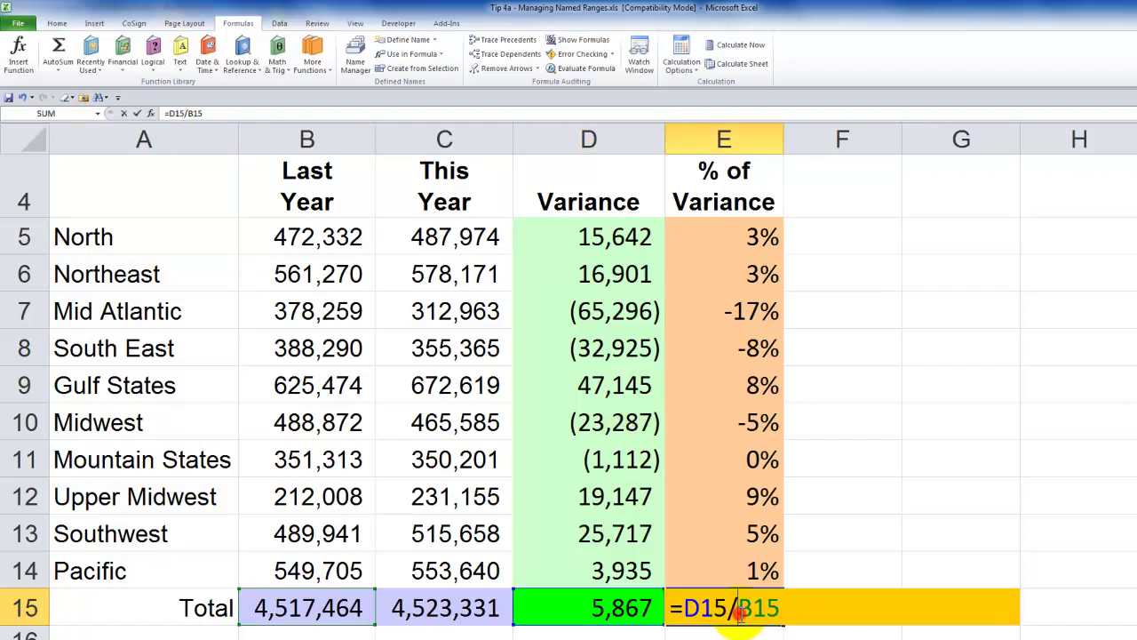
key("Escape")
double_click(741, 614)
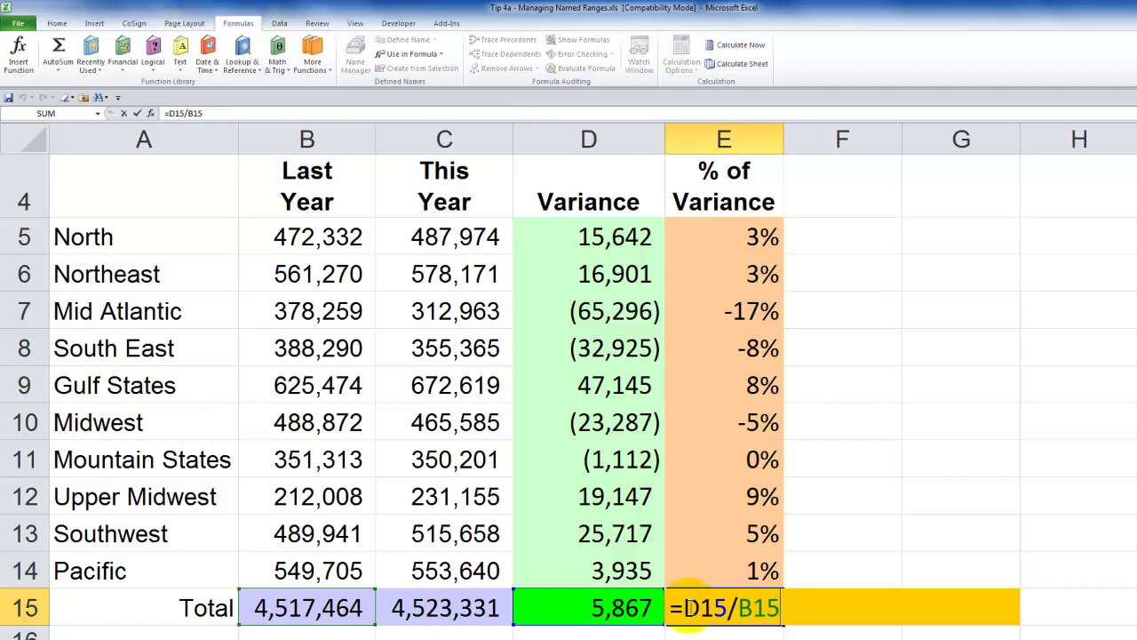
left_click_drag(682, 608, 730, 607)
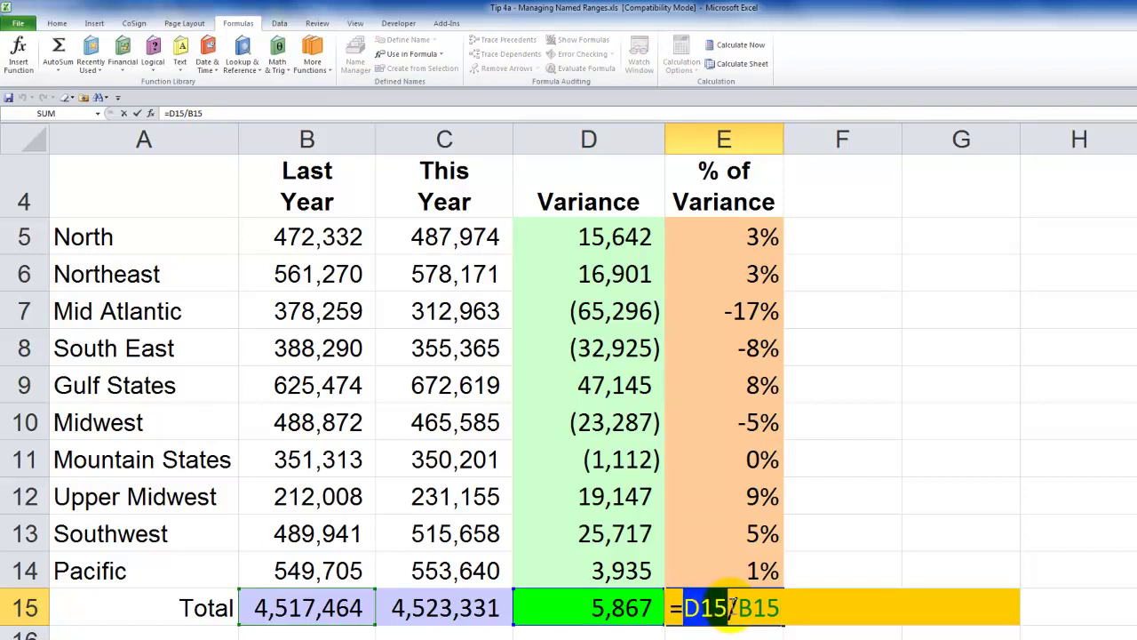
left_click(441, 55)
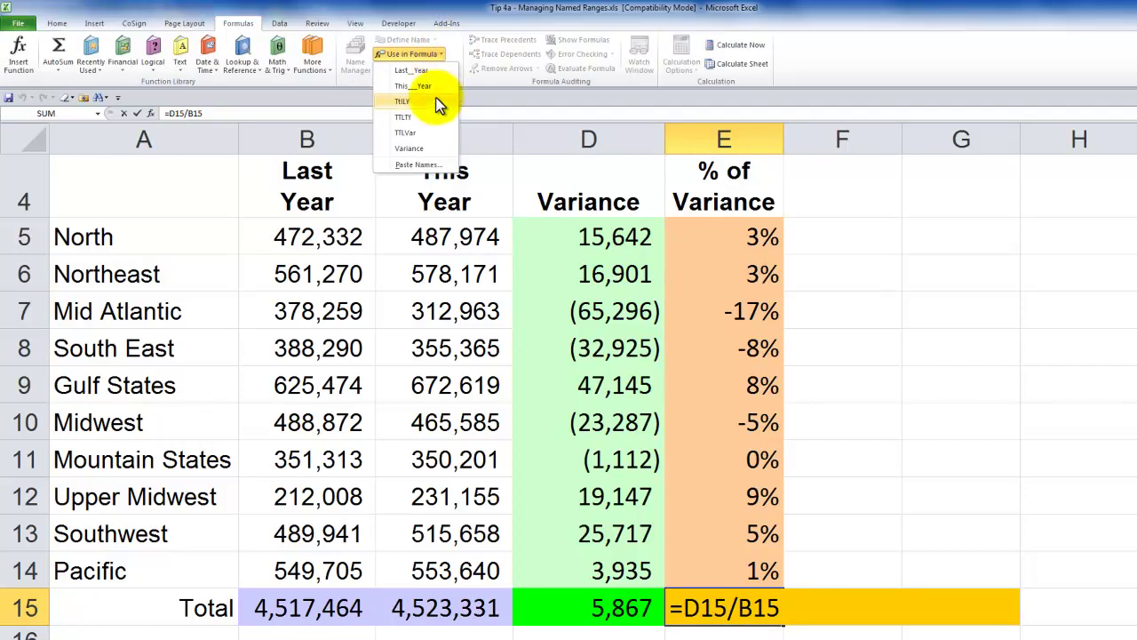
left_click(416, 133)
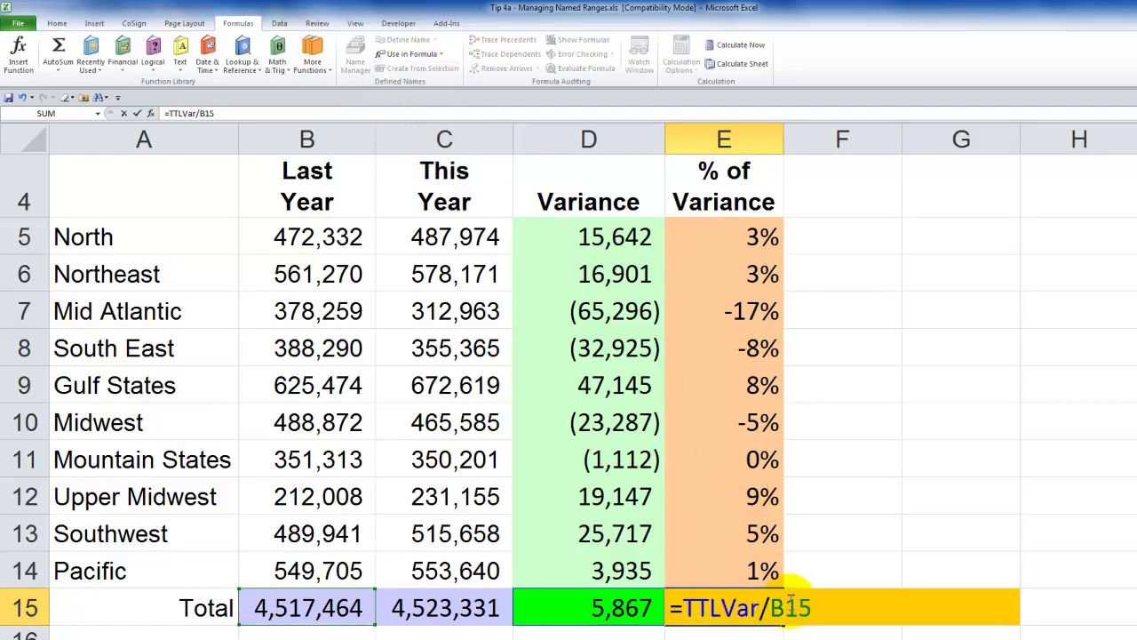
left_click_drag(769, 607, 817, 608)
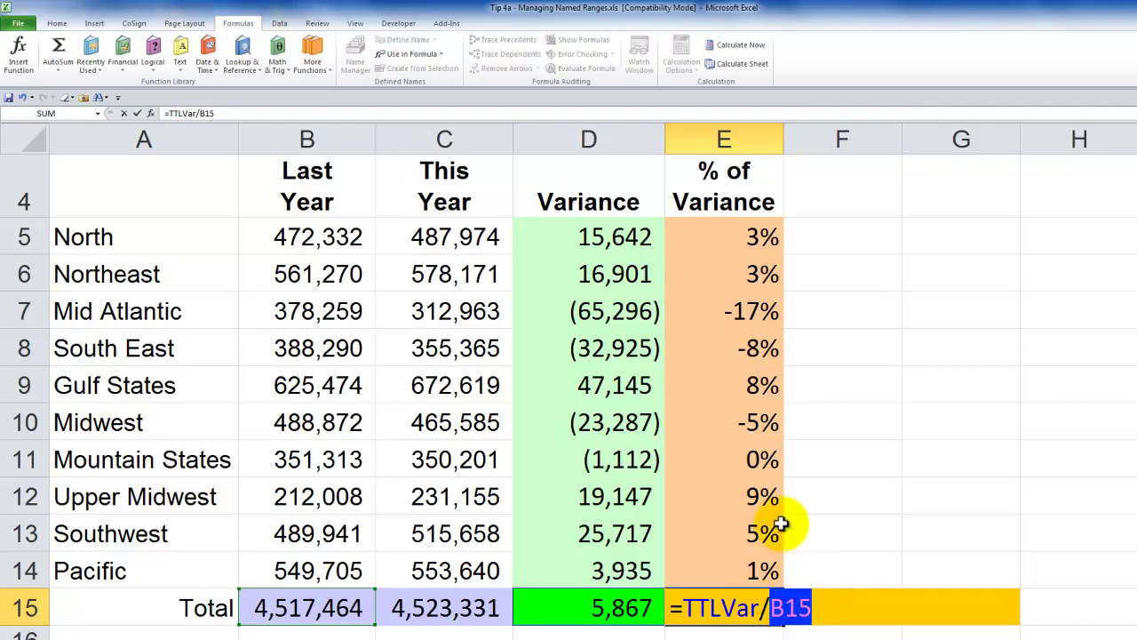
left_click(439, 54)
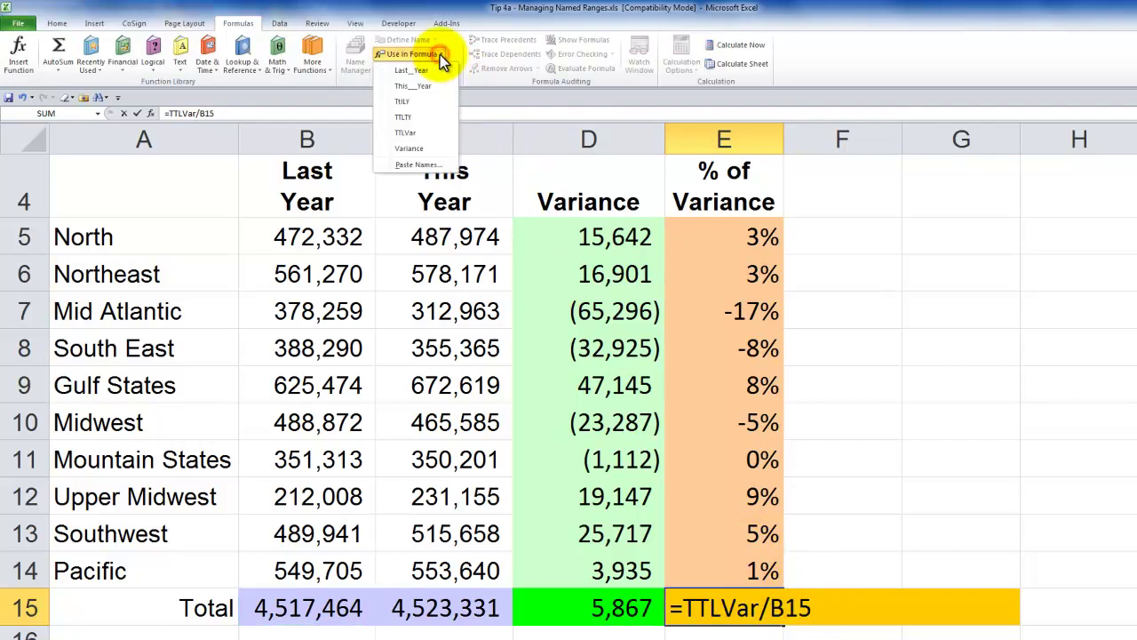
left_click(427, 104)
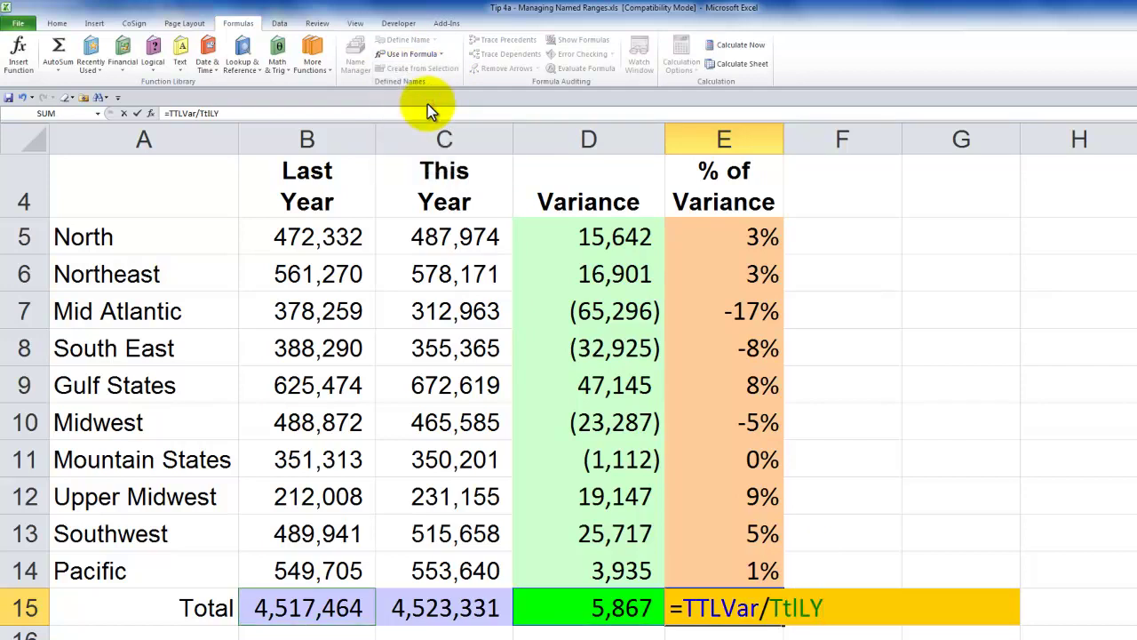
key("ctrl+Return")
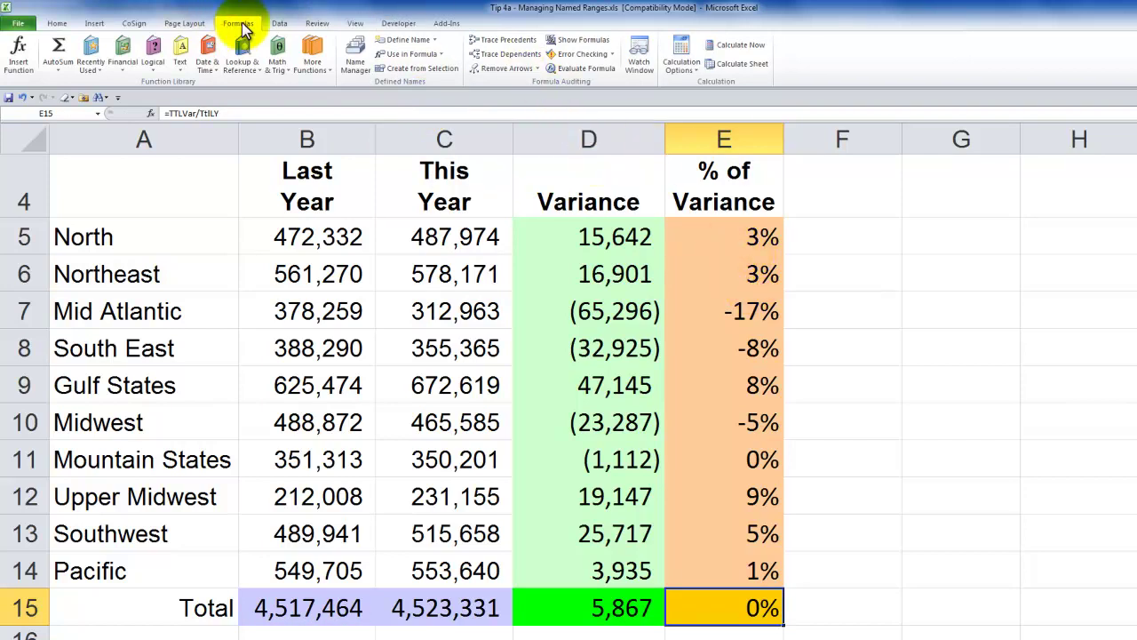
- Display the worksheet's formulas, examine those in the Variance and % of Variance columns, and return to showing values
left_click(579, 40)
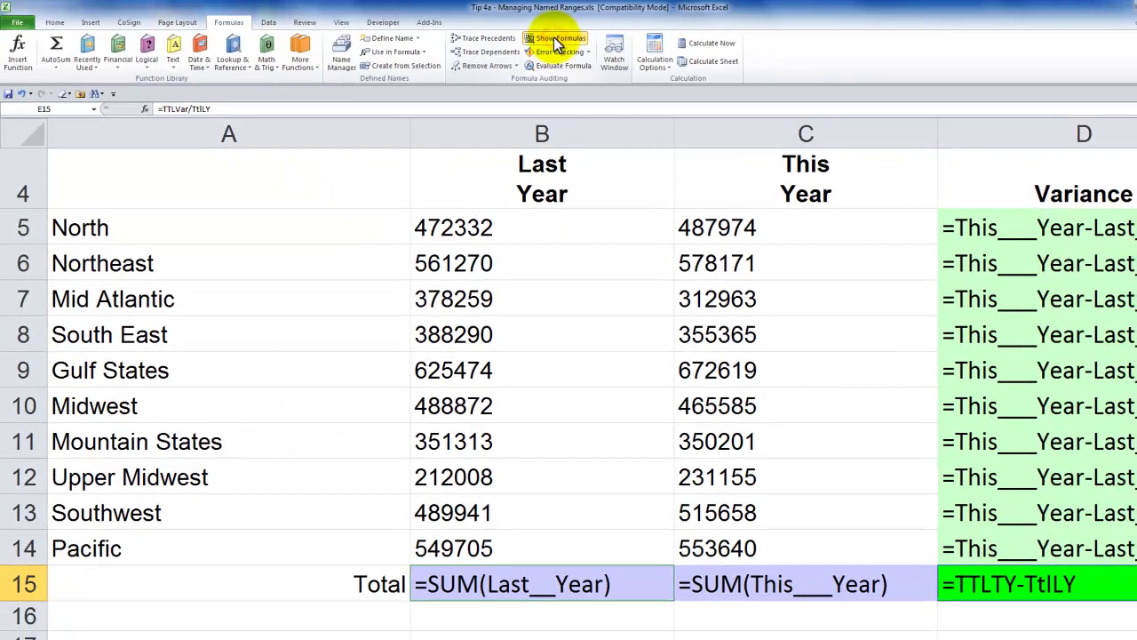
left_click_drag(790, 639, 880, 638)
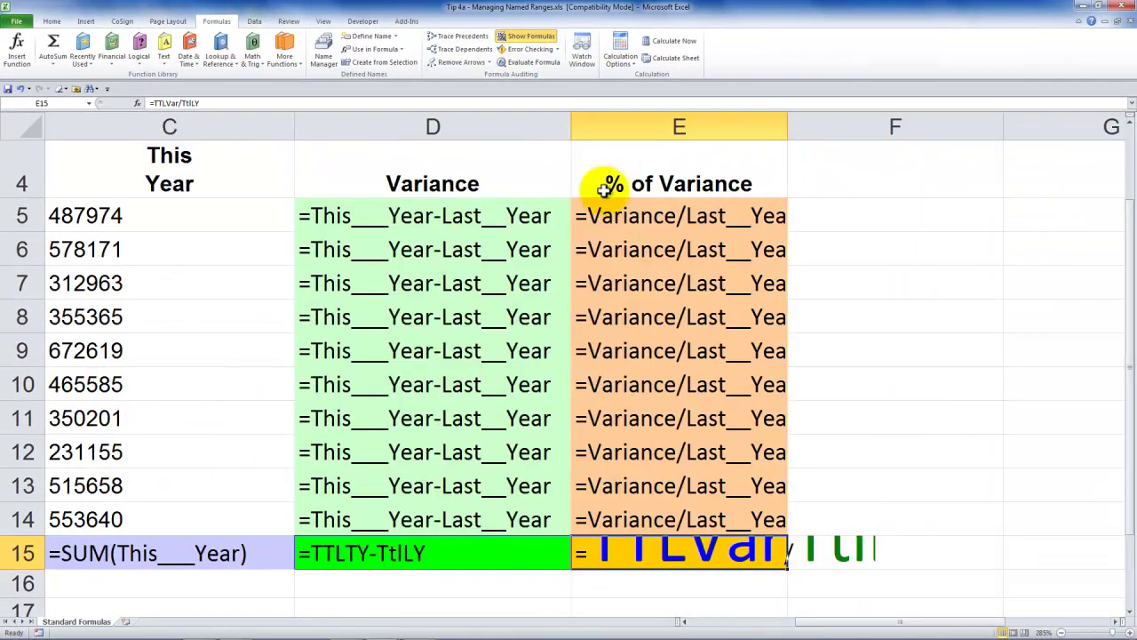
left_click(538, 40)
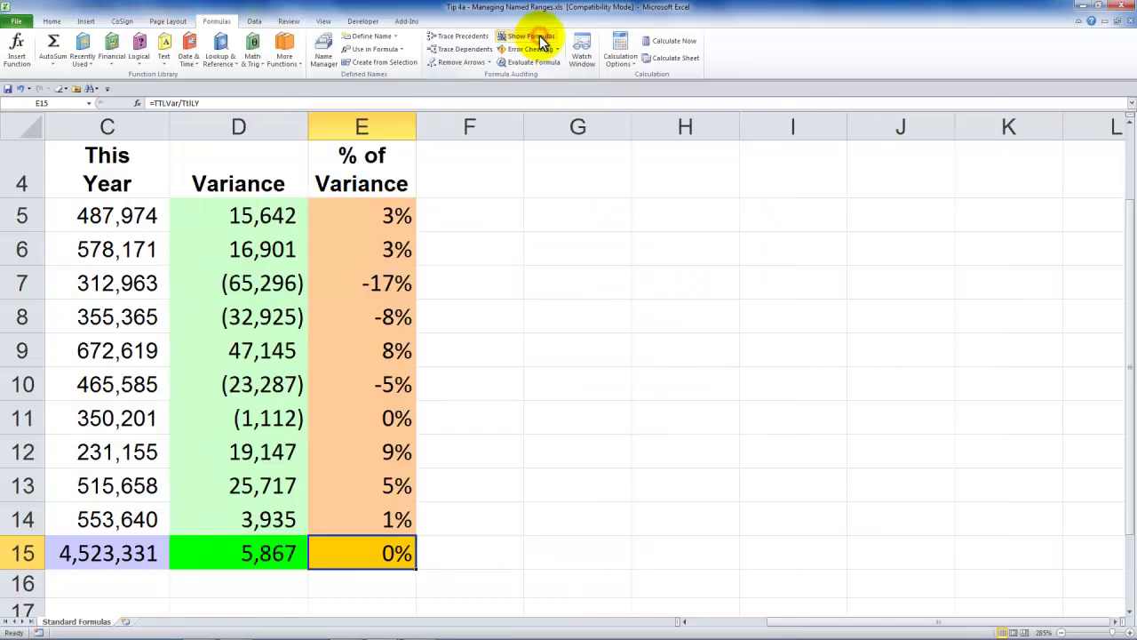
- Enter the note "Ctrl + ~" in cell G4
left_click(602, 169)
type("Ctrl + ~")
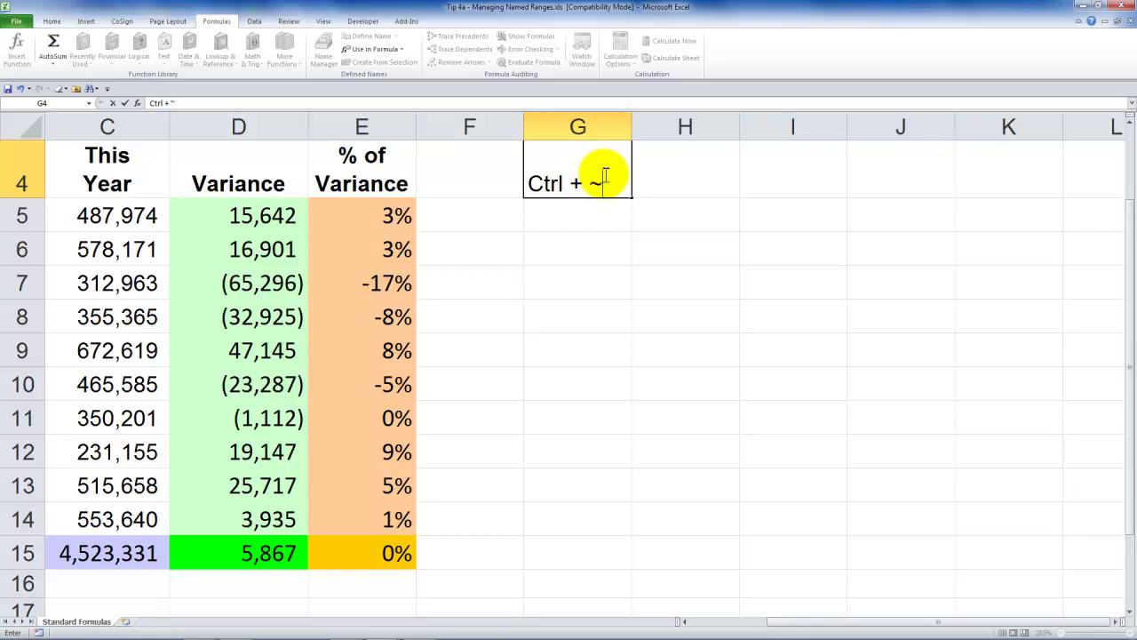
key("ctrl+Return")
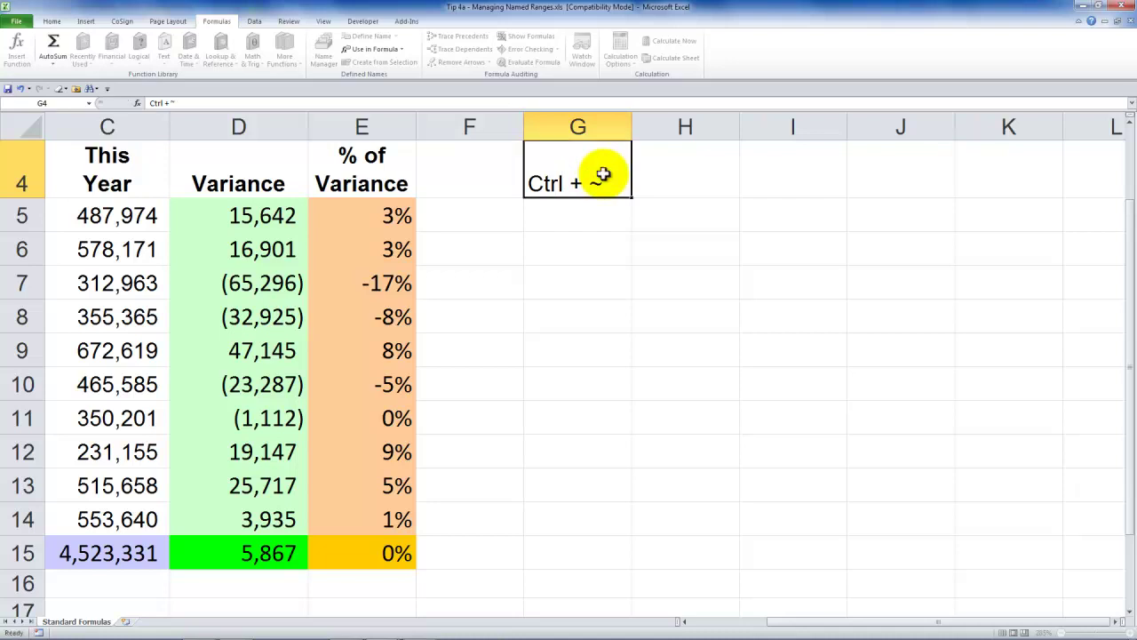
- Check the formulas once more by switching the sheet to formula display and back, and select the North Last Year cell B5
key("ctrl+grave")
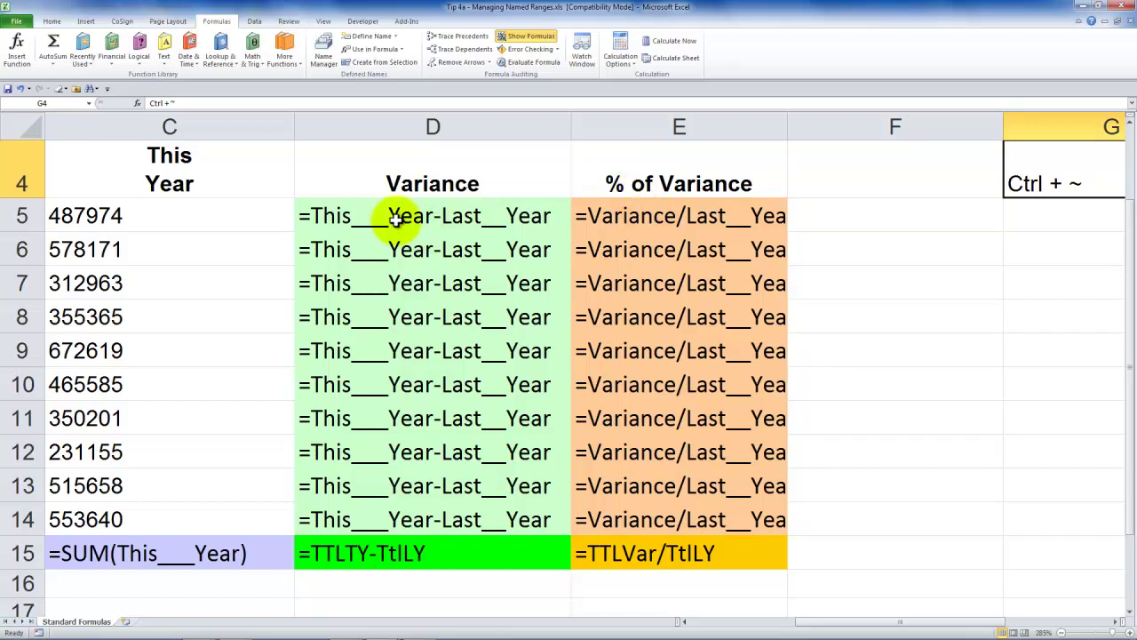
key("ctrl+grave")
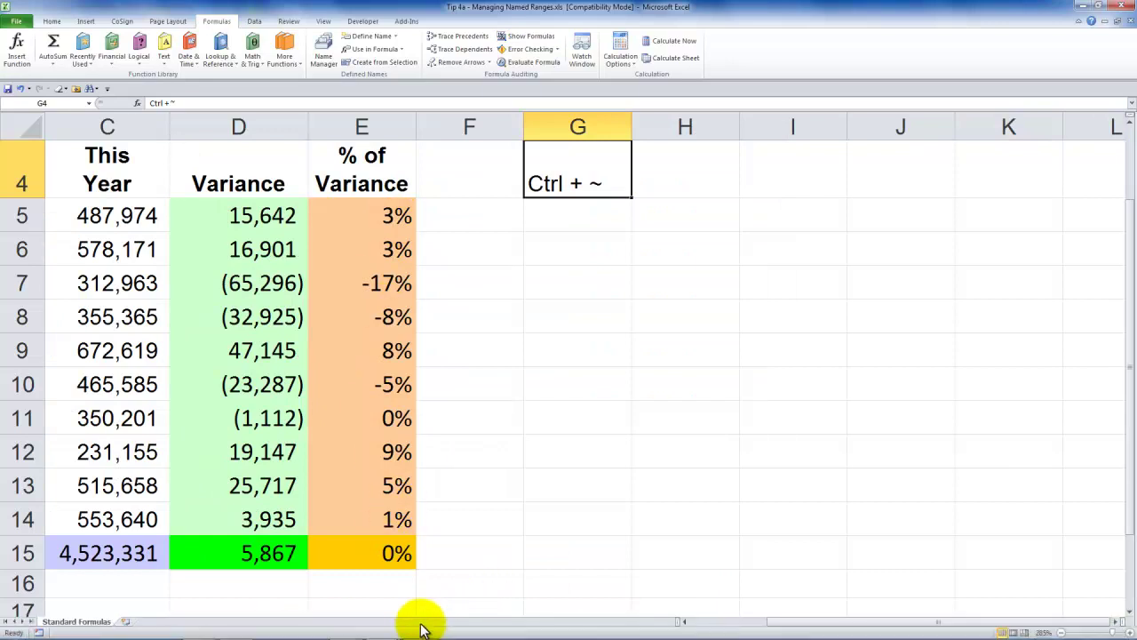
left_click_drag(827, 623, 726, 622)
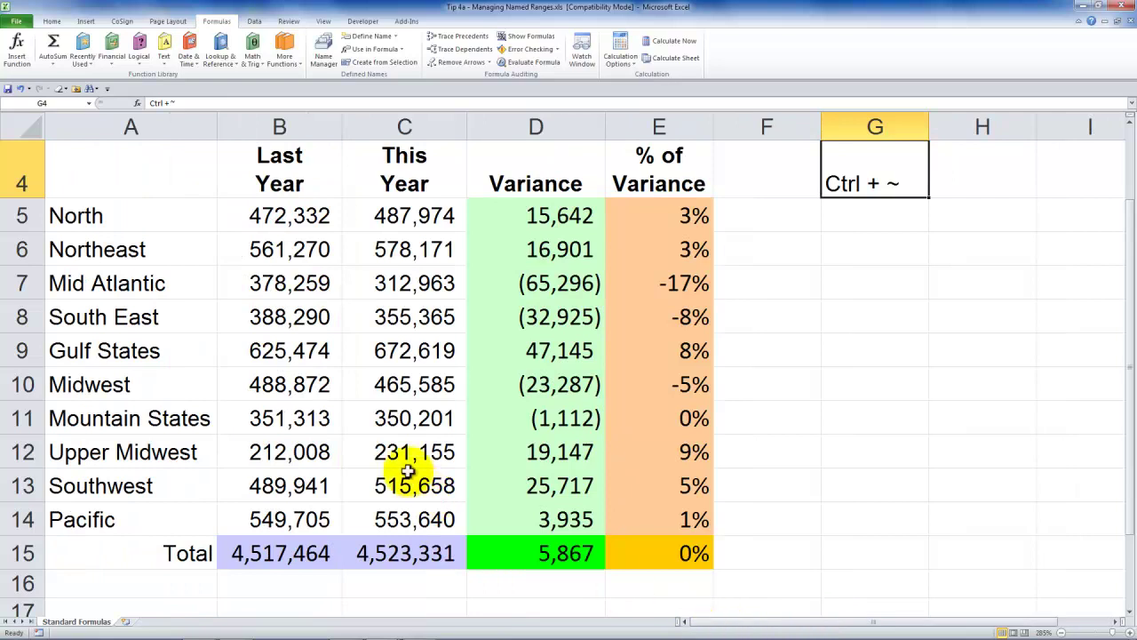
left_click(308, 219)
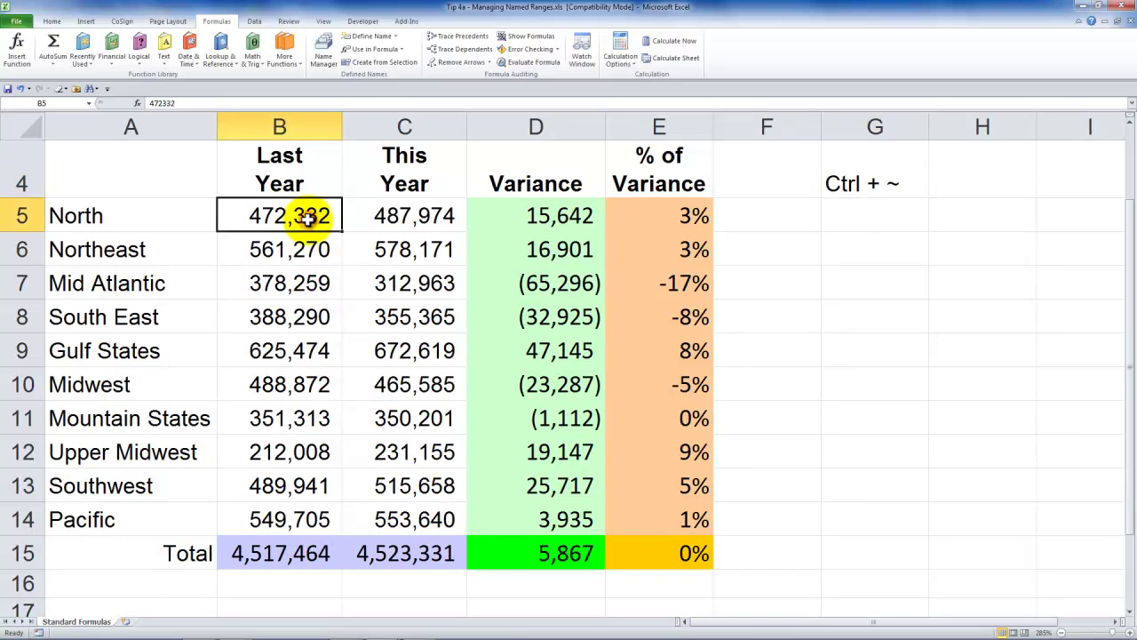
- Switch to Firefox and open the 50 Best Tips for Excel 2007 product page in The Company Rocks shop
mouse_move(257, 631)
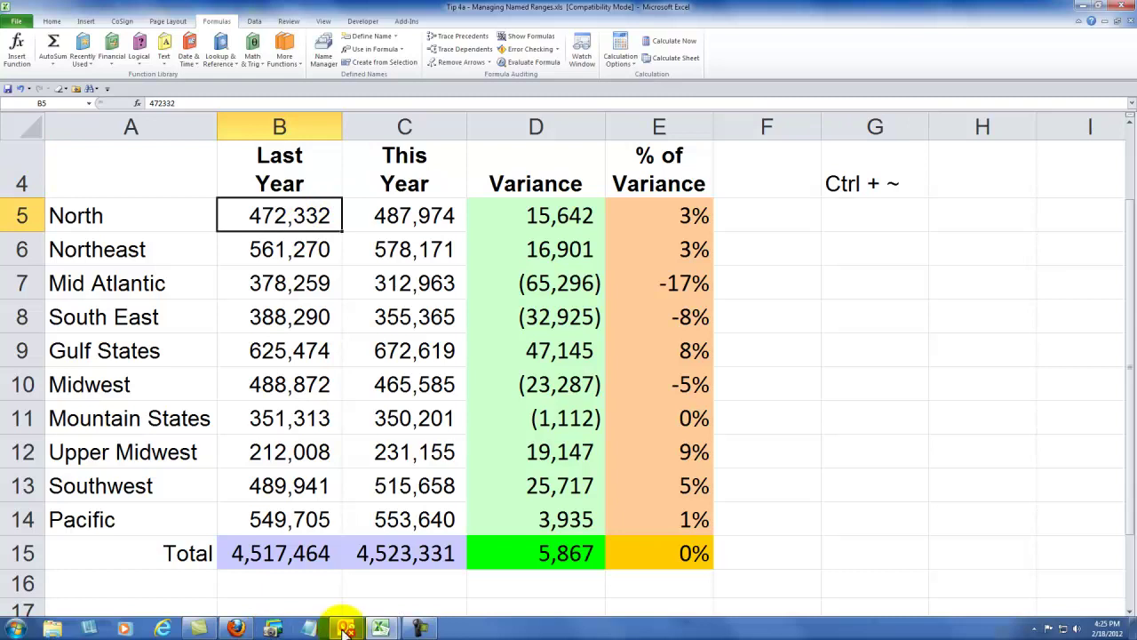
left_click(236, 627)
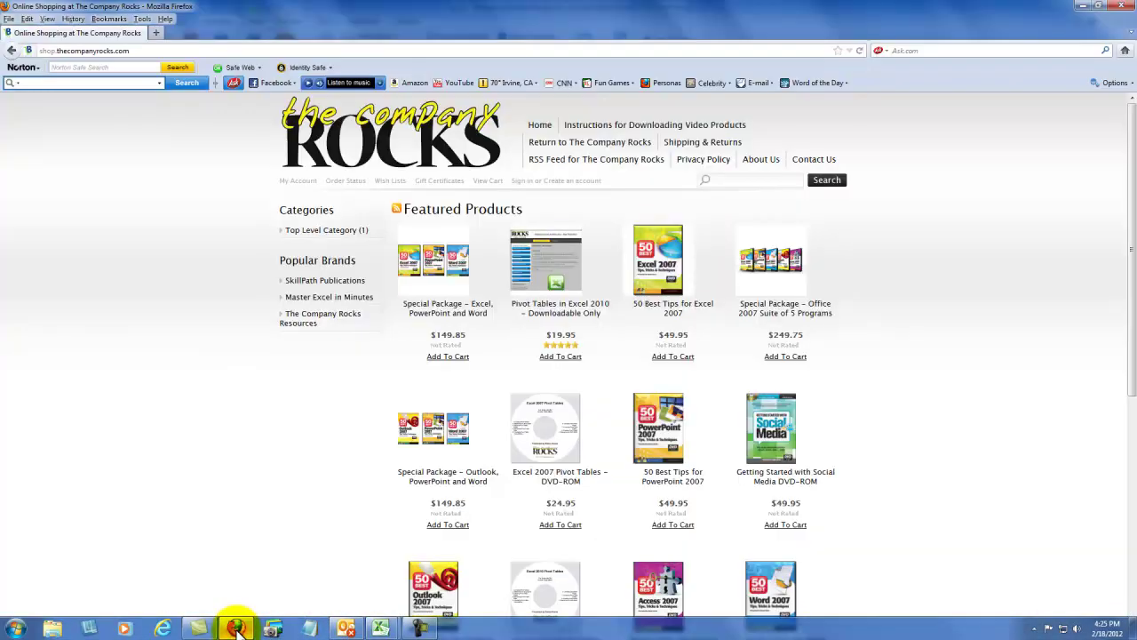
left_click(669, 276)
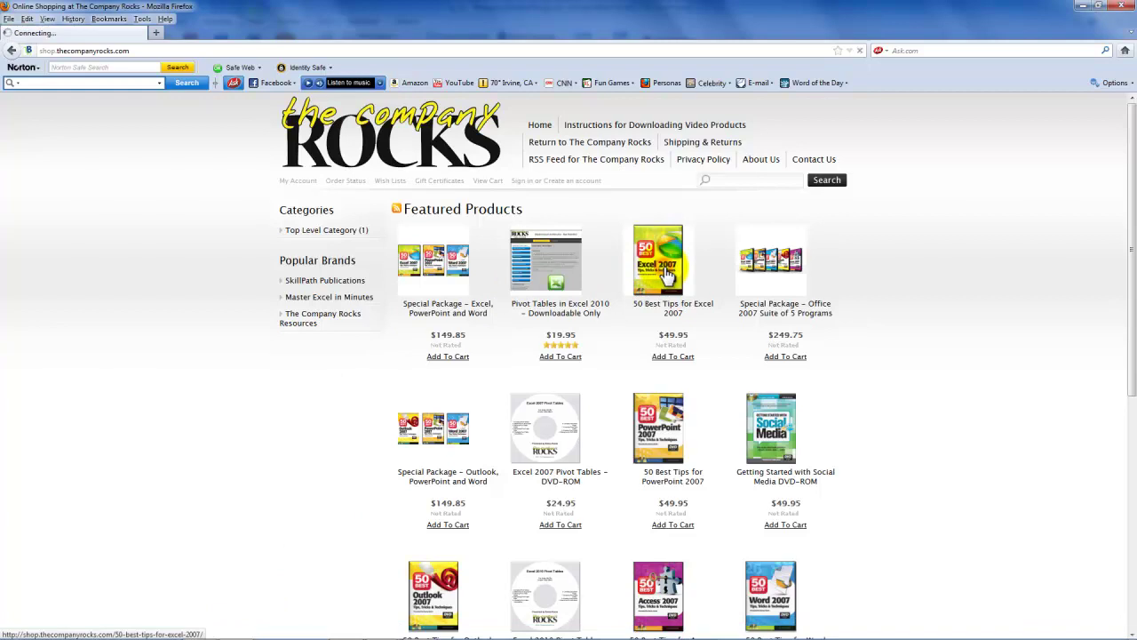